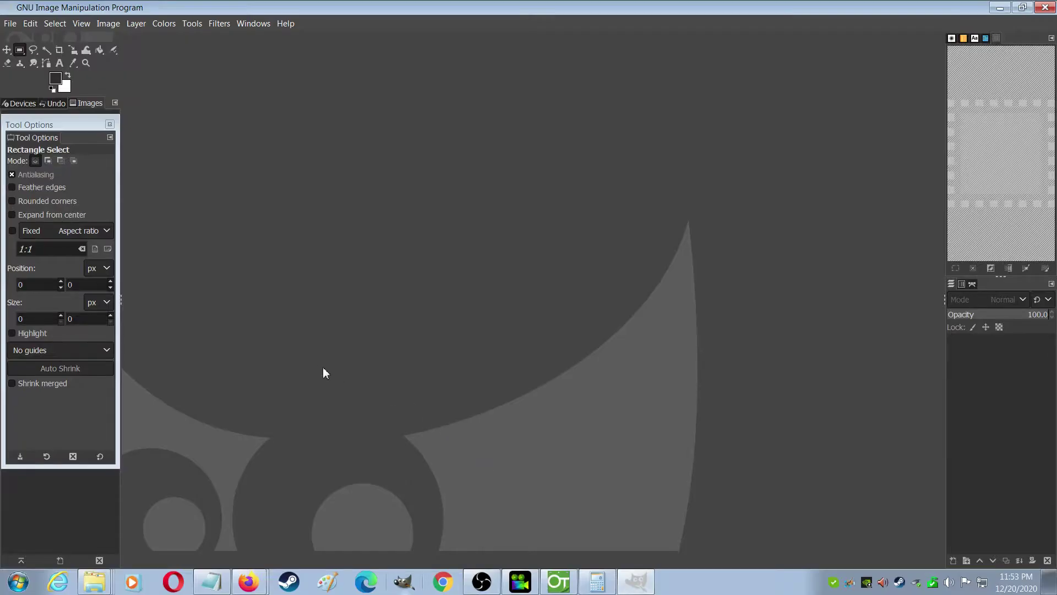
Create a new 5848 × 6300 px image filled with transparency, accepting the large-size warning.
left_click(10, 24)
left_click(23, 42)
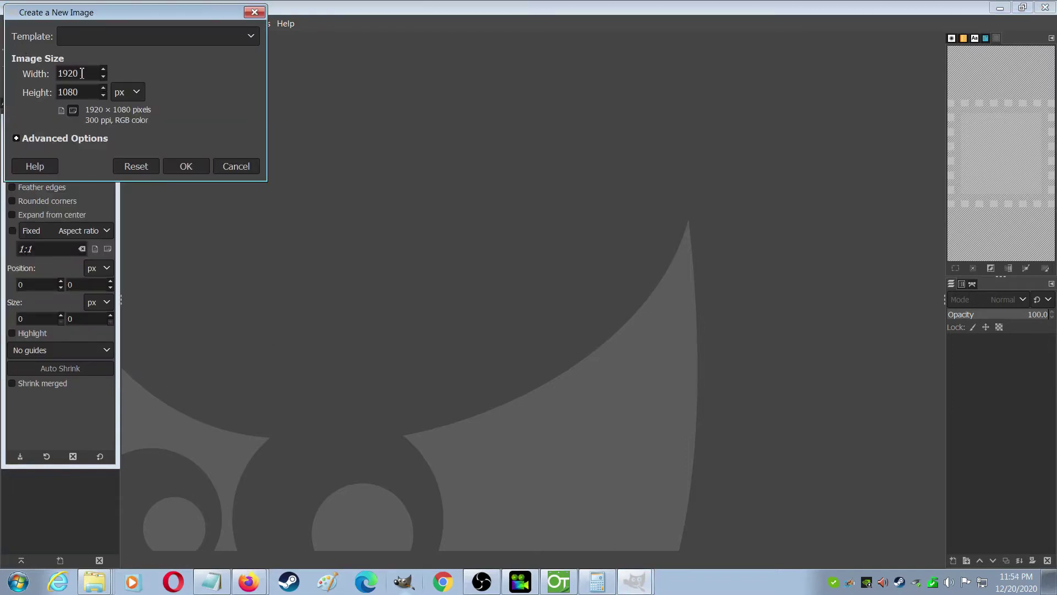
left_click_drag(84, 73, 55, 75)
left_click_drag(86, 92, 55, 96)
left_click(54, 137)
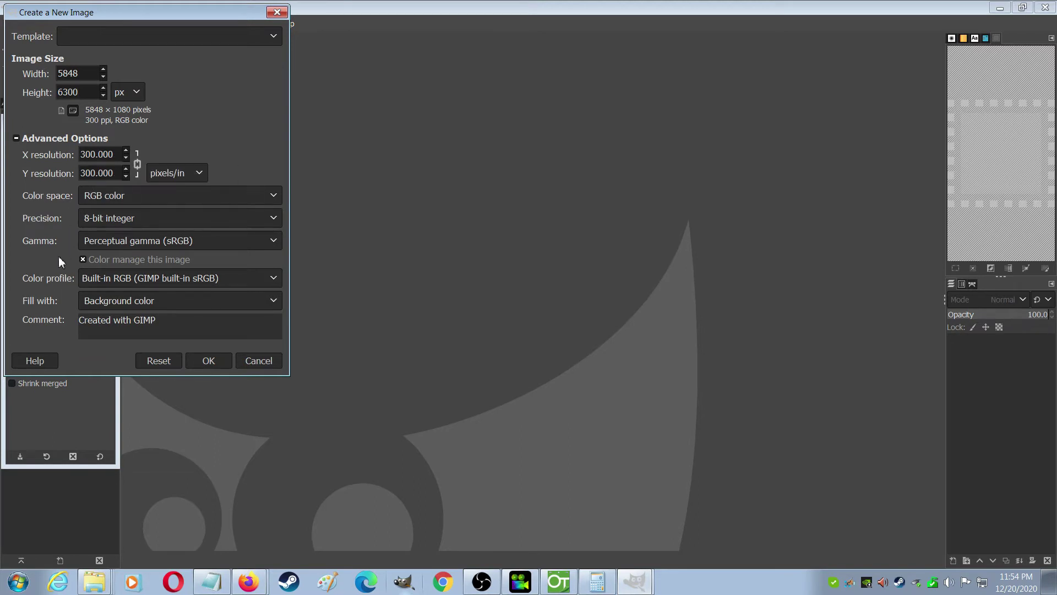
left_click(96, 300)
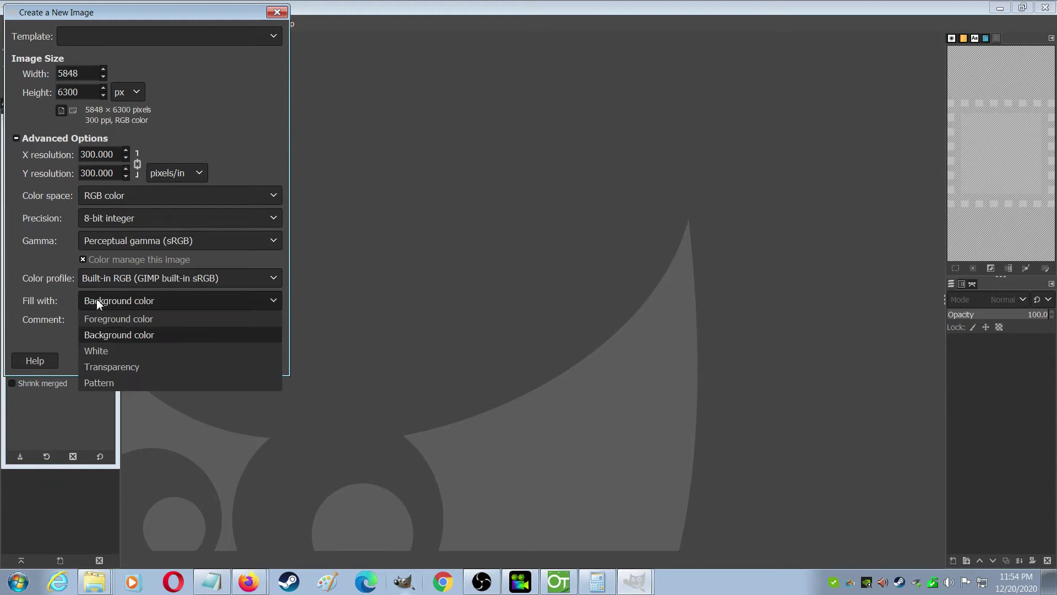
left_click(108, 368)
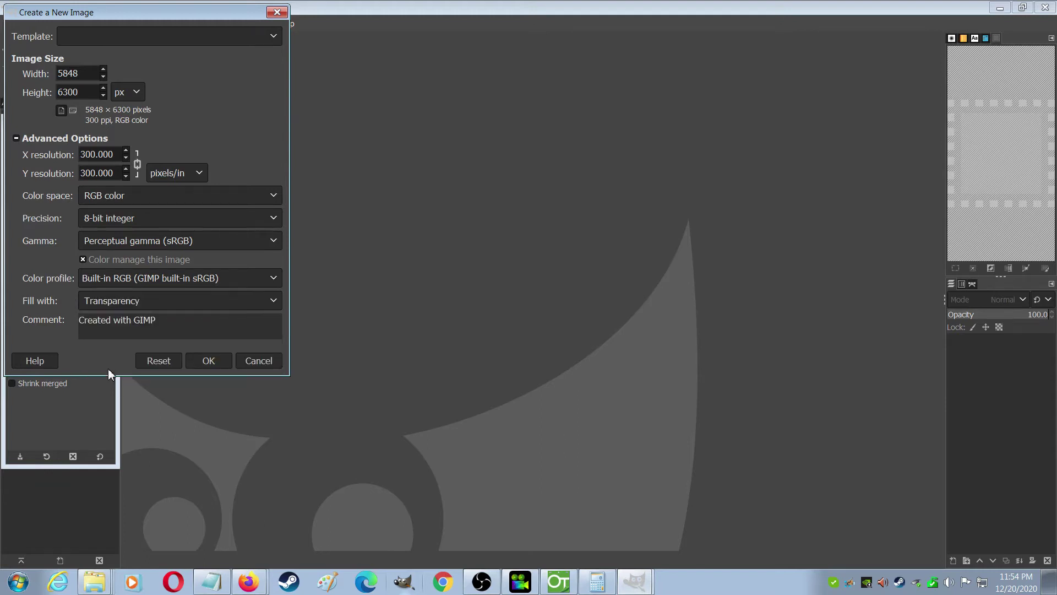
left_click(210, 361)
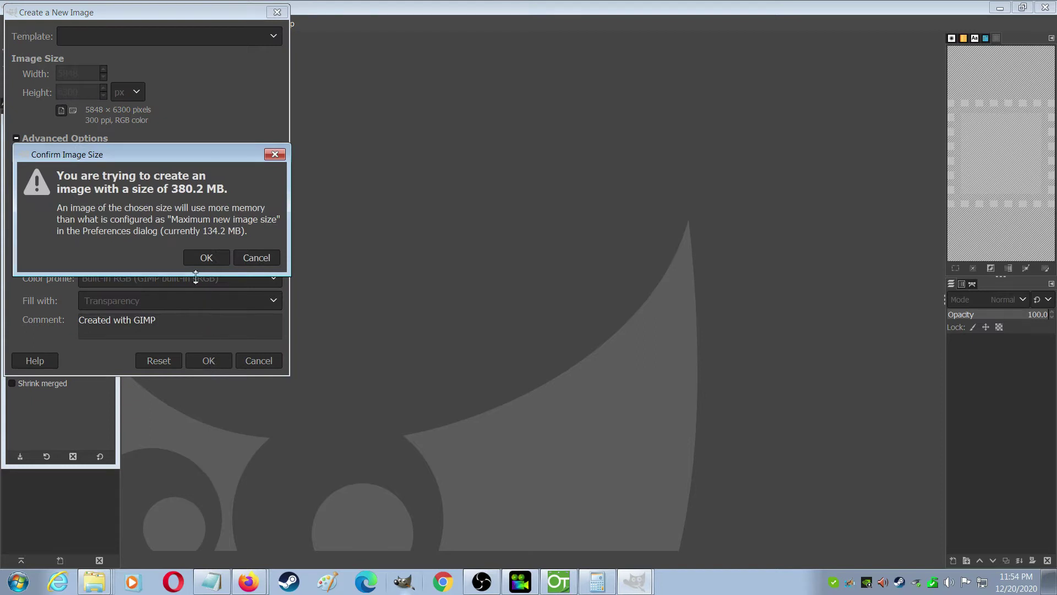
left_click(202, 257)
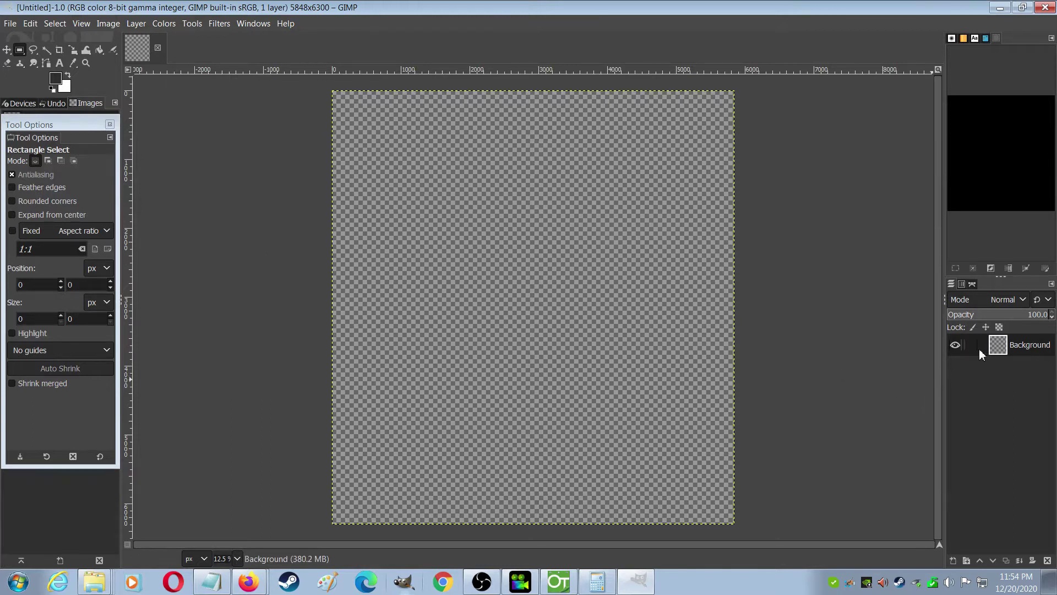
Add new layers named 'lines' and 'color', then reselect the Background layer.
right_click(995, 374)
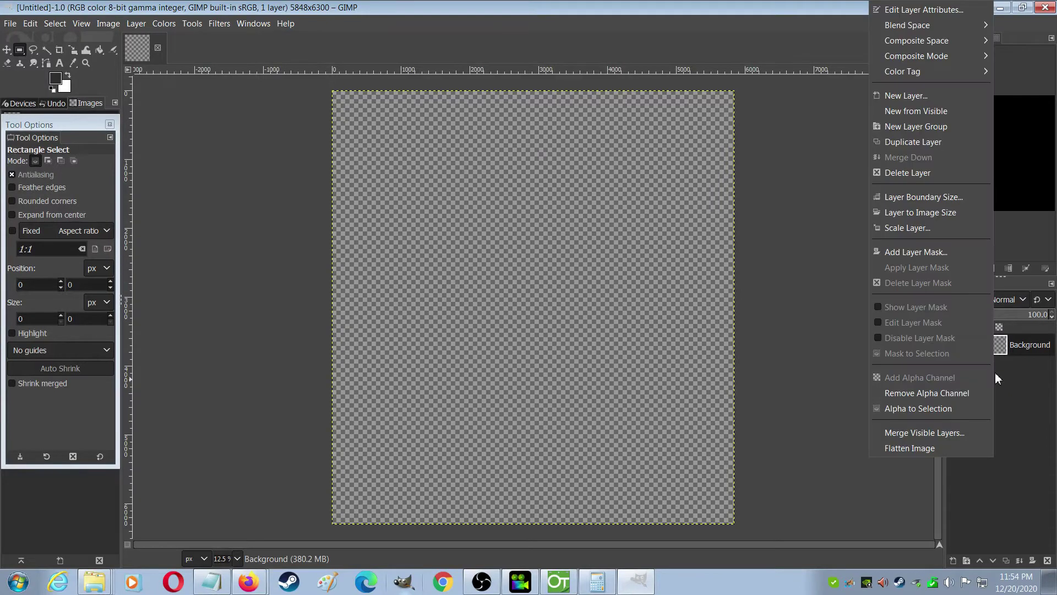
left_click(915, 97)
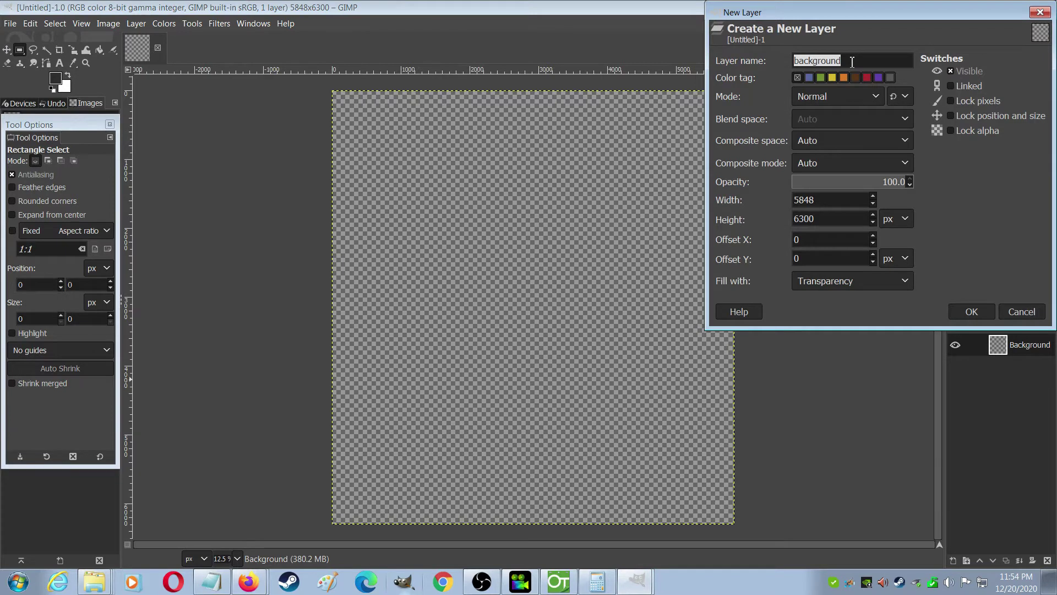
type("lines")
left_click(975, 311)
right_click(993, 404)
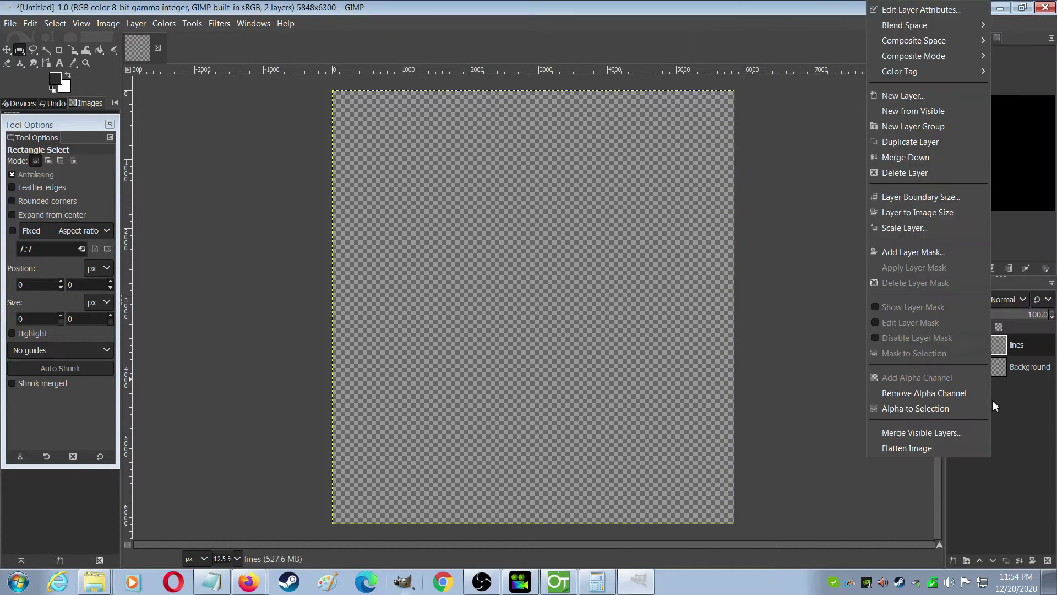
left_click(916, 96)
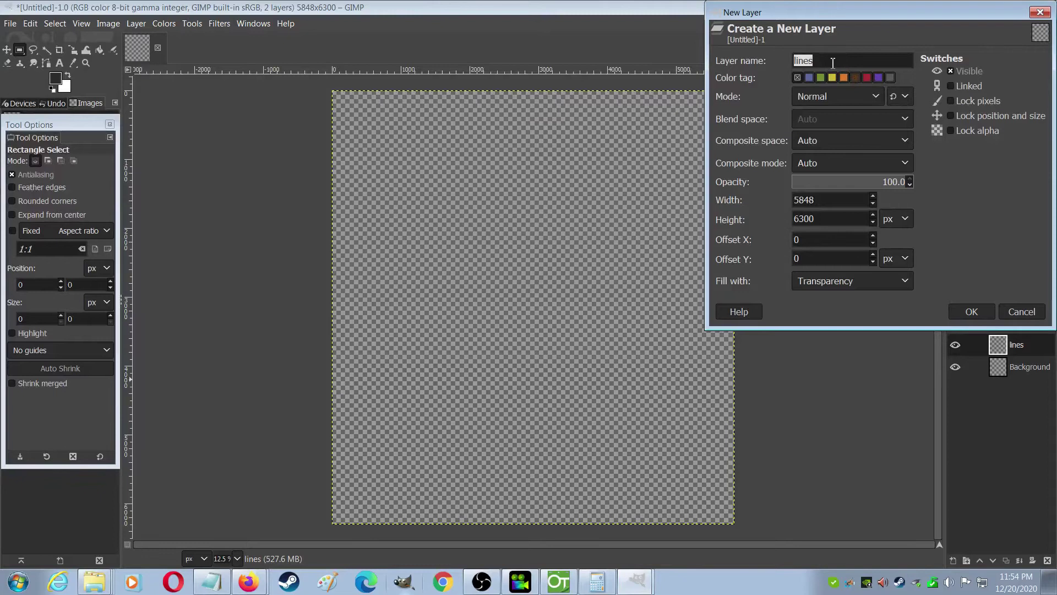
type("color")
left_click(971, 312)
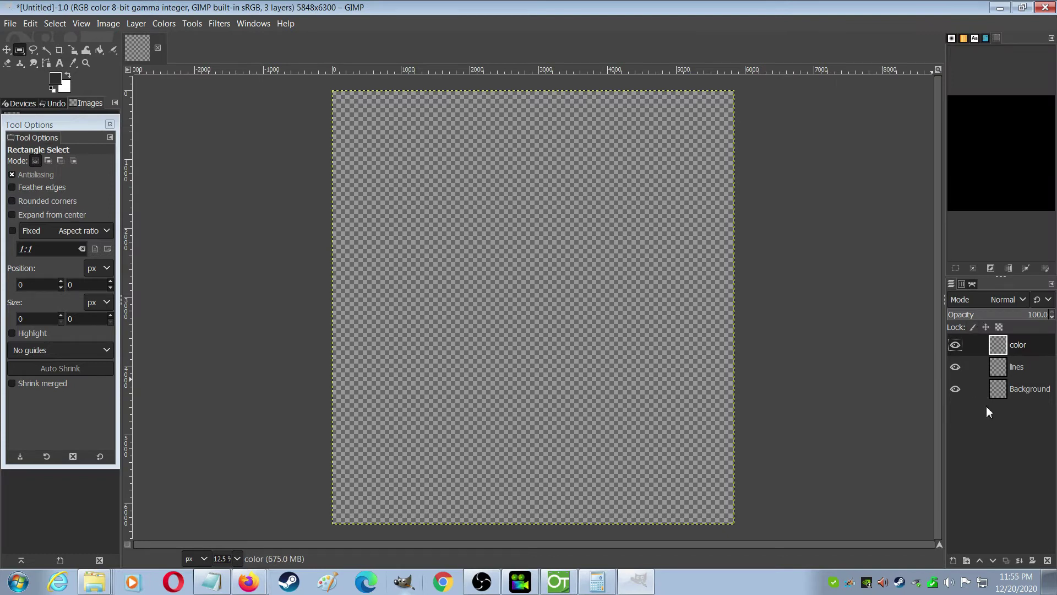
left_click(1025, 391)
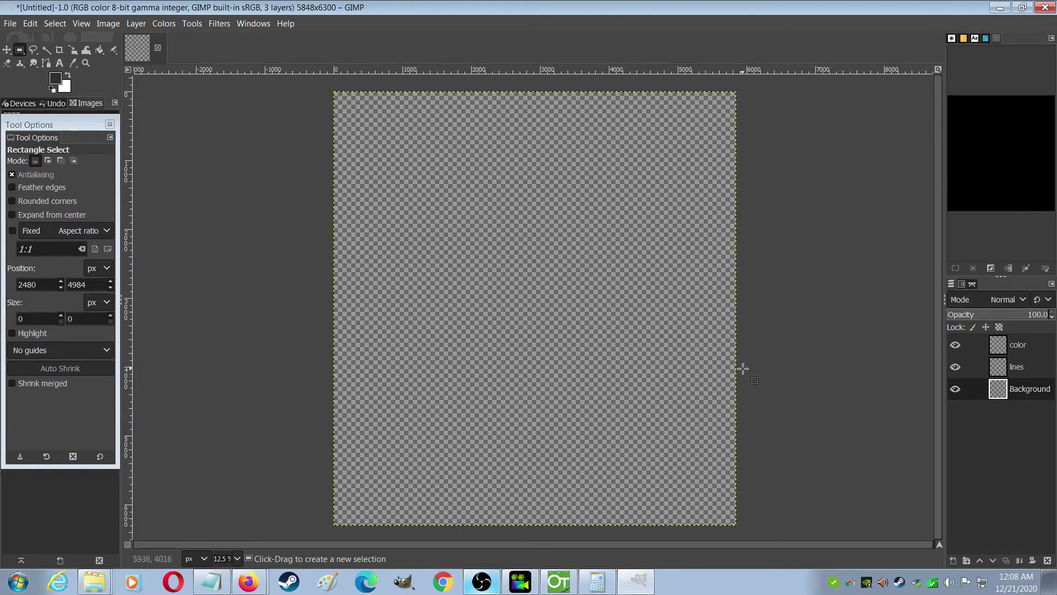
Show the paused Hamster Minecraft Maze video full screen in Firefox, then return to GIMP.
left_click(249, 583)
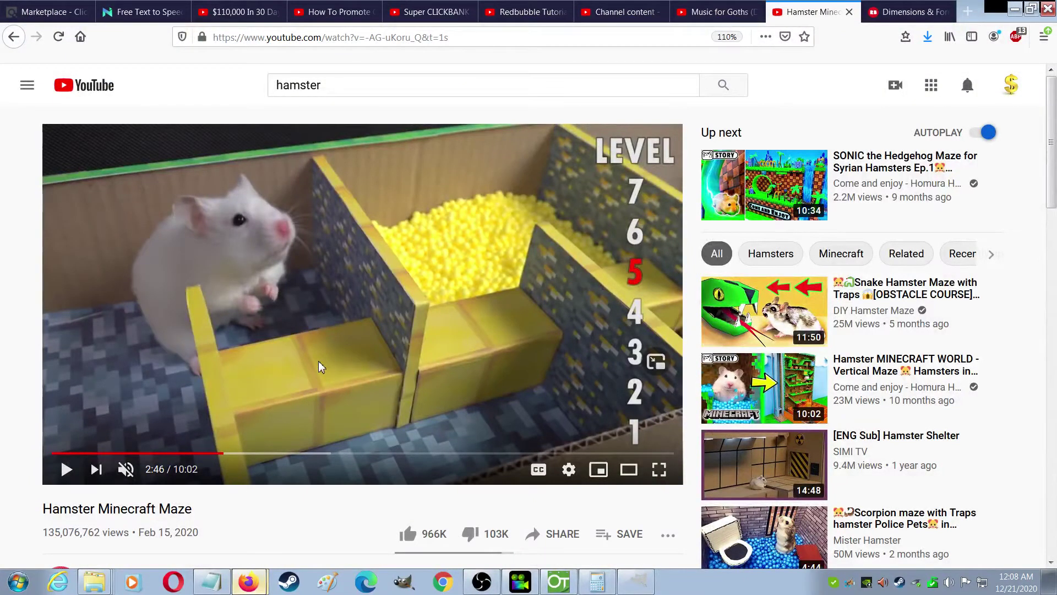
left_click(660, 469)
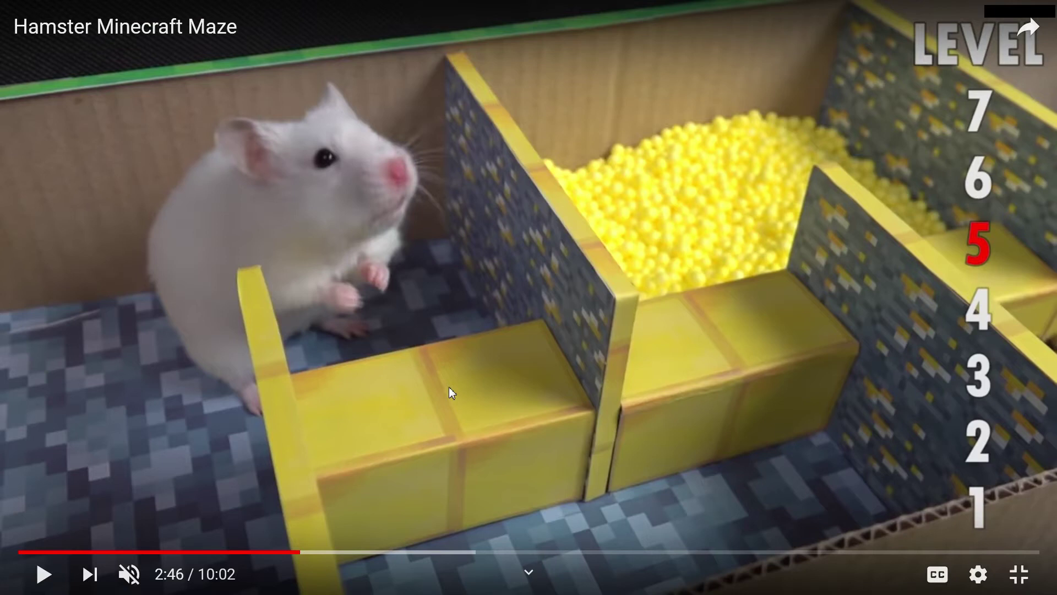
left_click(1019, 575)
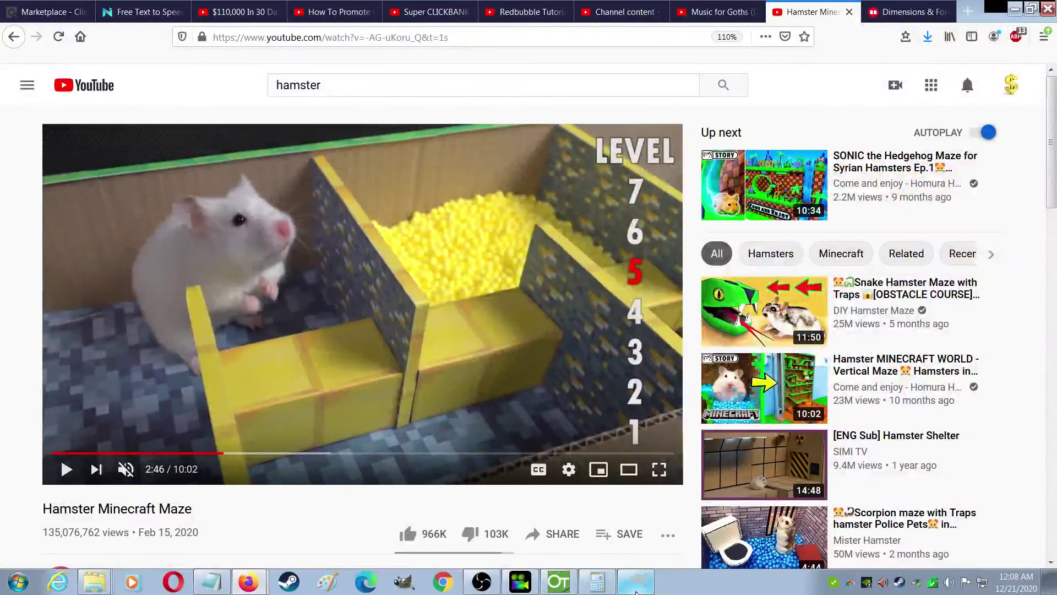
left_click(636, 590)
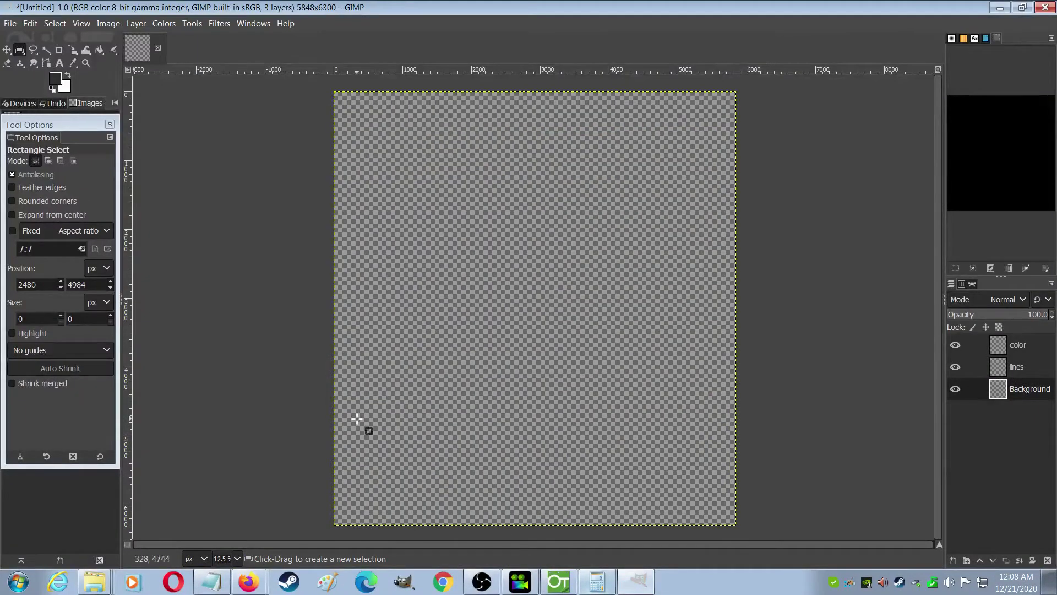
Paste the hamster screenshot, scale it up to about 8063 × 4535 px, and anchor it on Background.
left_click(30, 23)
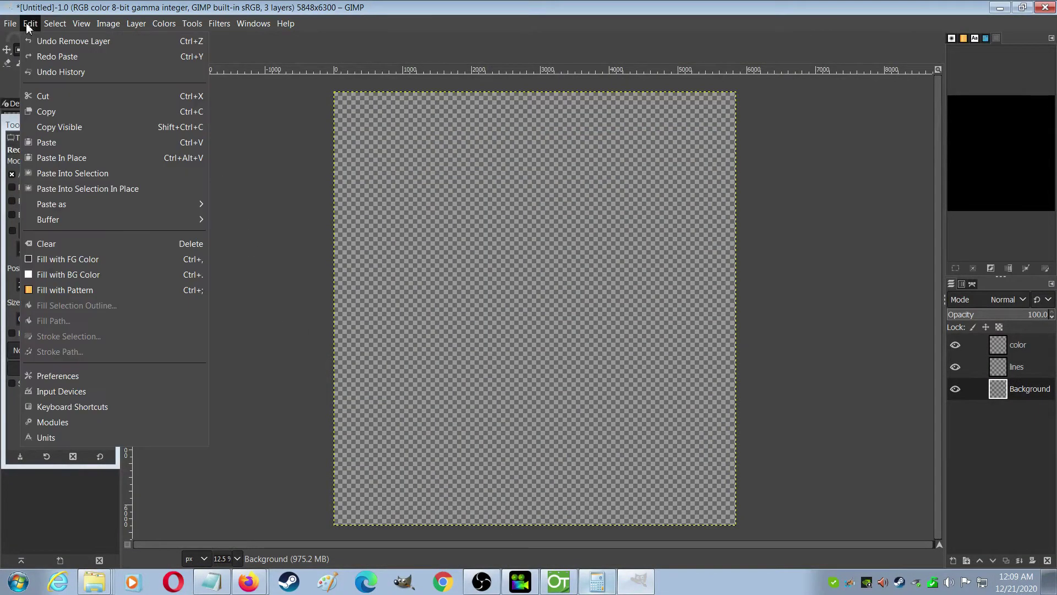
left_click(53, 144)
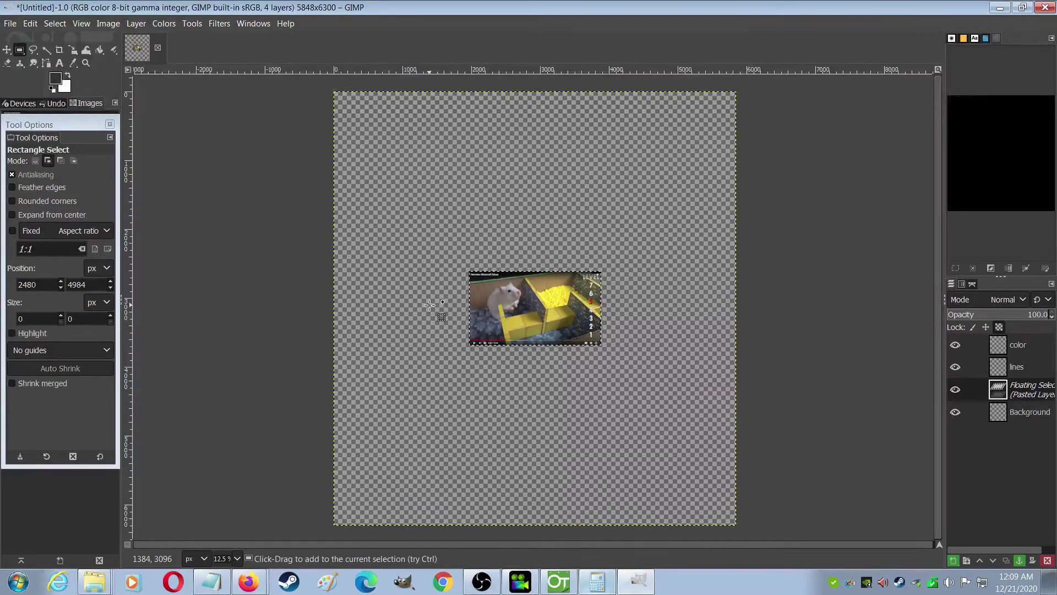
key("shift+s")
left_click(432, 308)
left_click_drag(470, 346, 354, 420)
left_click_drag(606, 280, 935, 138)
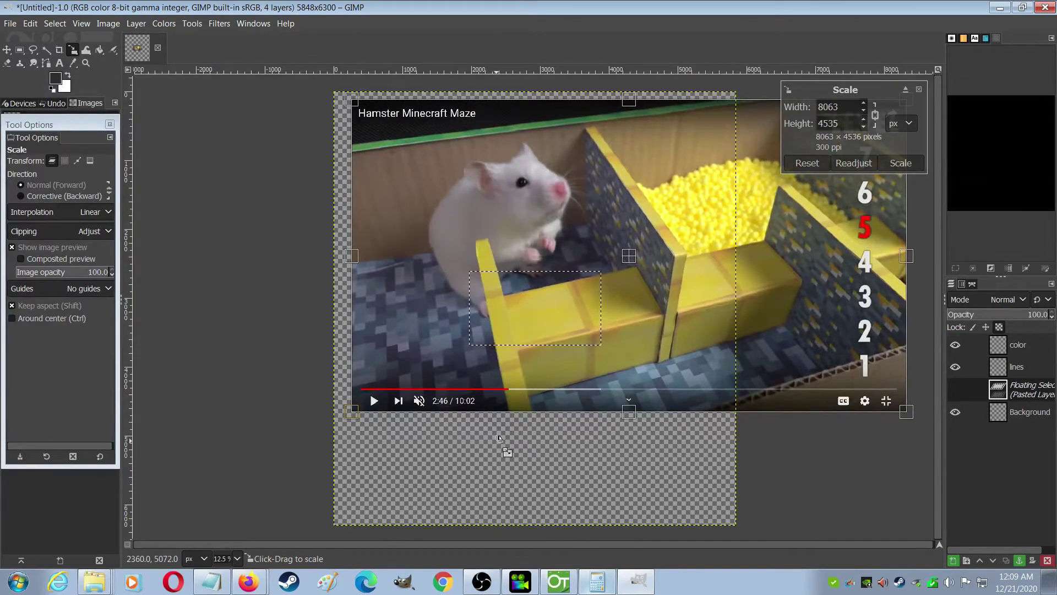
key("Return")
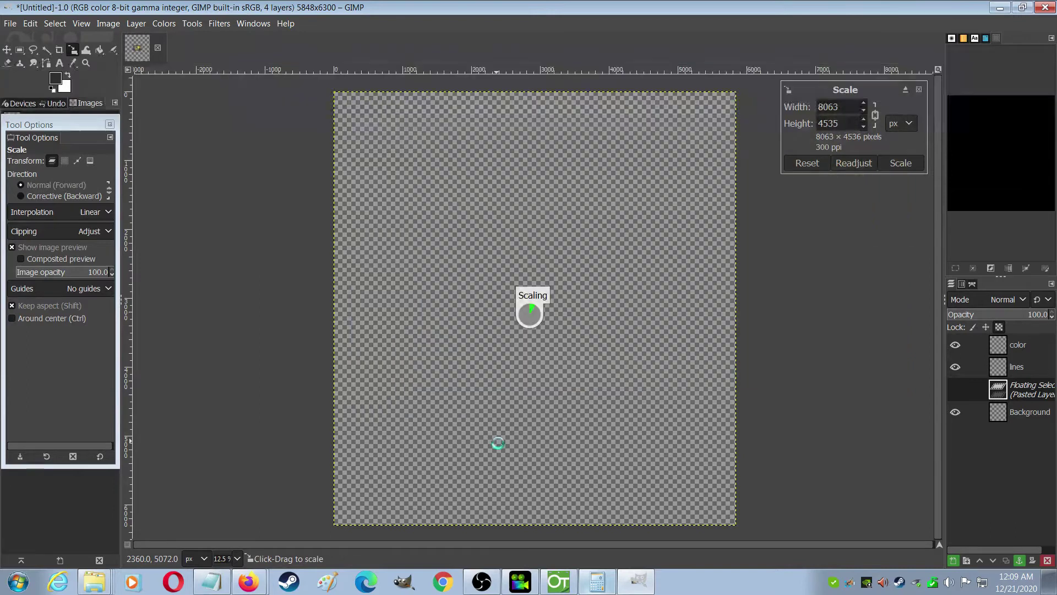
key("r")
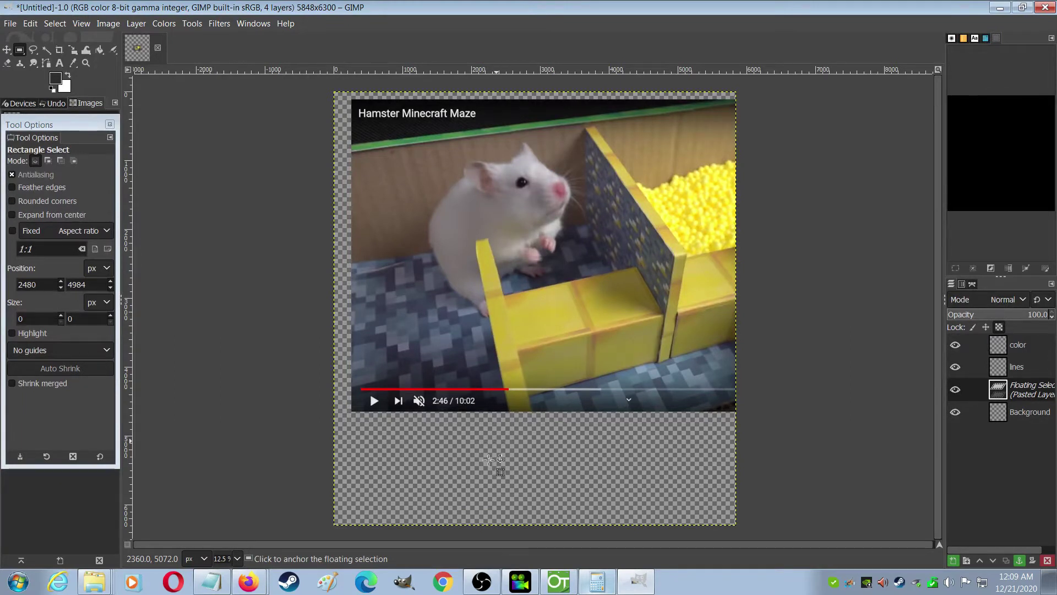
left_click(504, 451)
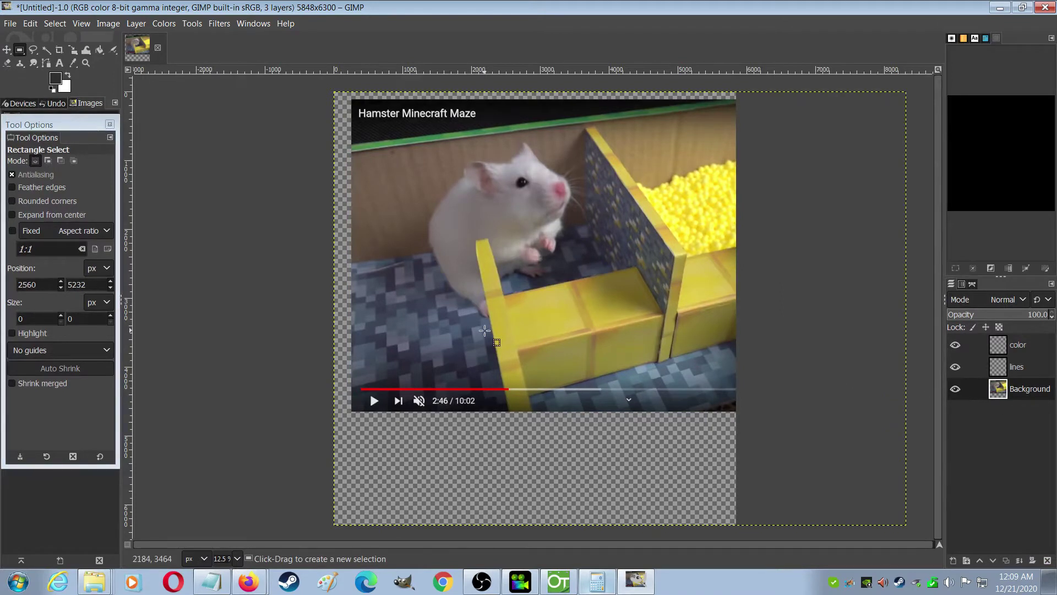
On the lines layer, take the paintbrush, zoom to the hamster, and undo a trial stroke.
left_click(1019, 372)
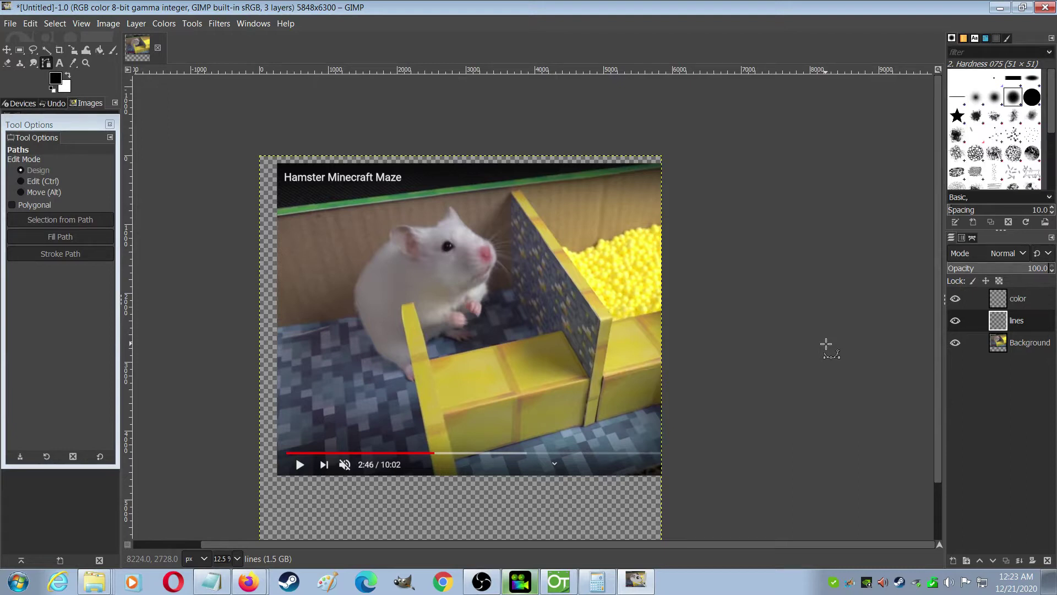
key("p")
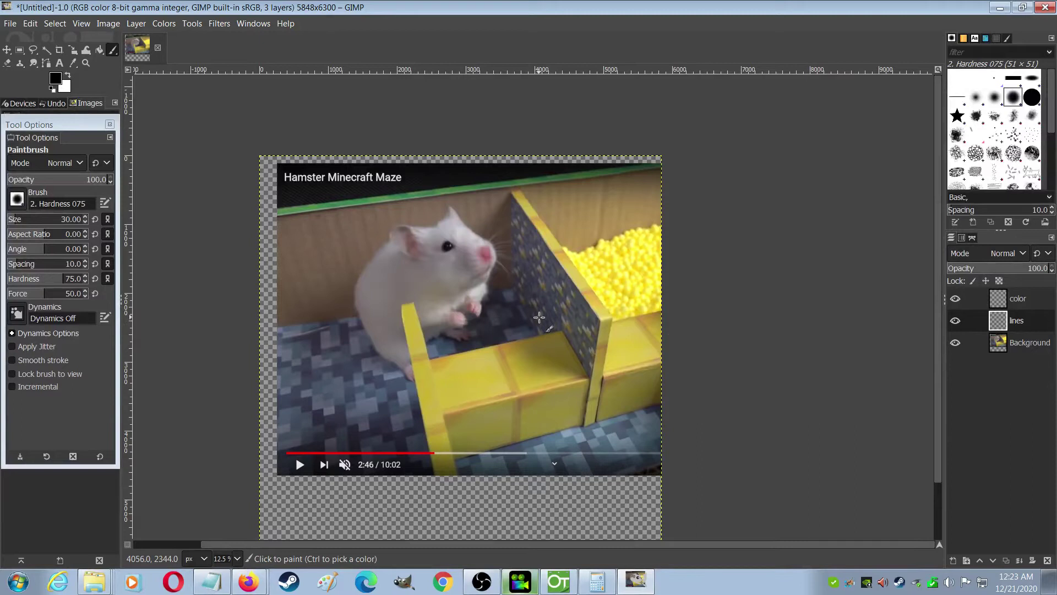
key("ctrl")
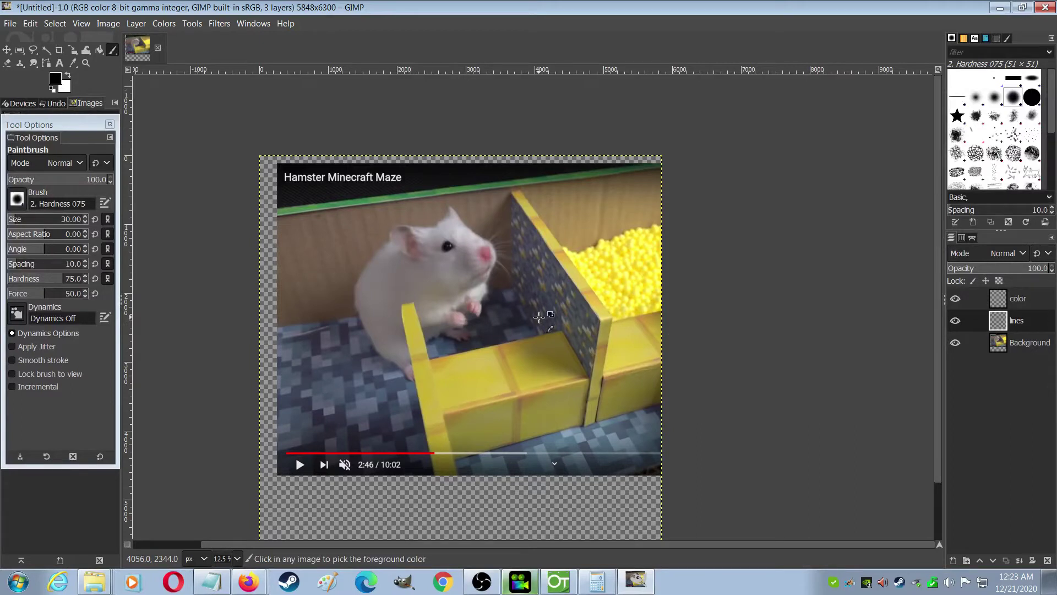
scroll(539, 316, "up", 3)
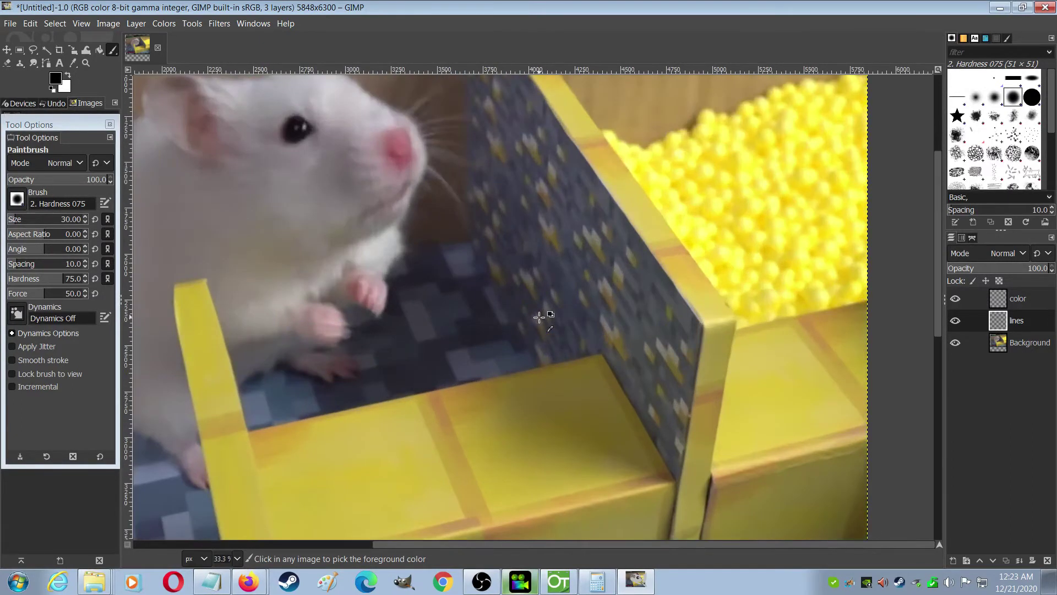
scroll(539, 317, "down", 2)
scroll(539, 317, "up", 1)
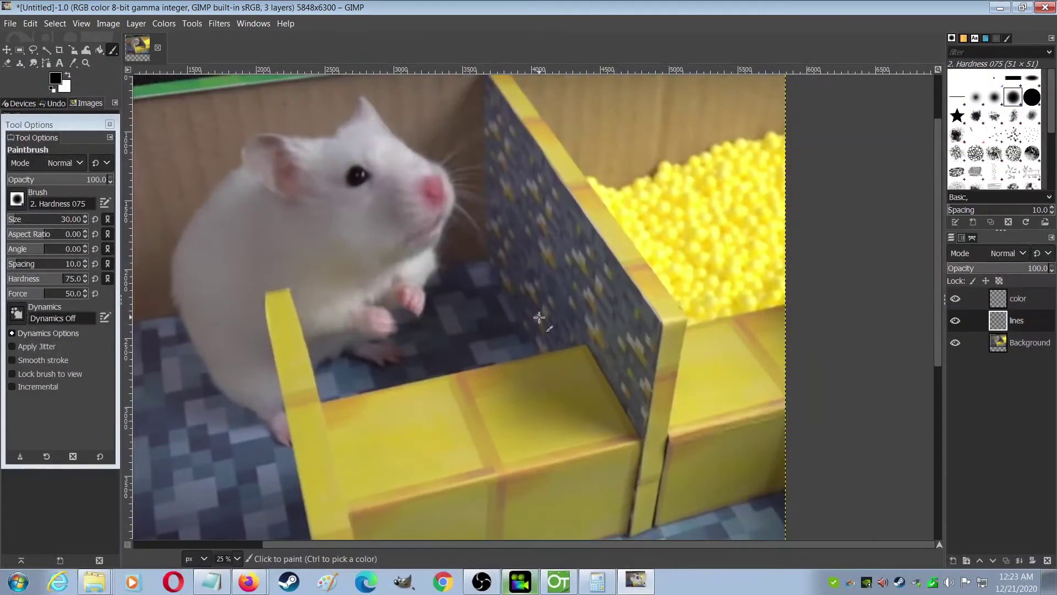
left_click_drag(474, 540, 359, 448)
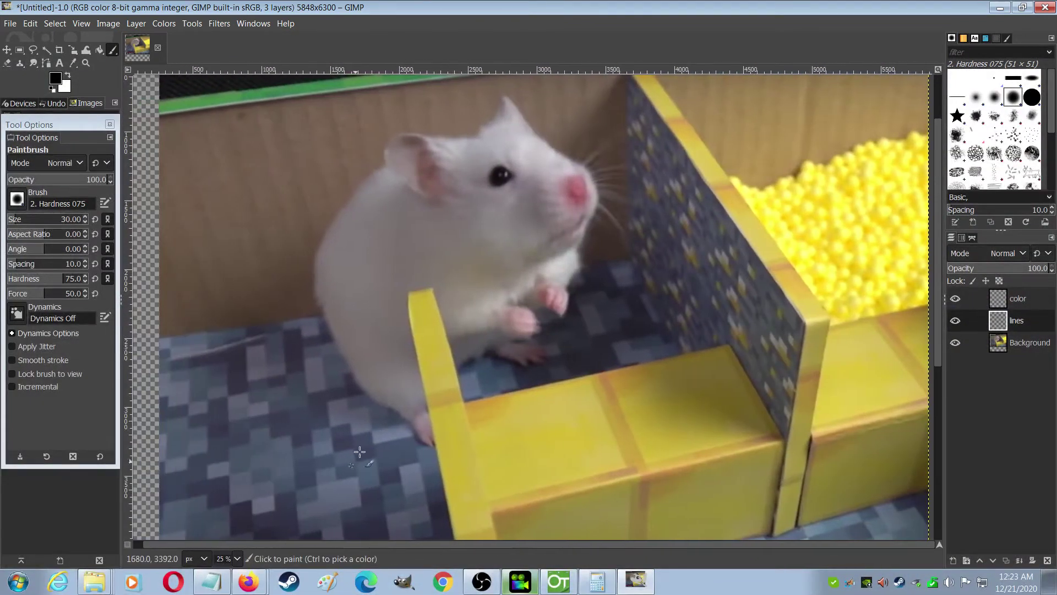
scroll(316, 319, "up", 3)
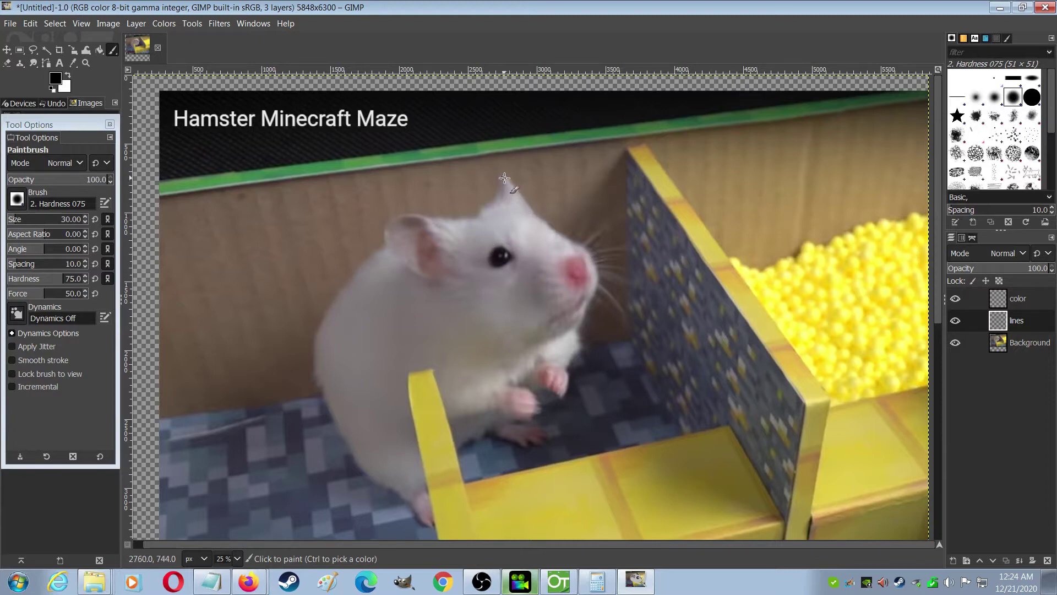
mouse_move(507, 179)
left_mouse_down()
mouse_move(592, 257)
mouse_move(599, 284)
mouse_move(568, 366)
left_mouse_up()
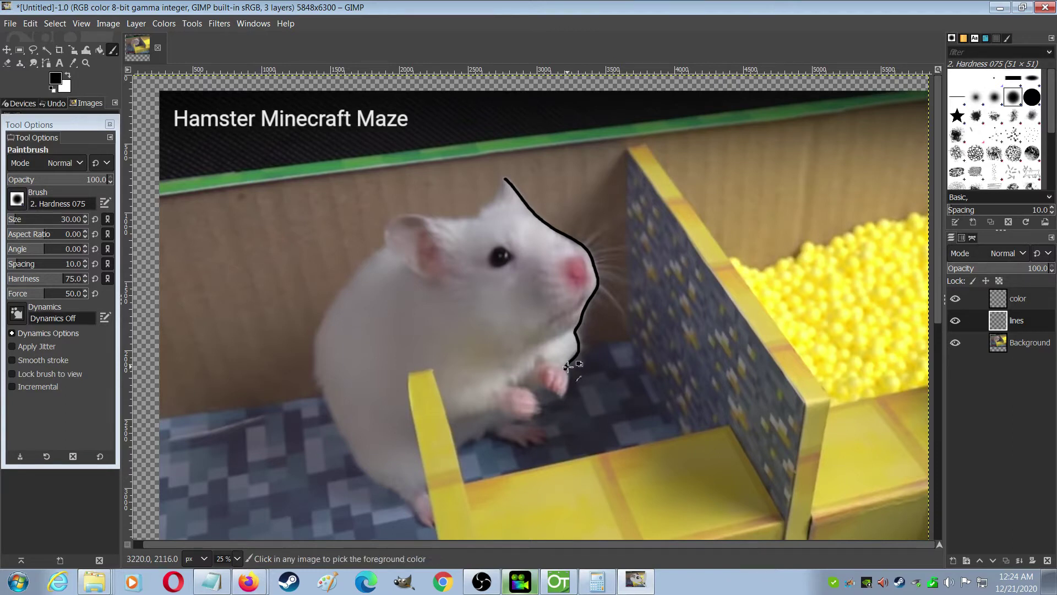
key("ctrl+z")
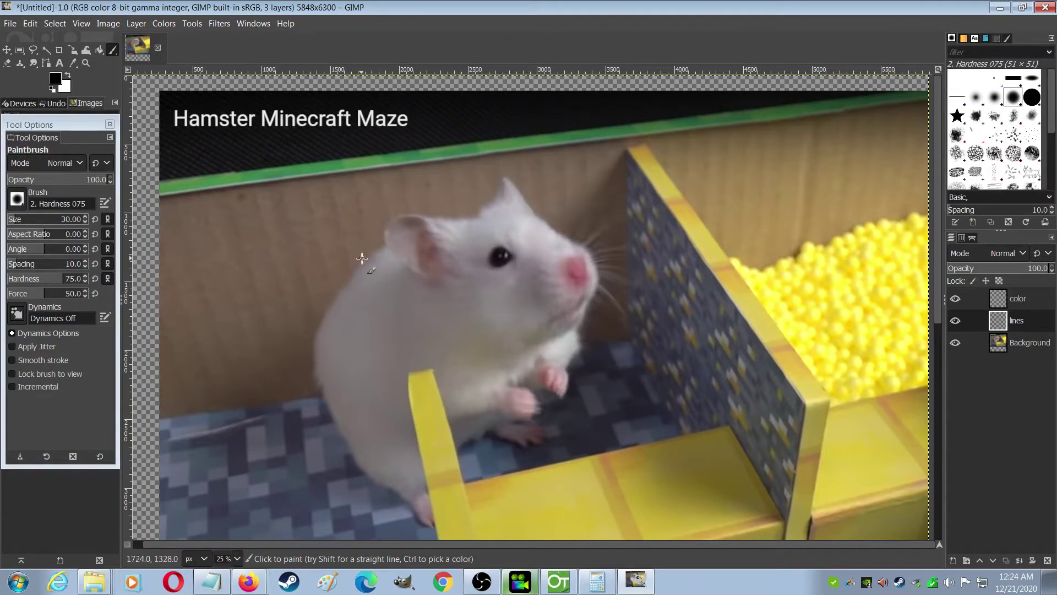
Start a path at the hamster's ear tip and curve it around the head to the cheek.
left_click(45, 63)
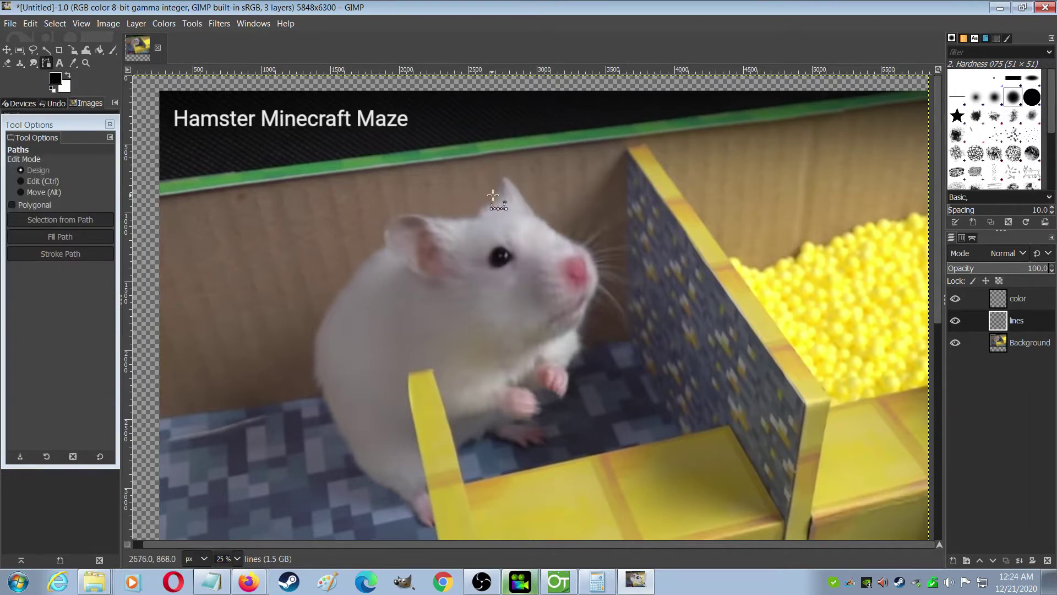
left_click(505, 178)
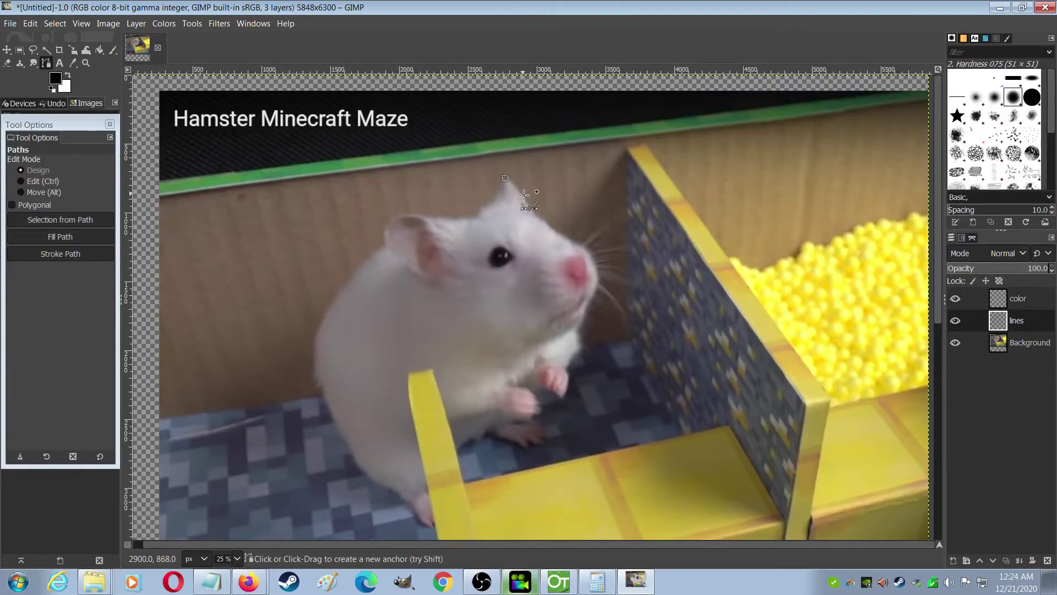
left_click(533, 214)
left_click(562, 237)
left_click_drag(569, 241, 602, 286)
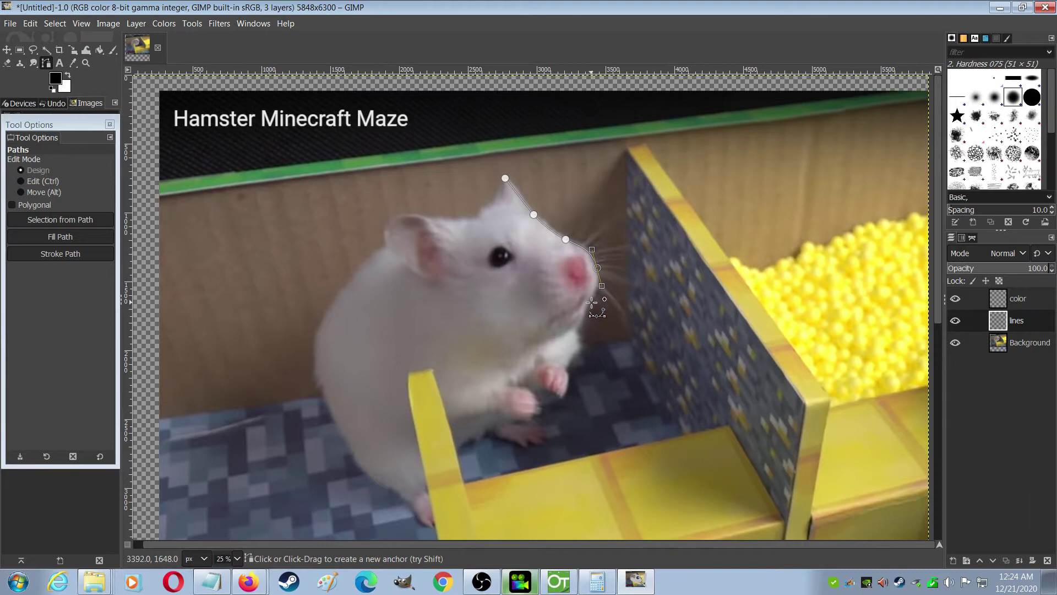
left_click(591, 302)
Continue the path down the face, chin and chest, bending it around the paws.
left_click(577, 330)
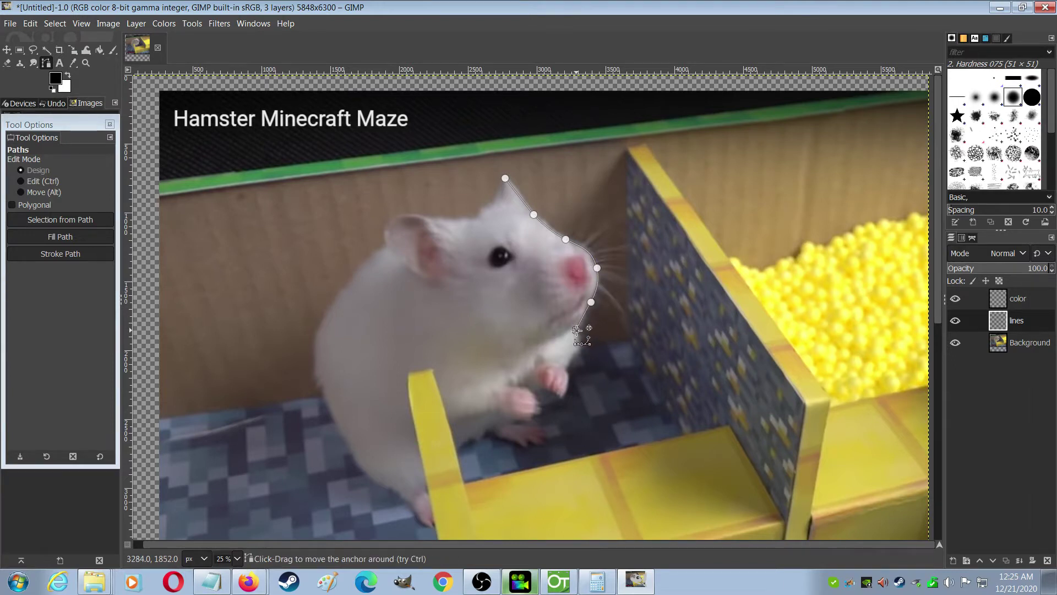
left_click_drag(576, 356, 564, 364)
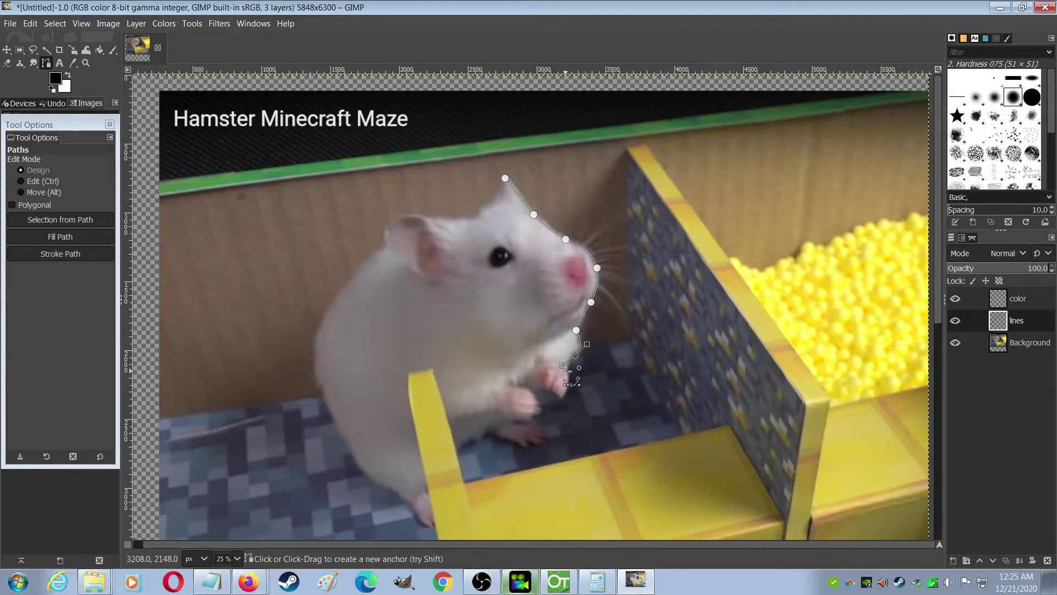
left_click(566, 371)
left_click_drag(564, 397, 556, 413)
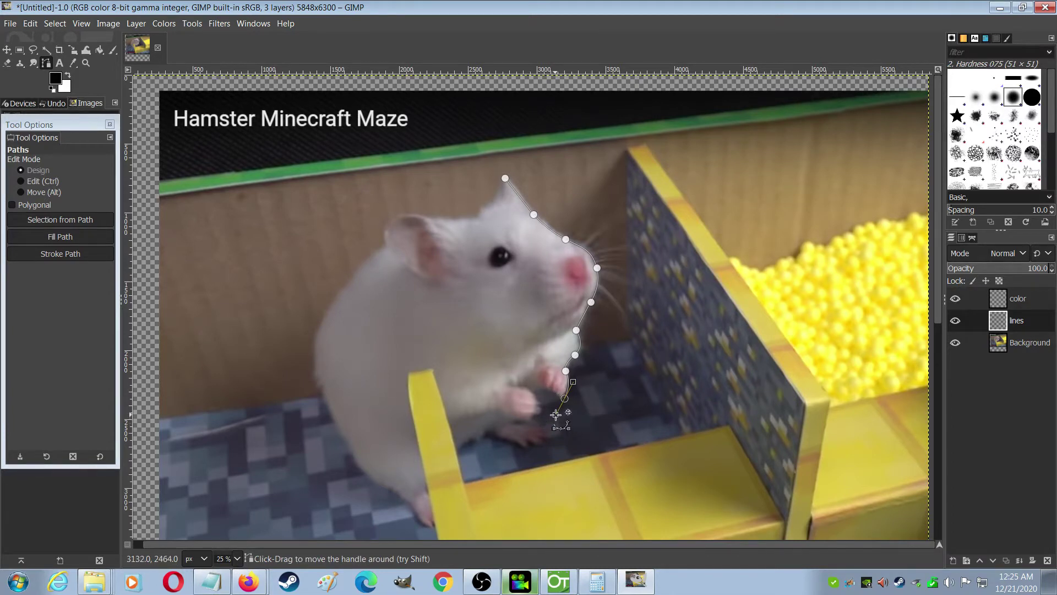
left_click_drag(557, 414, 543, 385)
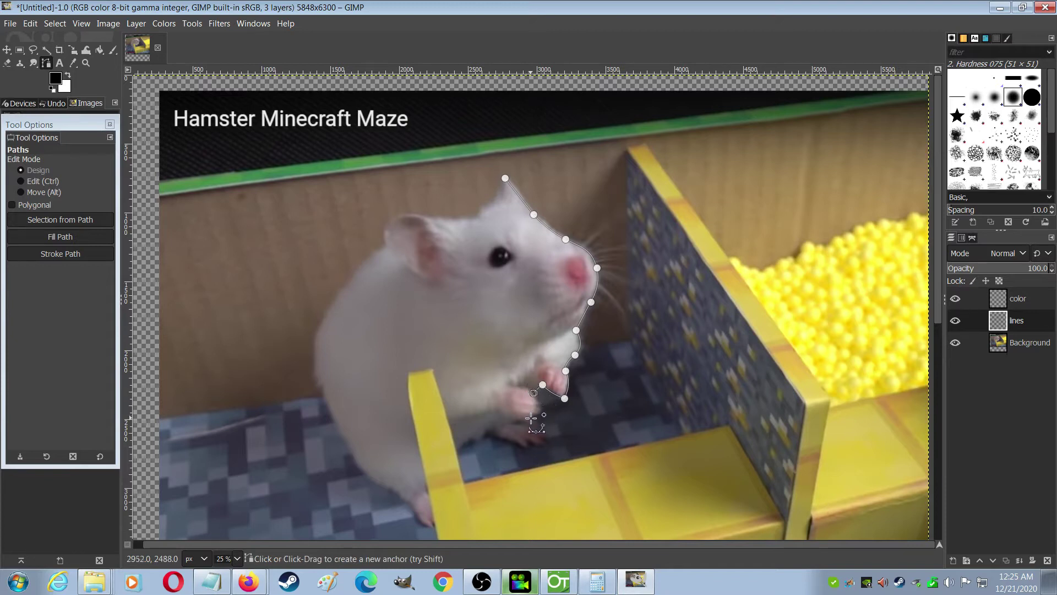
left_click_drag(530, 417, 510, 428)
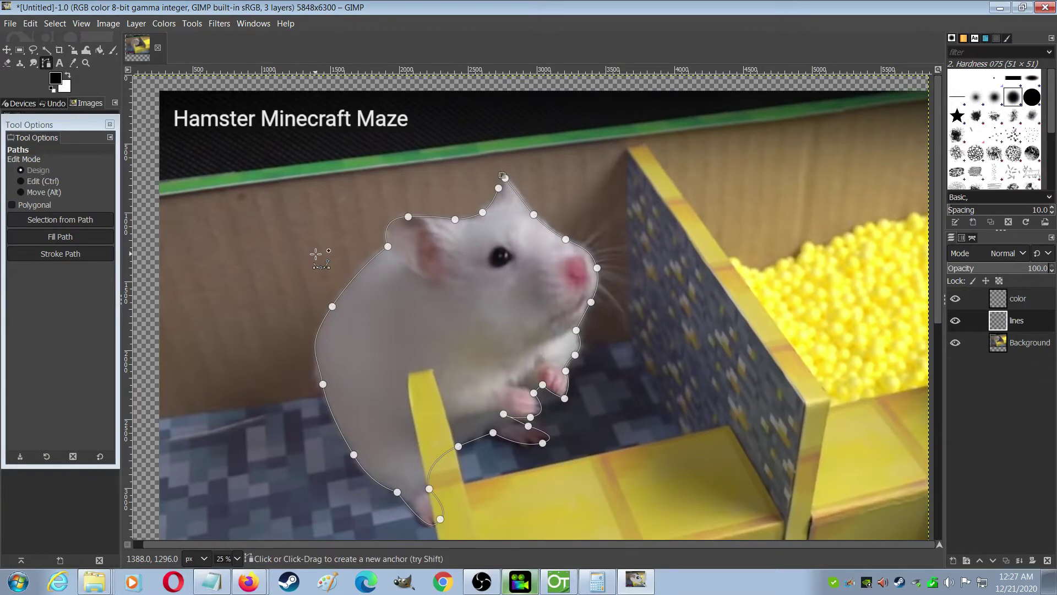
Stroke the hamster path with a solid black line, then hide the Background layer.
left_click(30, 24)
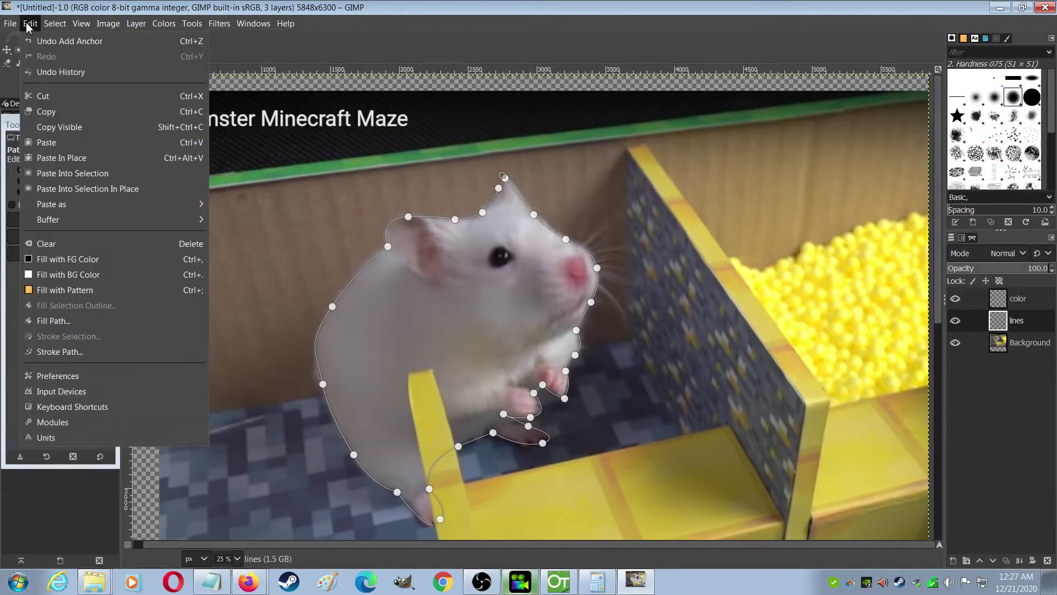
left_click(60, 352)
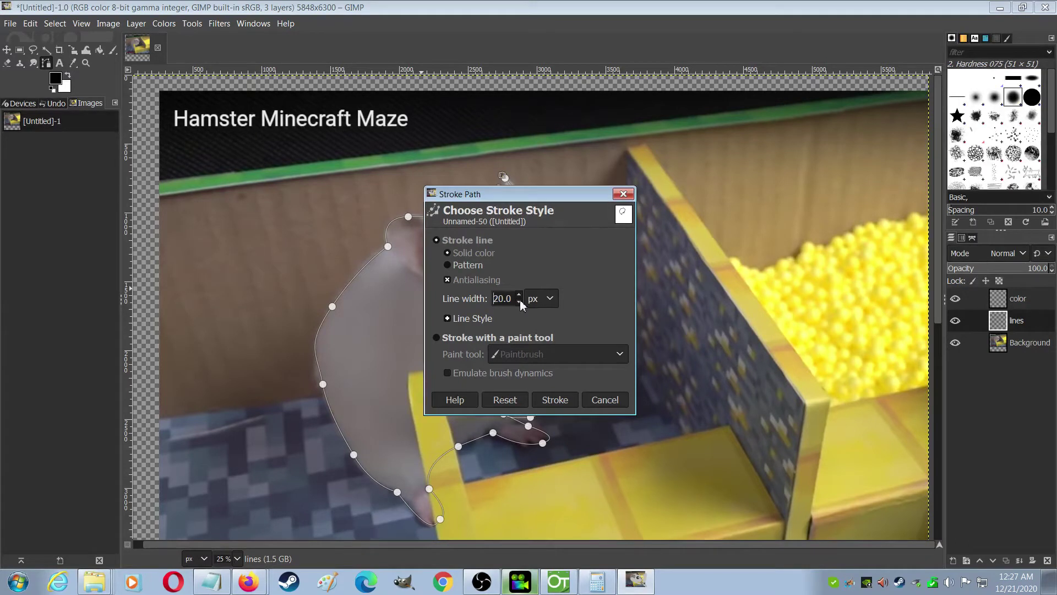
left_click(556, 399)
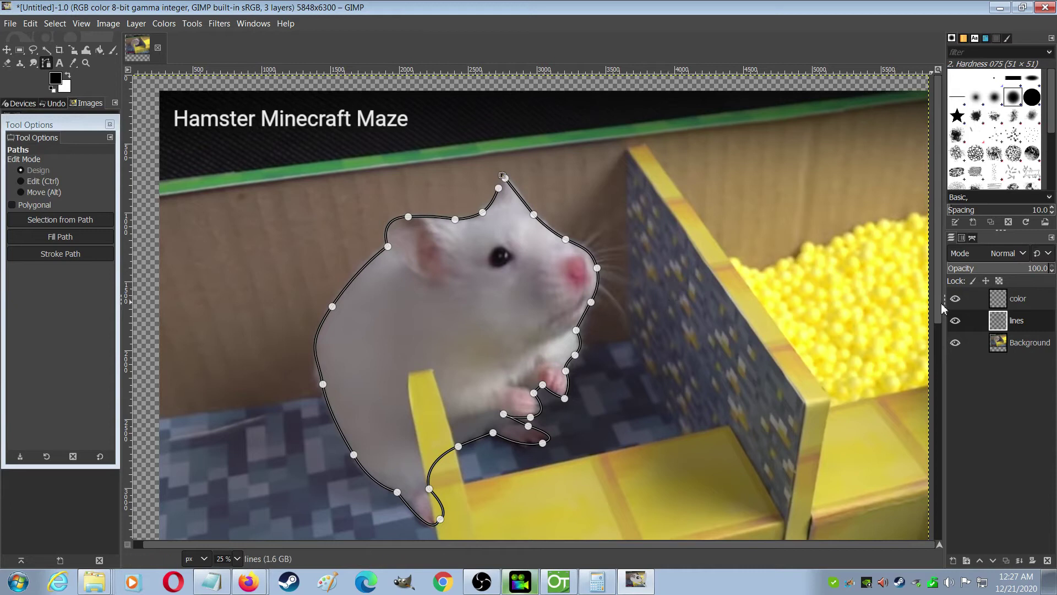
left_click(956, 343)
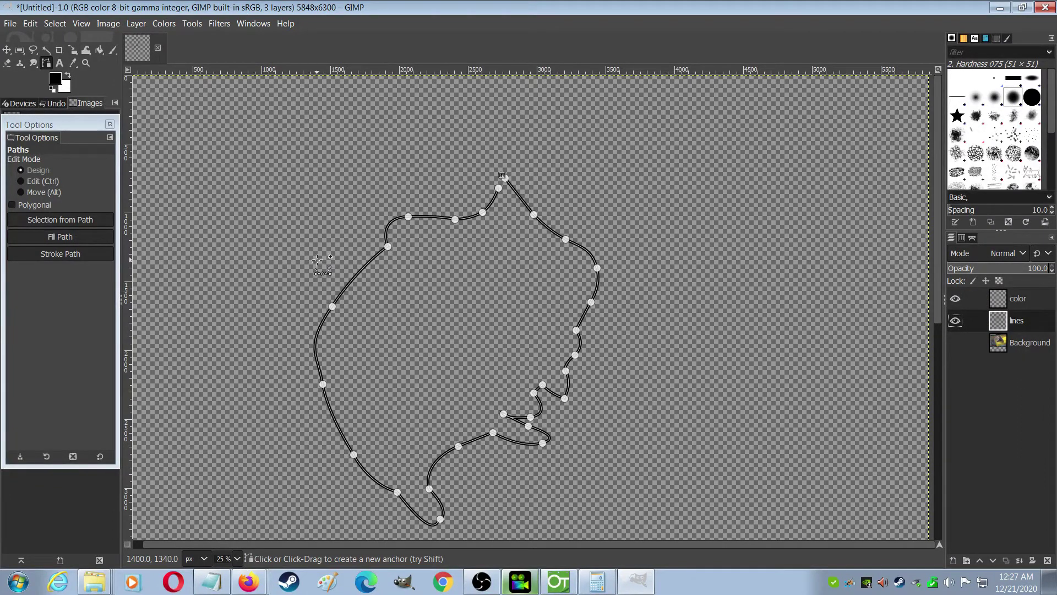
Leave path editing and switch to the Paintbrush tool.
key("r")
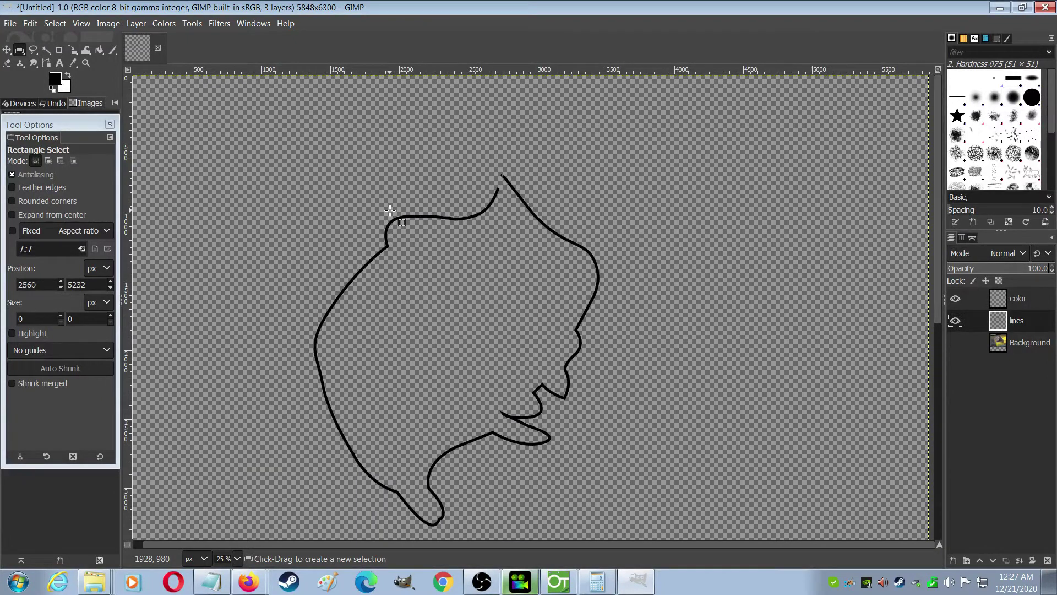
key("p")
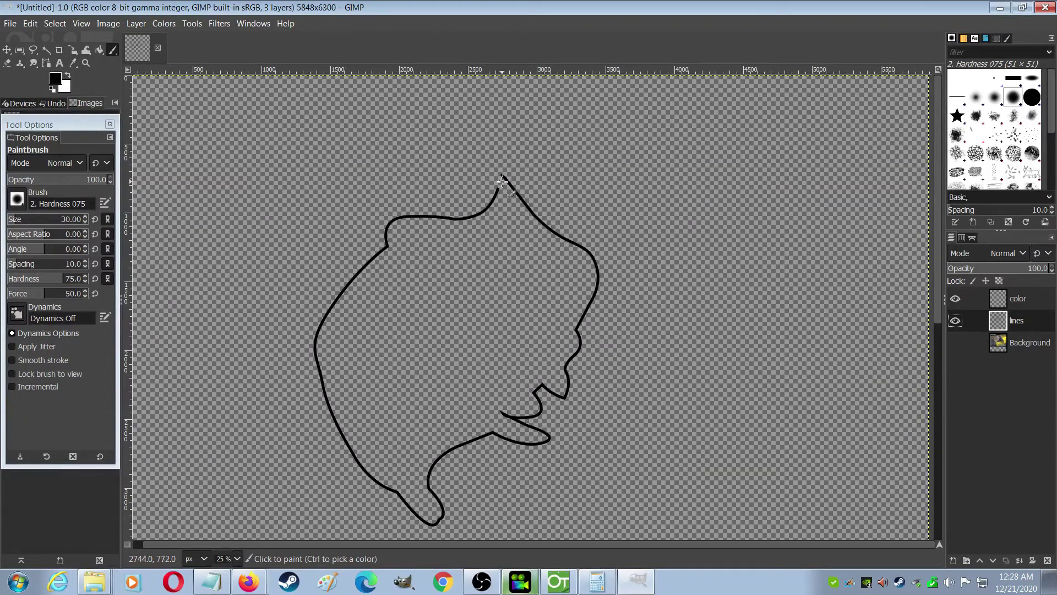
Close the outline's top gap, show Background, and paint the eye, mouth and paw lines.
mouse_move(507, 184)
left_mouse_down()
mouse_move(532, 212)
mouse_move(503, 178)
mouse_move(472, 215)
left_mouse_up()
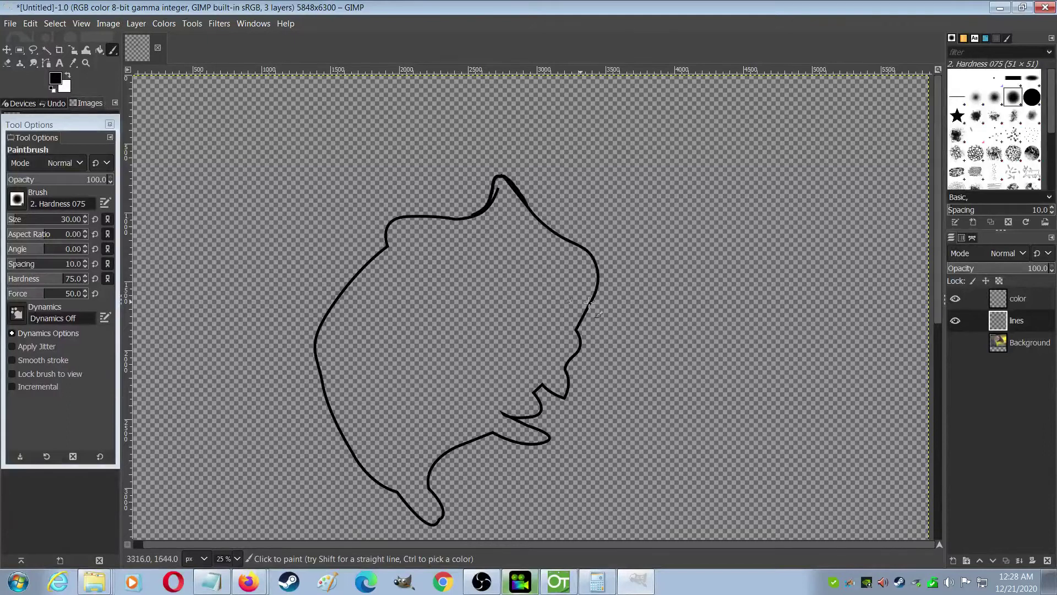
left_click(957, 339)
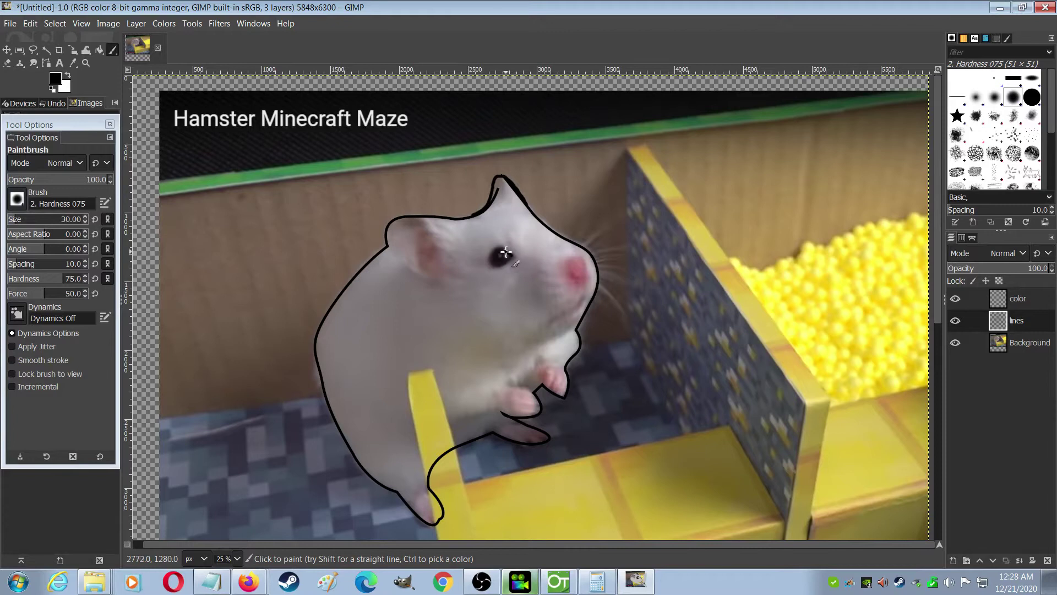
mouse_move(495, 252)
left_mouse_down()
mouse_move(491, 265)
mouse_move(515, 256)
mouse_move(493, 266)
mouse_move(513, 258)
mouse_move(578, 286)
mouse_move(589, 273)
left_mouse_up()
left_click_drag(586, 299, 562, 315)
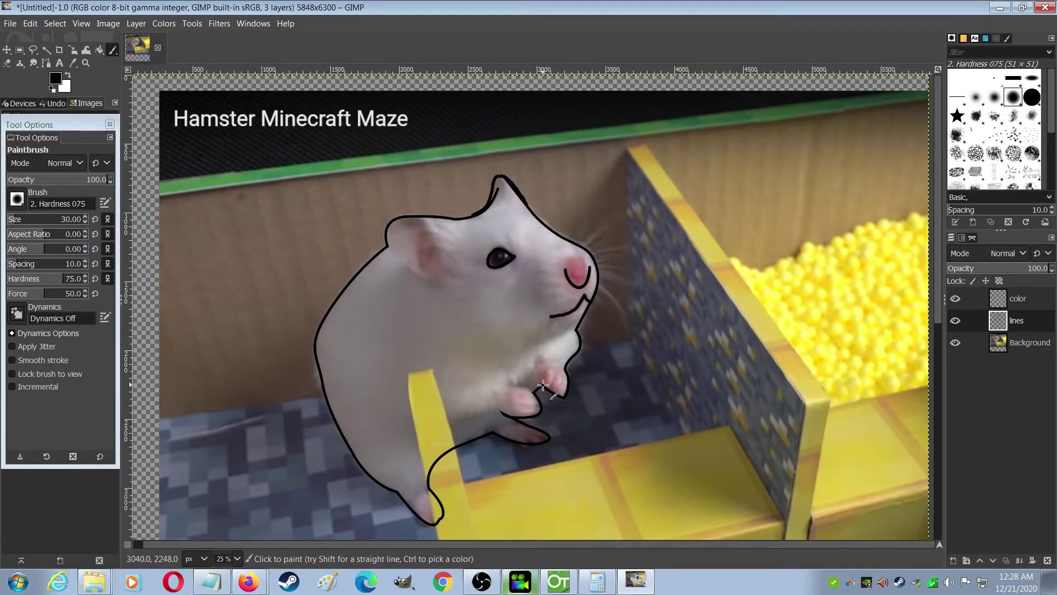
mouse_move(543, 377)
left_mouse_down()
mouse_move(550, 368)
mouse_move(553, 384)
left_mouse_up()
mouse_move(527, 409)
left_mouse_down()
mouse_move(508, 416)
mouse_move(545, 439)
mouse_move(508, 434)
left_mouse_up()
Paint the tail tip, ear base, whiskers and chin line, then hide Background again.
left_click_drag(438, 520, 423, 509)
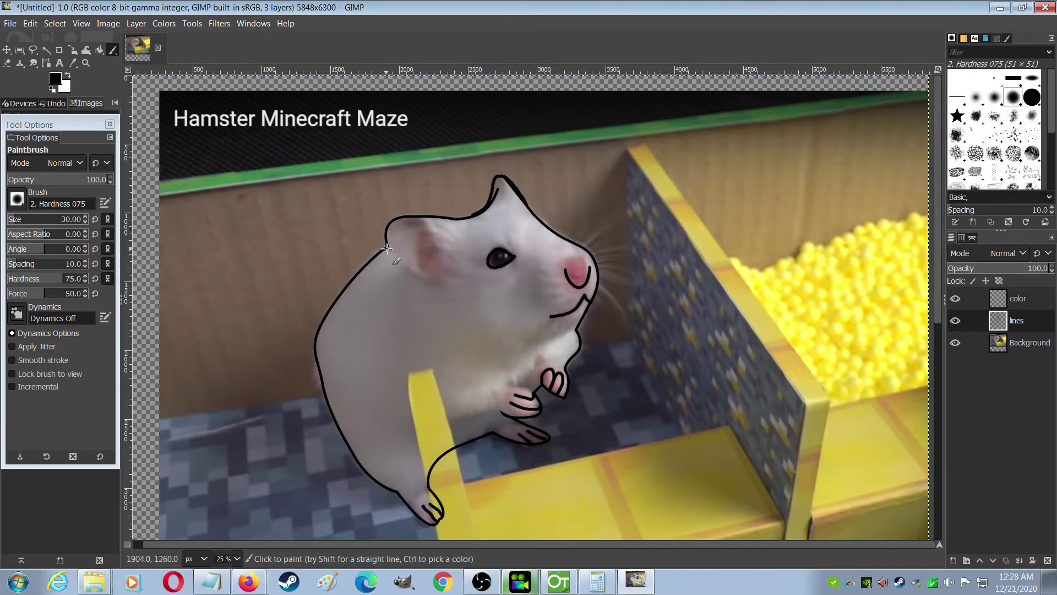
left_click_drag(418, 274, 455, 279)
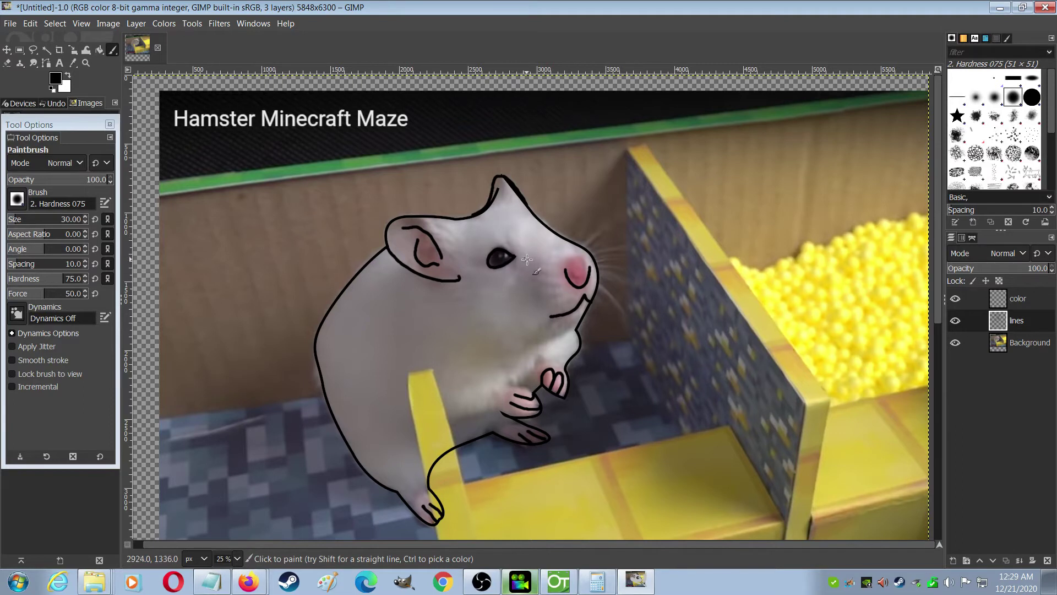
mouse_move(578, 251)
left_mouse_down()
mouse_move(615, 234)
mouse_move(607, 253)
mouse_move(621, 275)
mouse_move(595, 279)
mouse_move(621, 290)
left_mouse_up()
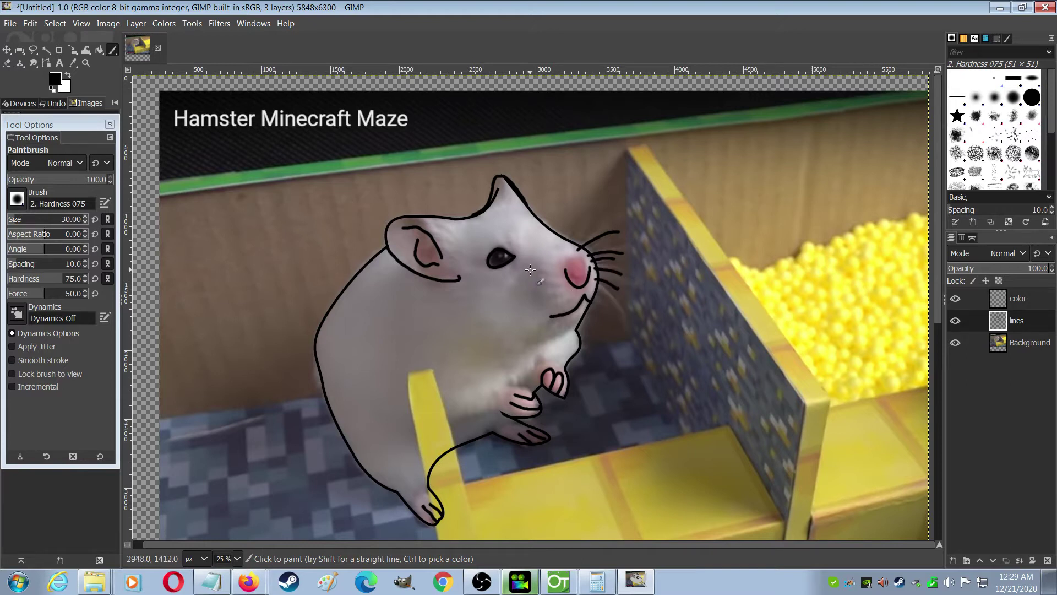
mouse_move(542, 280)
left_mouse_down()
mouse_move(487, 293)
mouse_move(519, 294)
mouse_move(507, 300)
mouse_move(530, 324)
left_mouse_up()
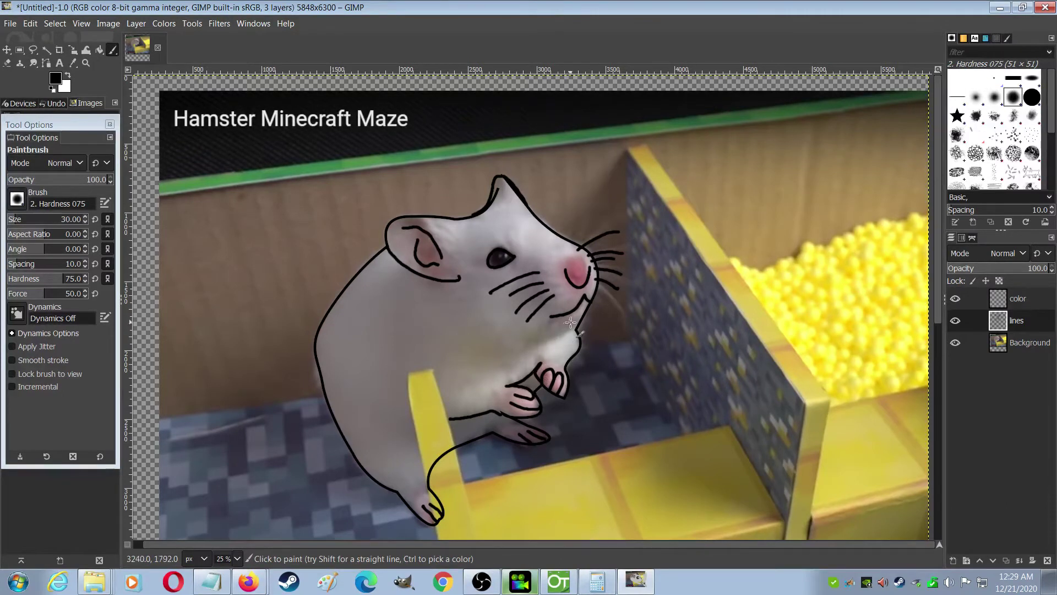
left_click_drag(576, 327, 527, 343)
left_click(956, 343)
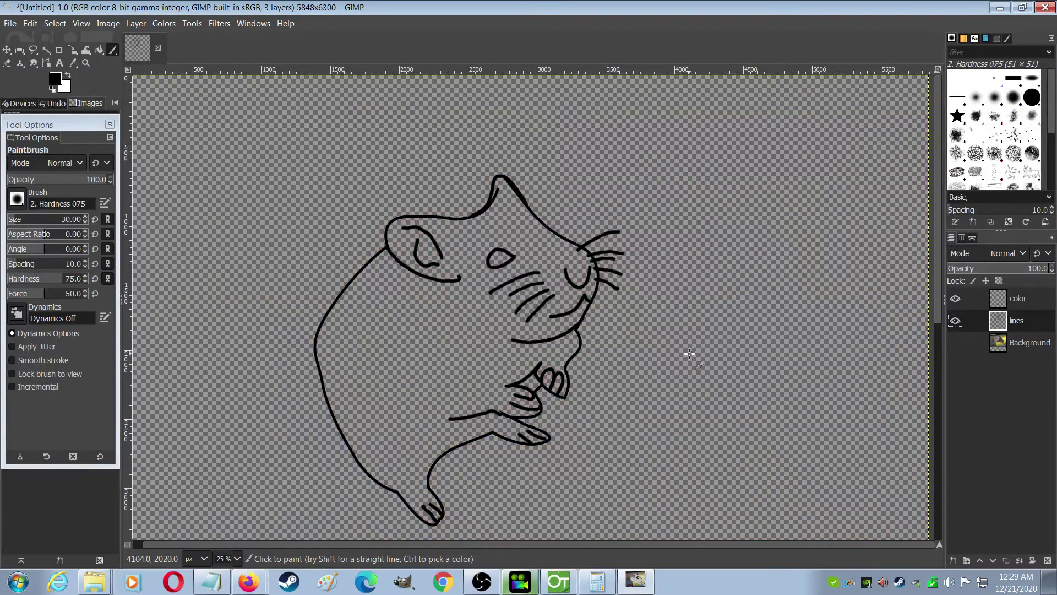
Fill in the hamster's eye more fully, zoom out, and select the color layer.
left_click_drag(487, 265, 498, 258)
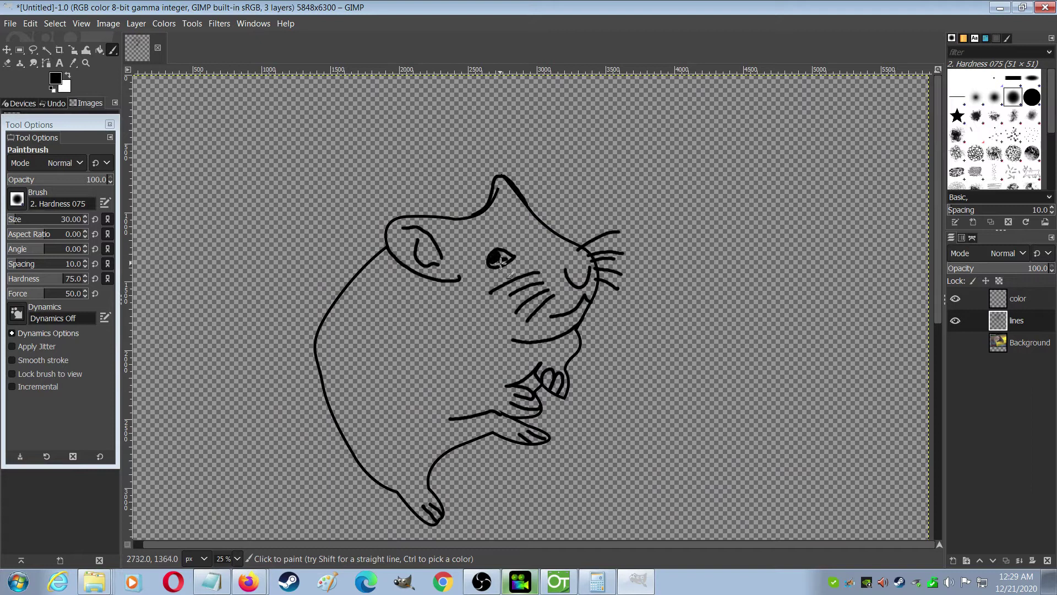
left_click_drag(507, 257, 491, 263)
key("minus")
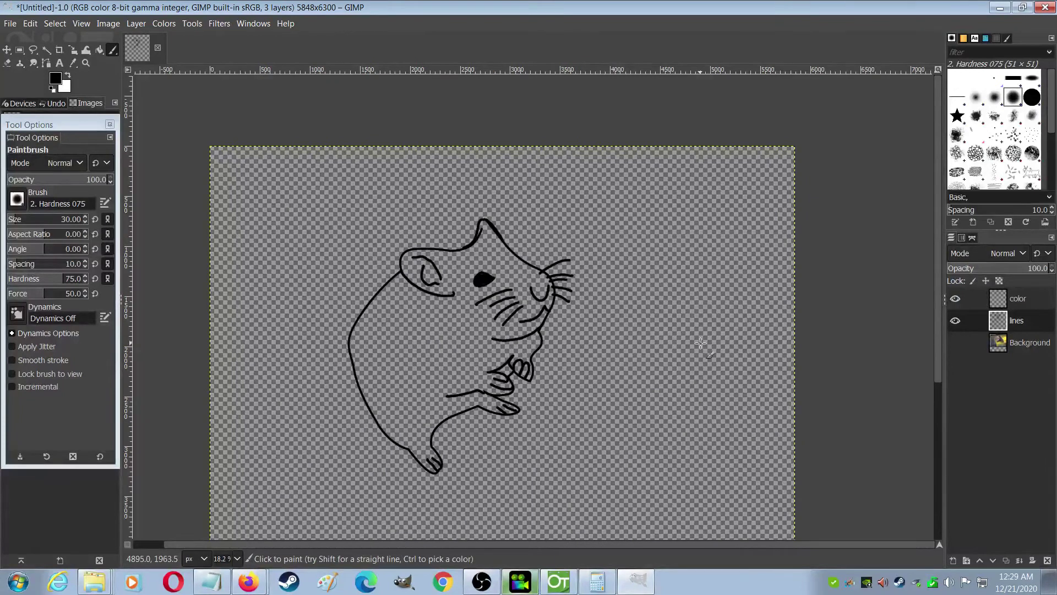
left_click(1005, 304)
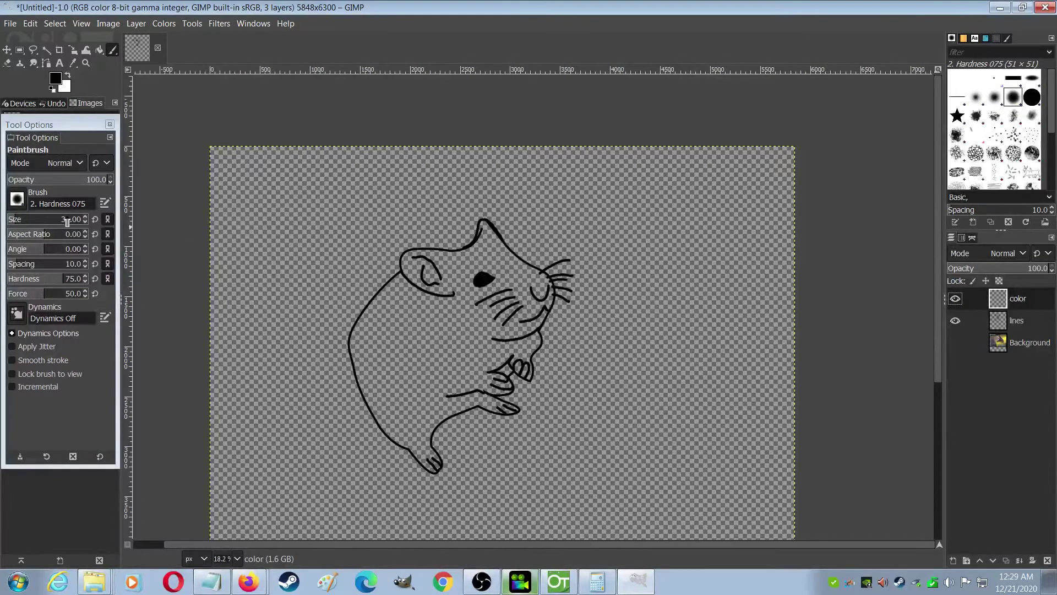
Set the Paintbrush size to 216.
left_click(84, 216)
type("72")
key("Return")
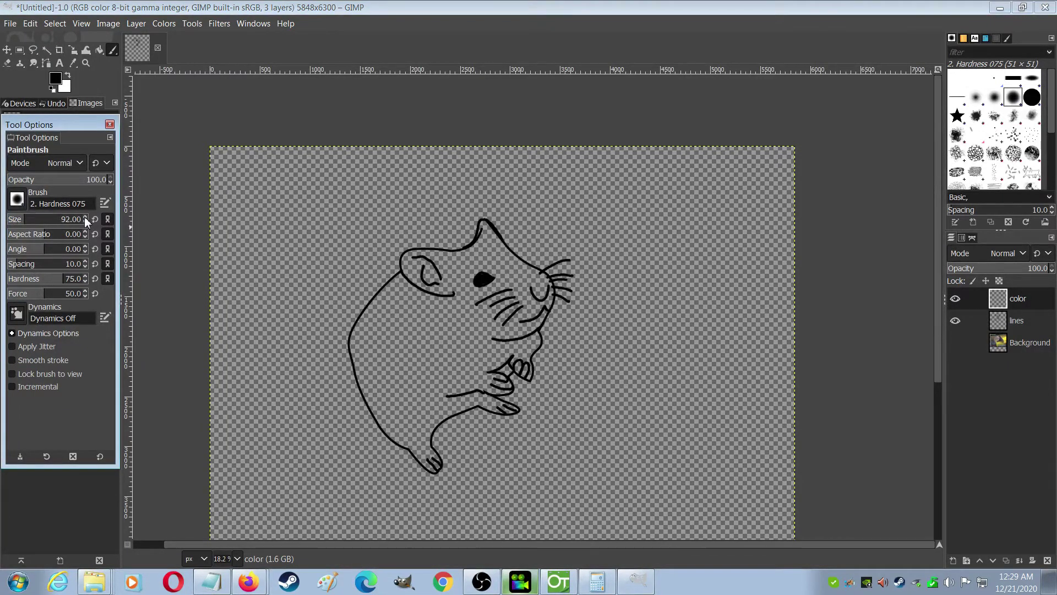
left_click_drag(84, 216, 84, 217)
left_click_drag(85, 219, 86, 219)
Paint the hamster's body tan on the color layer, then move the lines layer above it.
left_click(55, 78)
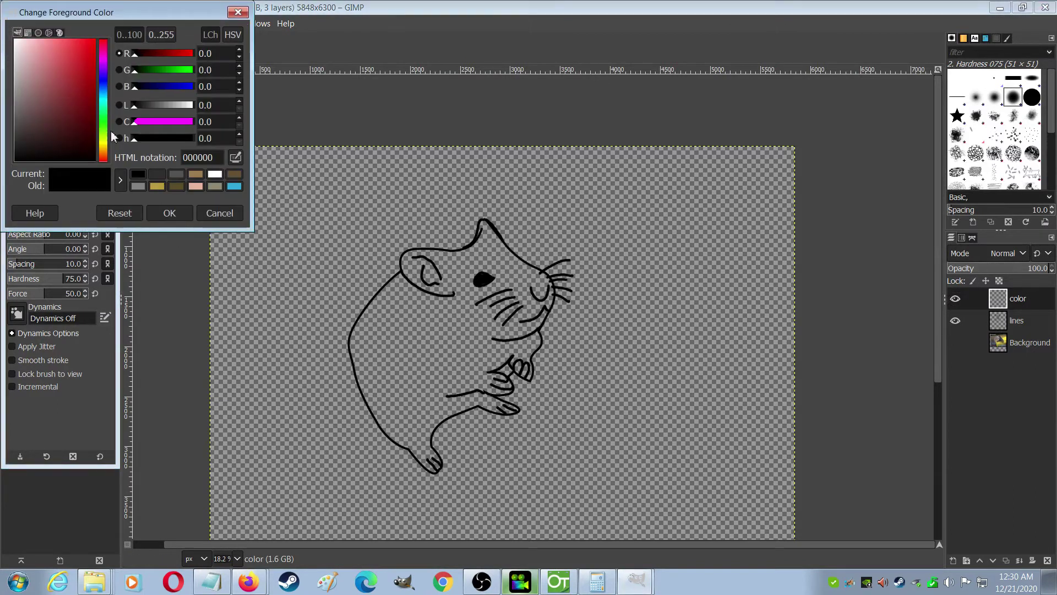
left_click(197, 174)
left_click(170, 213)
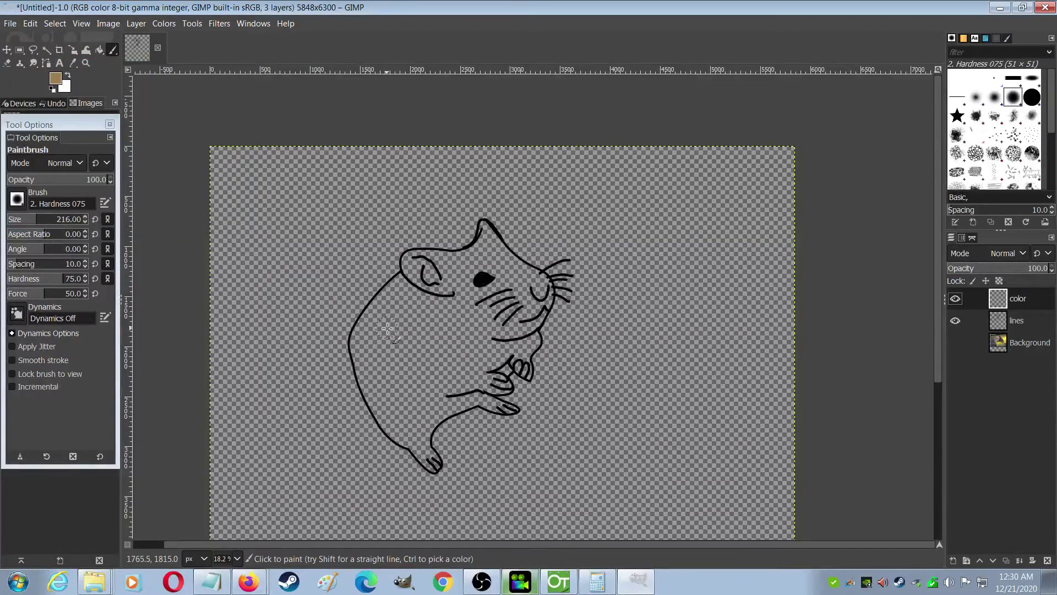
mouse_move(380, 332)
left_mouse_down()
mouse_move(410, 292)
mouse_move(374, 345)
mouse_move(438, 302)
mouse_move(415, 307)
mouse_move(414, 260)
mouse_move(468, 259)
mouse_move(485, 226)
mouse_move(545, 284)
mouse_move(533, 320)
mouse_move(497, 329)
mouse_move(532, 283)
mouse_move(498, 319)
mouse_move(510, 271)
mouse_move(496, 287)
mouse_move(489, 264)
mouse_move(519, 280)
mouse_move(499, 297)
mouse_move(433, 269)
mouse_move(471, 276)
mouse_move(475, 261)
mouse_move(463, 289)
mouse_move(478, 327)
mouse_move(469, 343)
mouse_move(495, 341)
mouse_move(494, 353)
mouse_move(511, 301)
mouse_move(535, 340)
mouse_move(515, 359)
mouse_move(525, 373)
mouse_move(488, 381)
mouse_move(504, 394)
mouse_move(473, 395)
mouse_move(514, 409)
mouse_move(438, 408)
mouse_move(473, 402)
mouse_move(431, 402)
mouse_move(477, 366)
mouse_move(465, 355)
mouse_move(421, 358)
mouse_move(398, 287)
mouse_move(414, 255)
mouse_move(402, 295)
mouse_move(366, 316)
mouse_move(358, 339)
mouse_move(380, 385)
mouse_move(358, 365)
mouse_move(373, 392)
mouse_move(375, 376)
mouse_move(404, 372)
mouse_move(385, 422)
mouse_move(435, 465)
mouse_move(398, 428)
mouse_move(433, 421)
mouse_move(424, 446)
mouse_move(427, 425)
left_mouse_up()
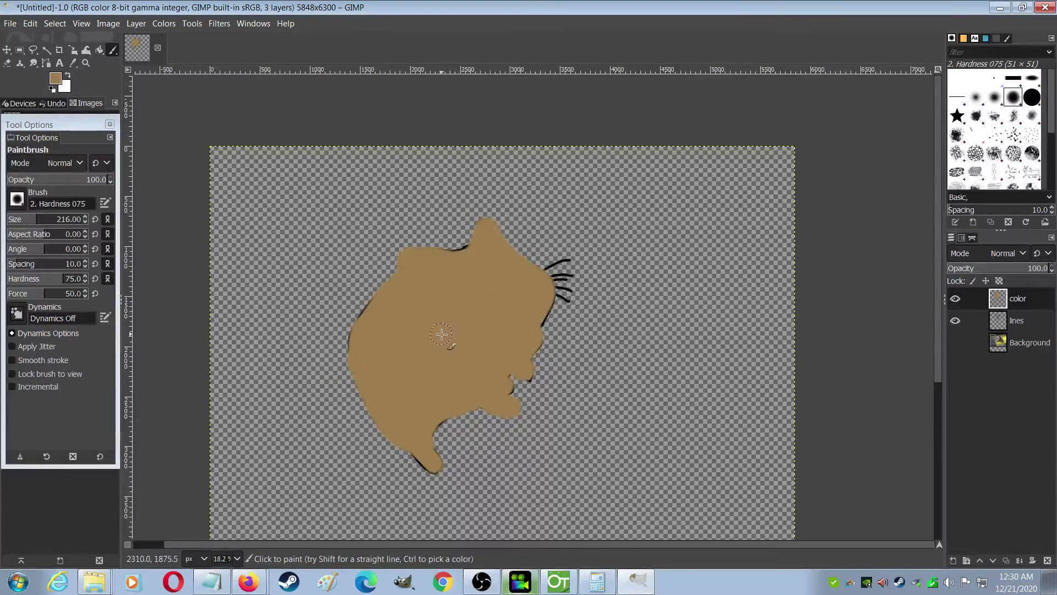
left_click_drag(999, 323, 1005, 299)
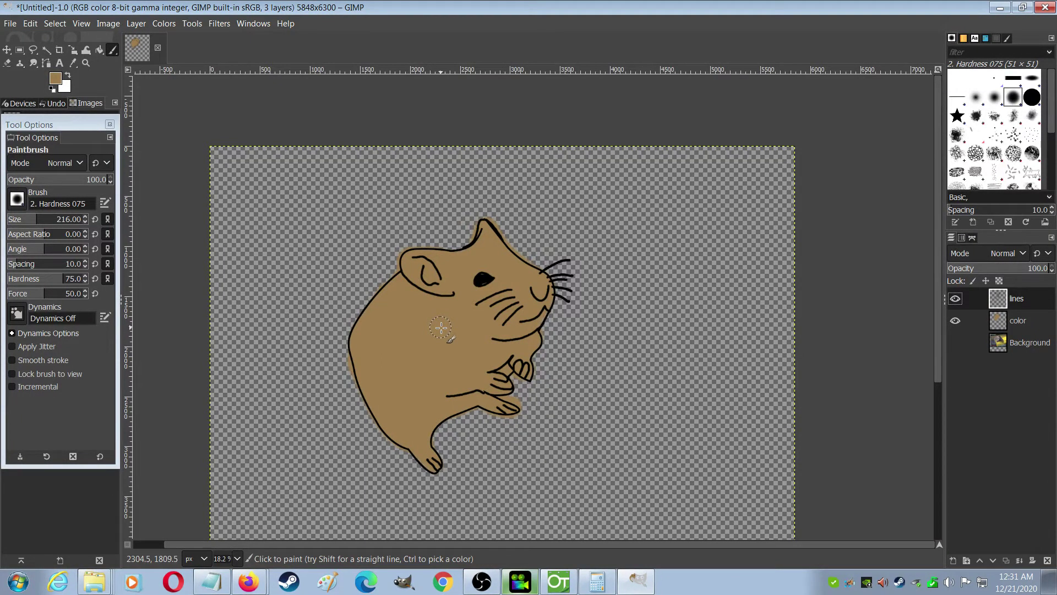
Switch to the Eraser with Shift+E and reduce its size.
key("shift+e")
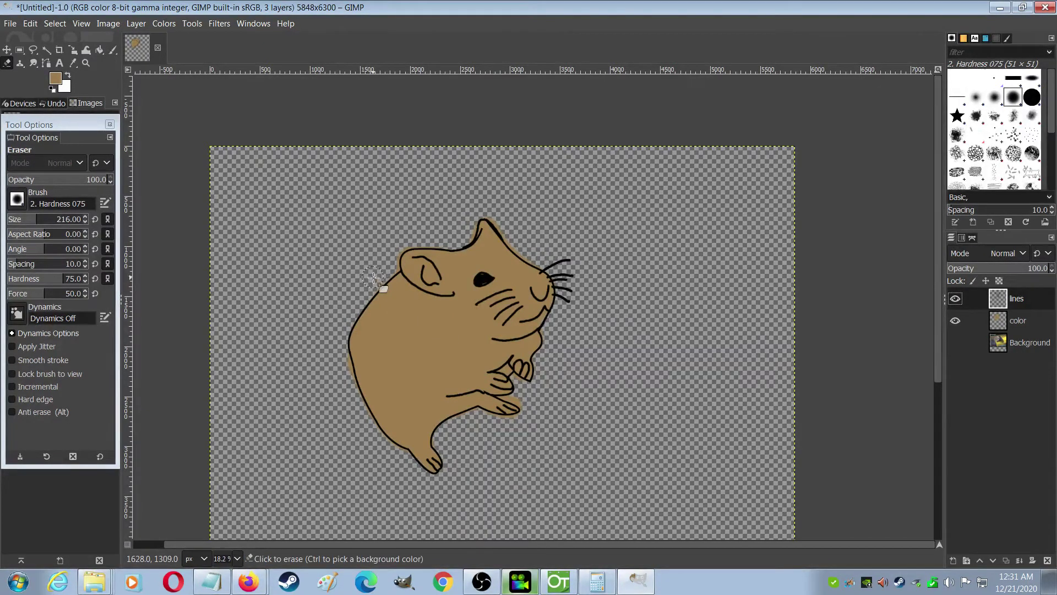
scroll(374, 277, "up", 2)
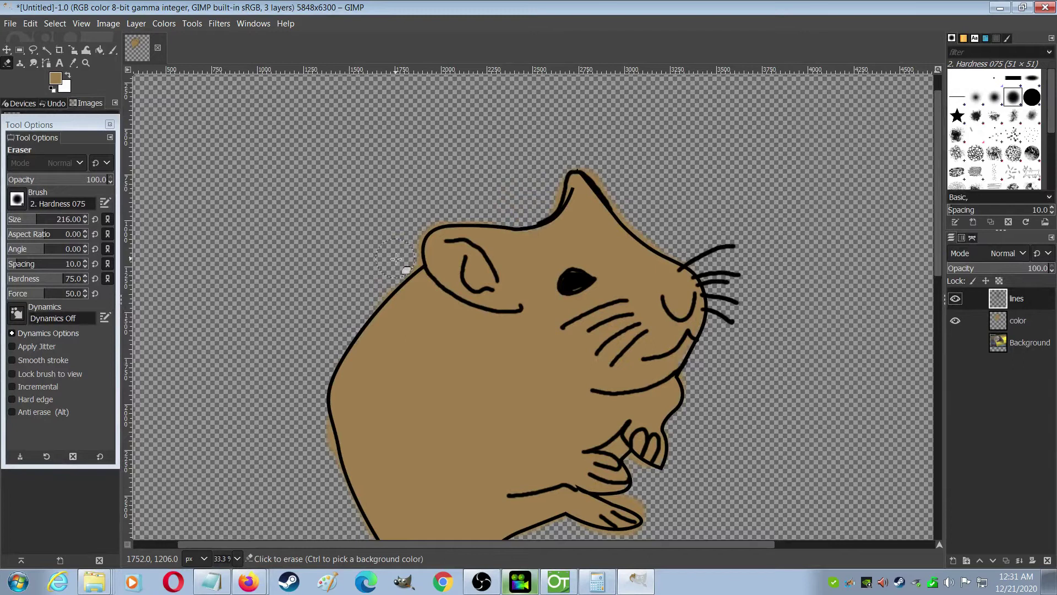
left_click(32, 219)
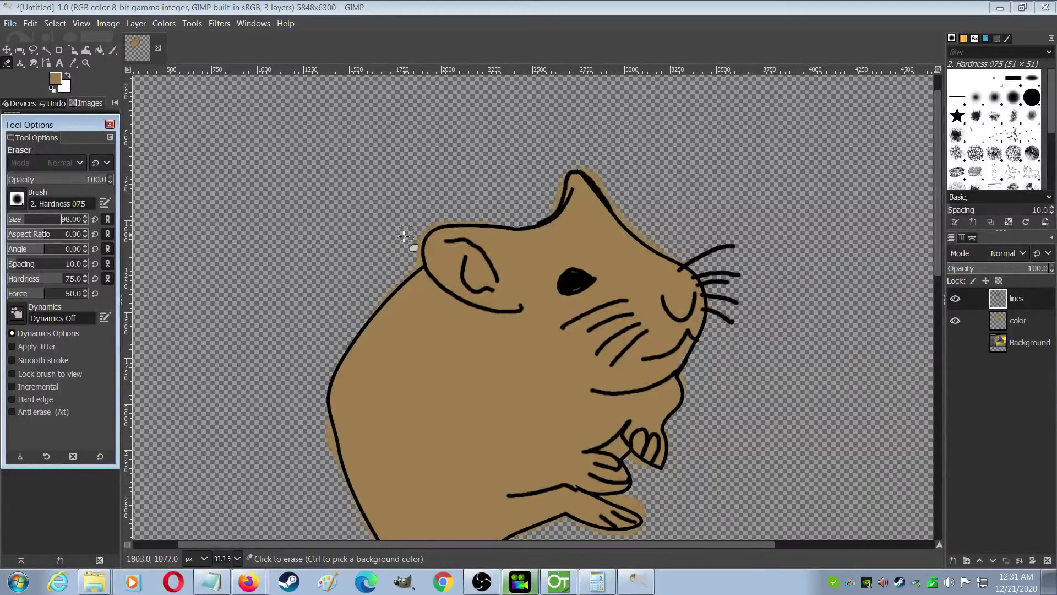
left_click(411, 242)
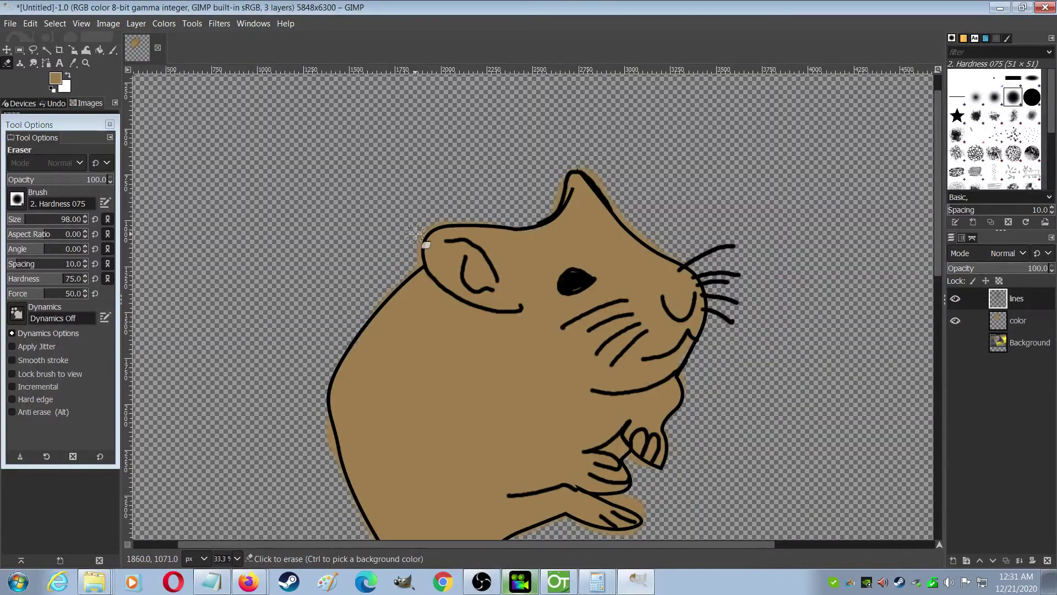
On the color layer, erase tan spill outside the outline along the back, paw and hind foot.
left_click(411, 249)
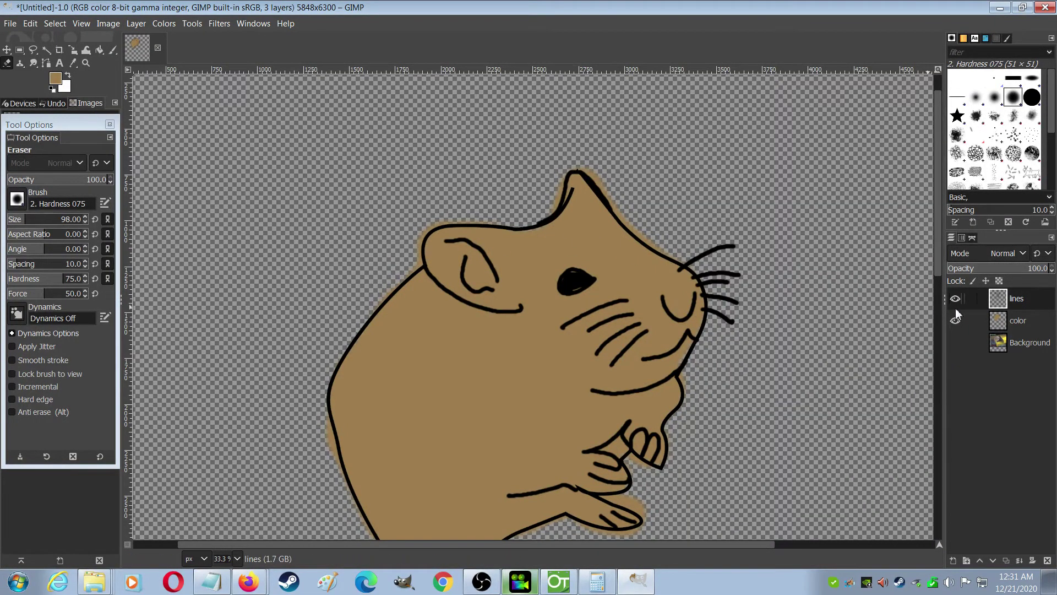
left_click(1000, 320)
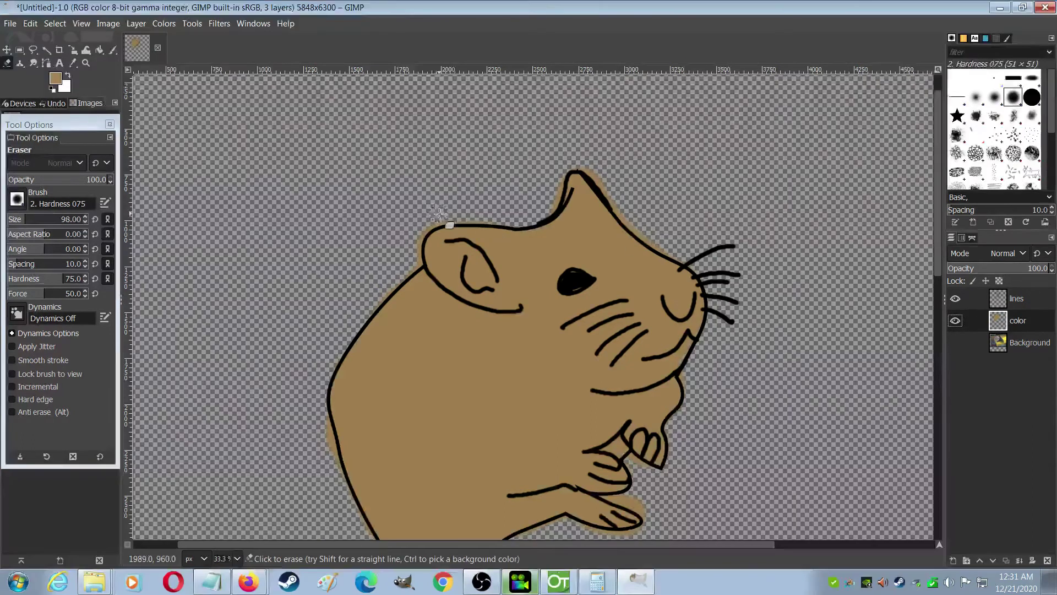
mouse_move(417, 236)
left_mouse_down()
mouse_move(370, 303)
mouse_move(415, 265)
mouse_move(416, 239)
mouse_move(443, 219)
mouse_move(535, 215)
mouse_move(571, 166)
mouse_move(595, 174)
mouse_move(631, 215)
mouse_move(619, 177)
mouse_move(608, 203)
mouse_move(634, 223)
mouse_move(613, 193)
mouse_move(631, 223)
mouse_move(713, 285)
mouse_move(713, 337)
mouse_move(683, 368)
mouse_move(683, 326)
mouse_move(709, 273)
mouse_move(687, 260)
mouse_move(675, 344)
left_mouse_up()
scroll(683, 369, "down", 3)
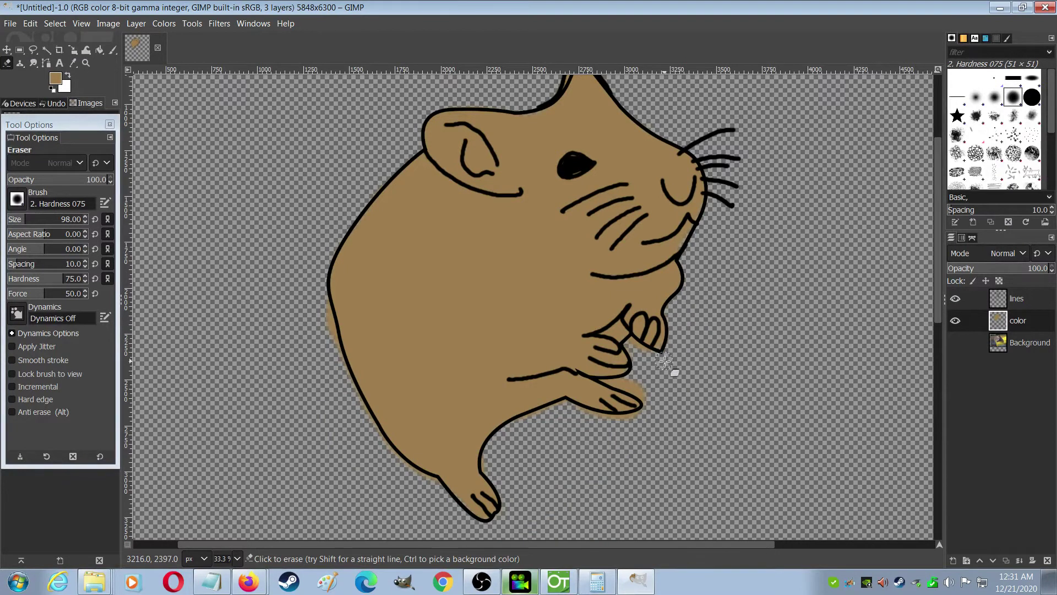
mouse_move(665, 362)
left_mouse_down()
mouse_move(637, 349)
mouse_move(643, 359)
left_mouse_up()
mouse_move(616, 397)
left_mouse_down()
mouse_move(633, 379)
mouse_move(619, 385)
mouse_move(646, 402)
mouse_move(646, 427)
mouse_move(550, 412)
mouse_move(504, 444)
mouse_move(497, 469)
left_mouse_up()
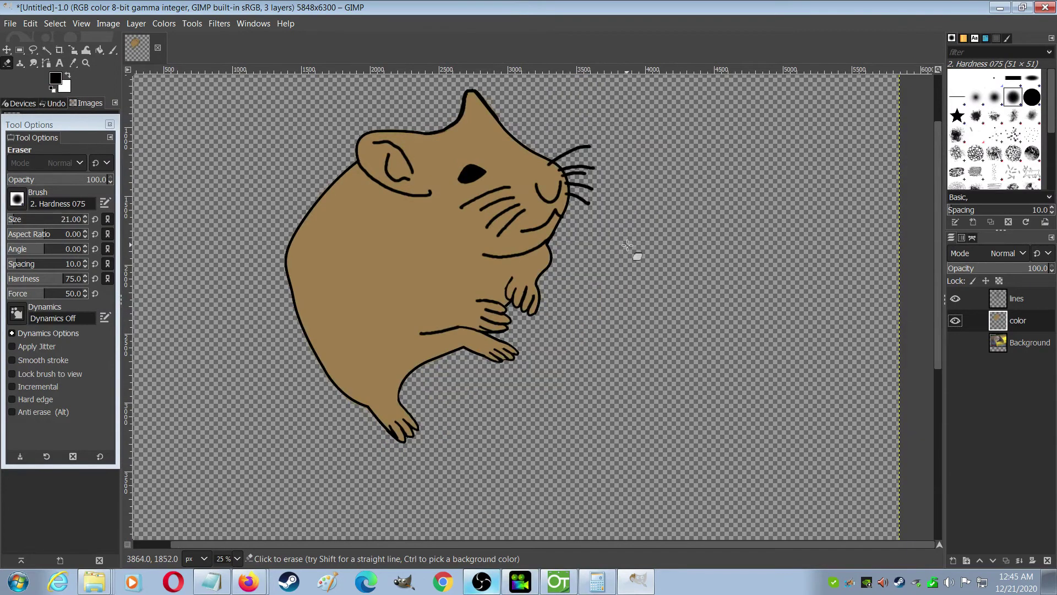
Switch to the Airbrush and set the foreground colour to dark brown 55442c.
key("a")
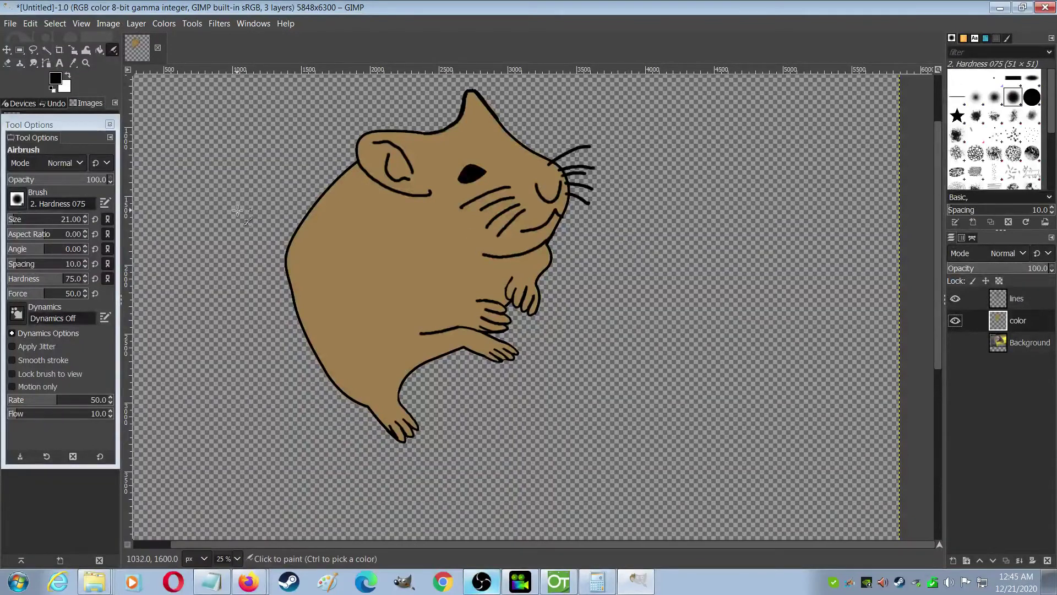
left_click(14, 219)
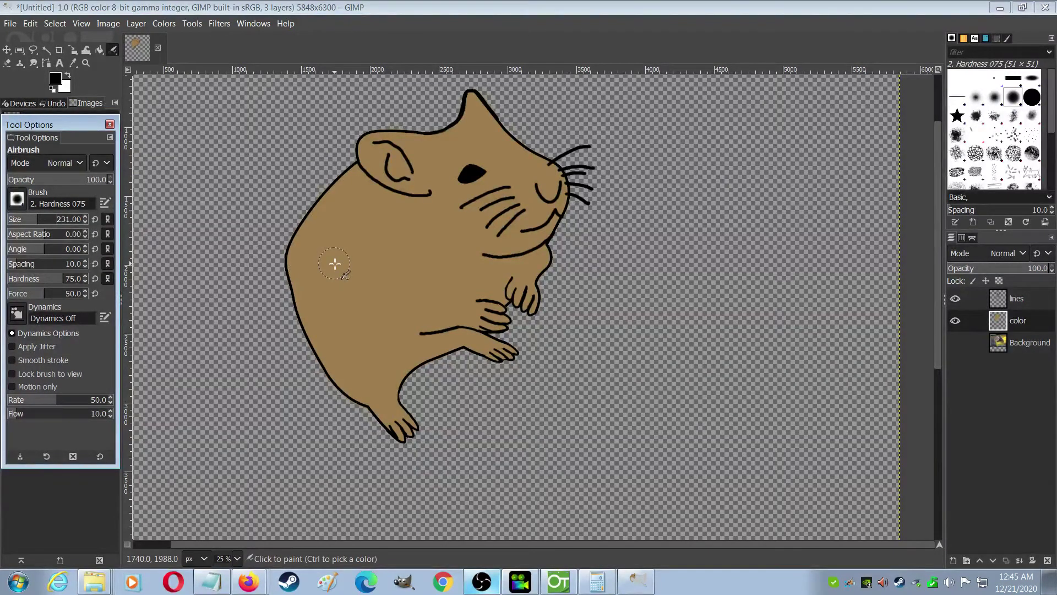
left_click(55, 79)
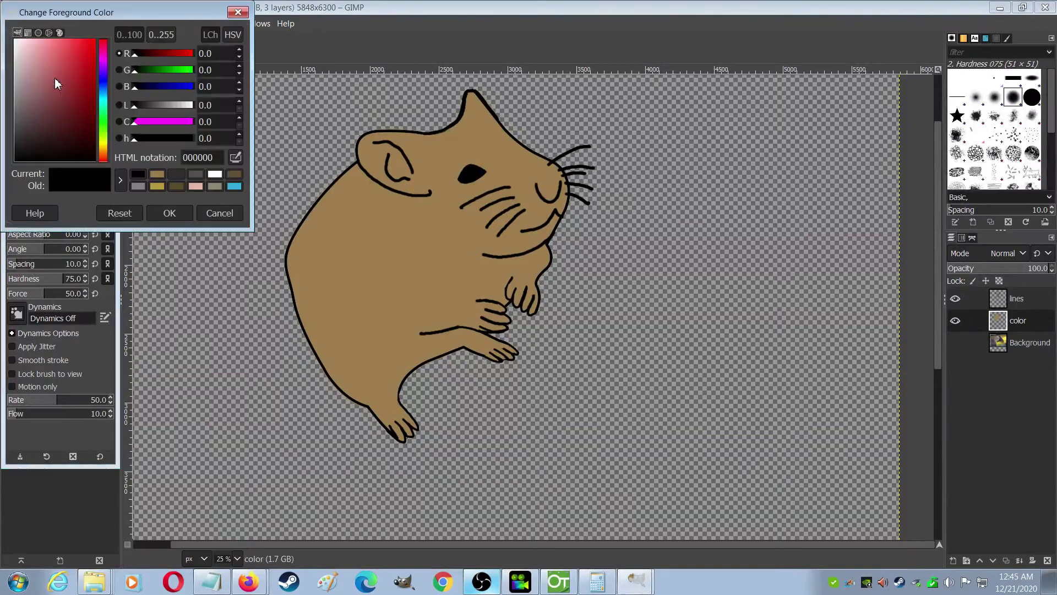
left_click(157, 174)
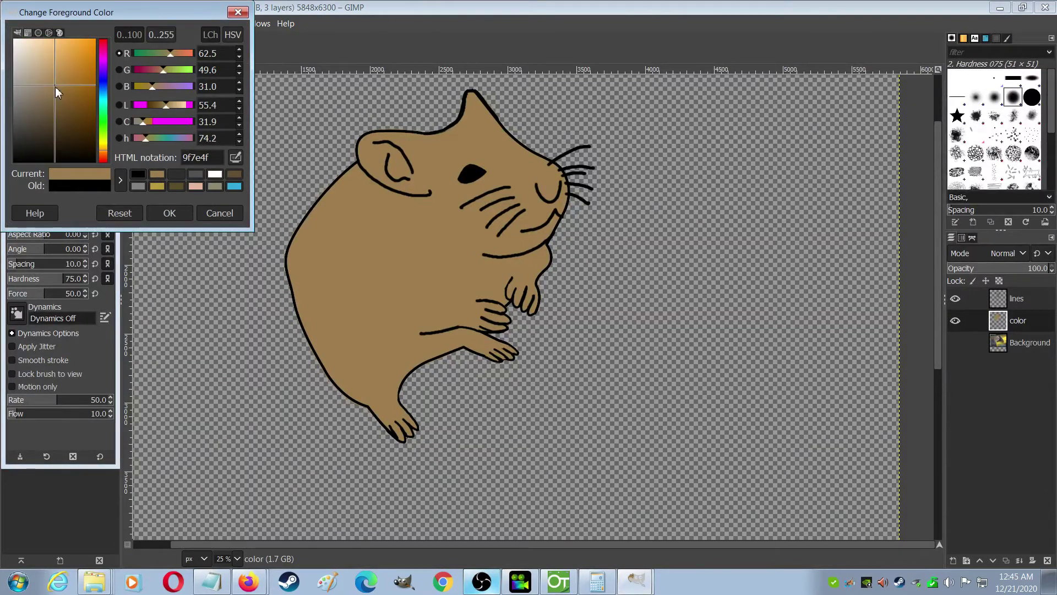
left_click_drag(56, 87, 53, 120)
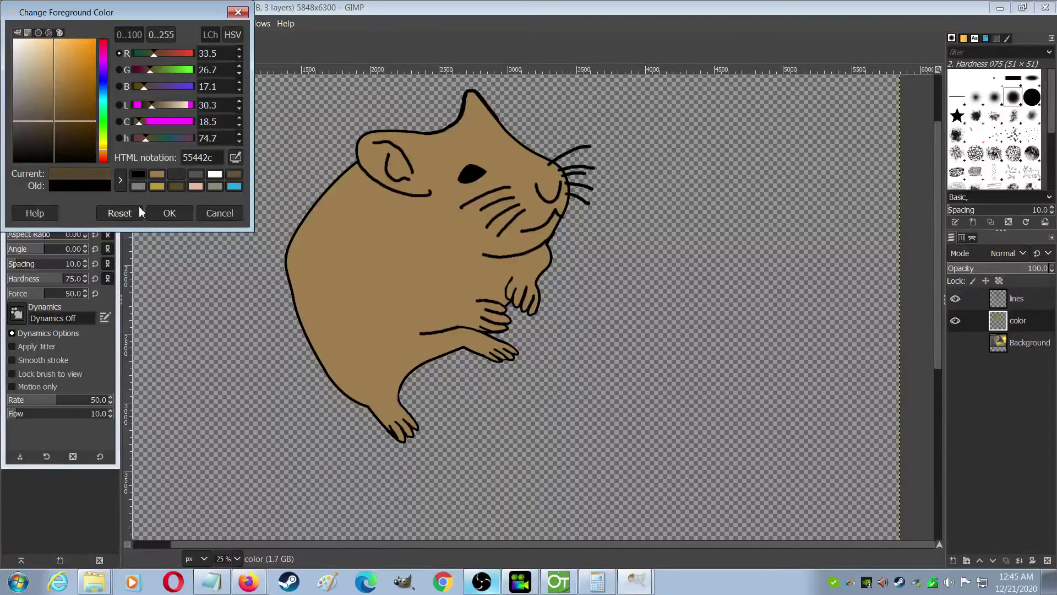
left_click(166, 213)
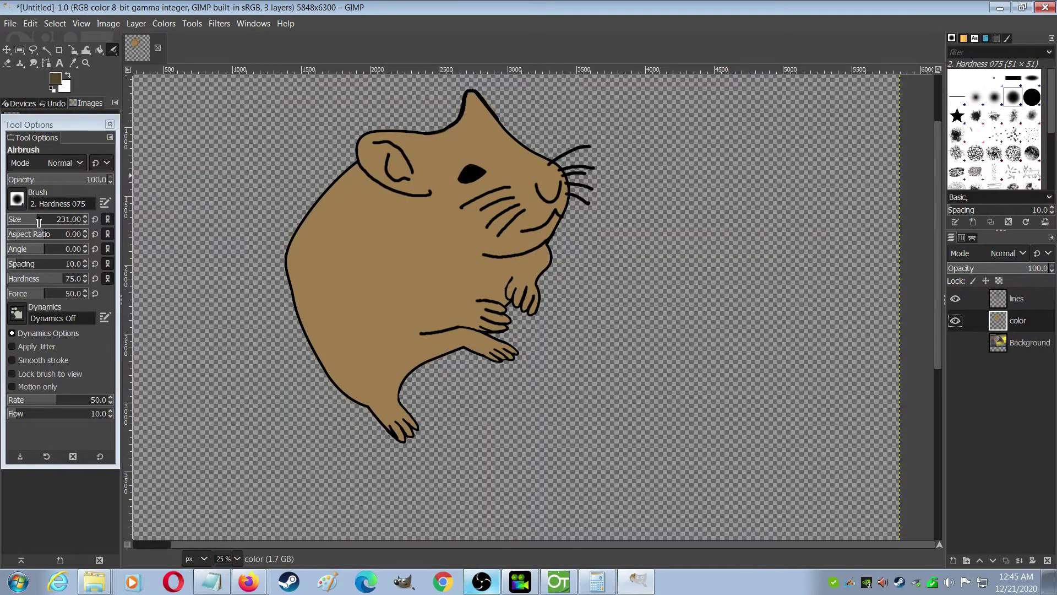
Enlarge the airbrush and shade the hamster's back, head, cheek and belly dark brown.
left_click_drag(38, 222, 42, 222)
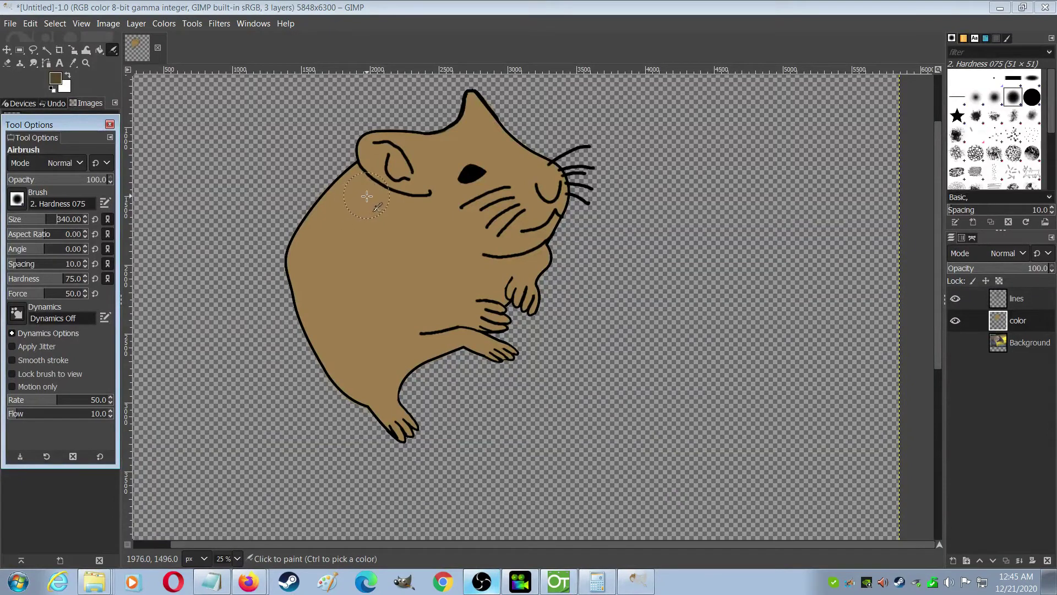
left_click(343, 205)
mouse_move(343, 206)
left_mouse_down()
mouse_move(370, 177)
mouse_move(334, 232)
mouse_move(354, 188)
mouse_move(327, 217)
mouse_move(302, 268)
mouse_move(308, 283)
mouse_move(305, 248)
mouse_move(304, 284)
mouse_move(350, 374)
mouse_move(329, 337)
mouse_move(331, 354)
mouse_move(376, 398)
mouse_move(412, 353)
mouse_move(453, 332)
mouse_move(422, 327)
mouse_move(458, 322)
mouse_move(431, 305)
mouse_move(483, 302)
mouse_move(469, 288)
mouse_move(495, 291)
mouse_move(525, 244)
mouse_move(472, 236)
left_mouse_up()
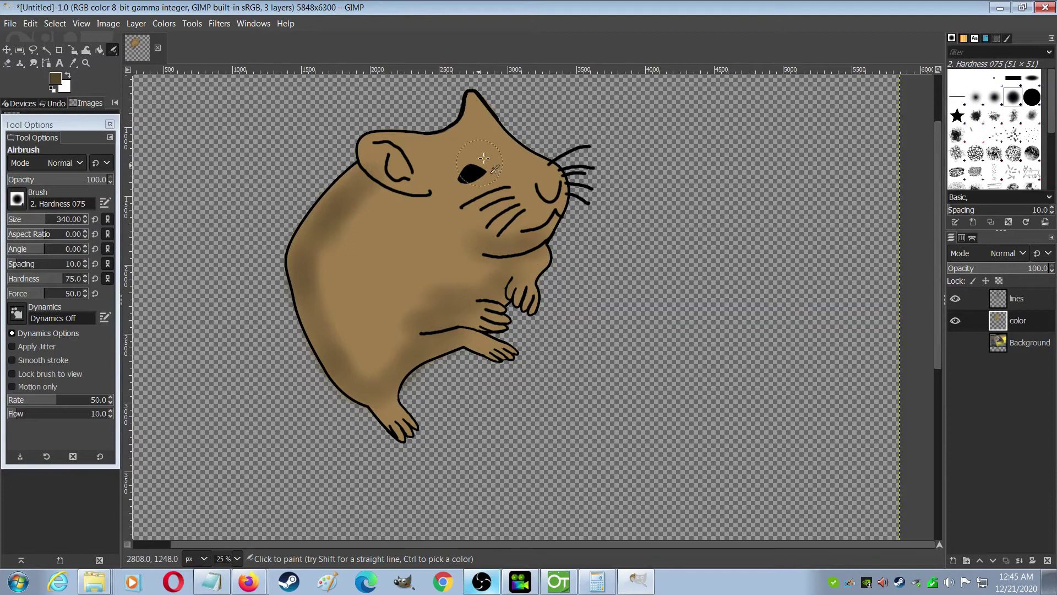
mouse_move(420, 147)
left_mouse_down()
mouse_move(373, 149)
mouse_move(365, 161)
mouse_move(435, 194)
mouse_move(422, 147)
mouse_move(466, 130)
mouse_move(475, 104)
mouse_move(523, 166)
mouse_move(504, 154)
mouse_move(545, 183)
mouse_move(536, 206)
mouse_move(550, 192)
mouse_move(524, 243)
mouse_move(469, 249)
mouse_move(489, 239)
mouse_move(430, 236)
mouse_move(402, 216)
mouse_move(407, 258)
left_mouse_up()
mouse_move(381, 208)
left_mouse_down()
mouse_move(328, 258)
mouse_move(353, 252)
mouse_move(387, 266)
left_mouse_up()
mouse_move(352, 342)
left_mouse_down()
mouse_move(417, 261)
mouse_move(381, 328)
mouse_move(406, 315)
left_mouse_up()
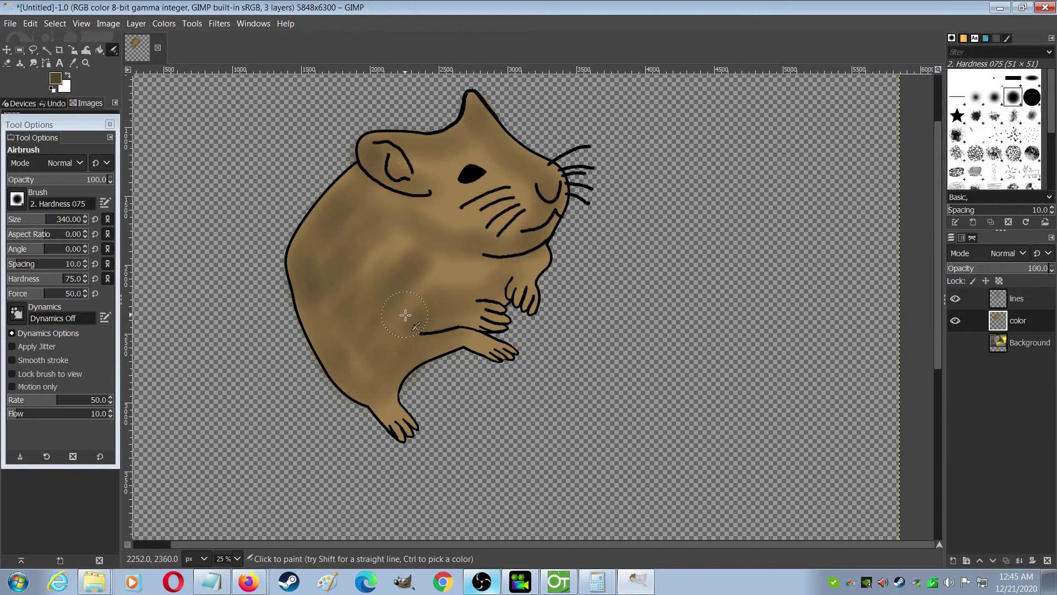
scroll(467, 240, "down", 1, "ctrl")
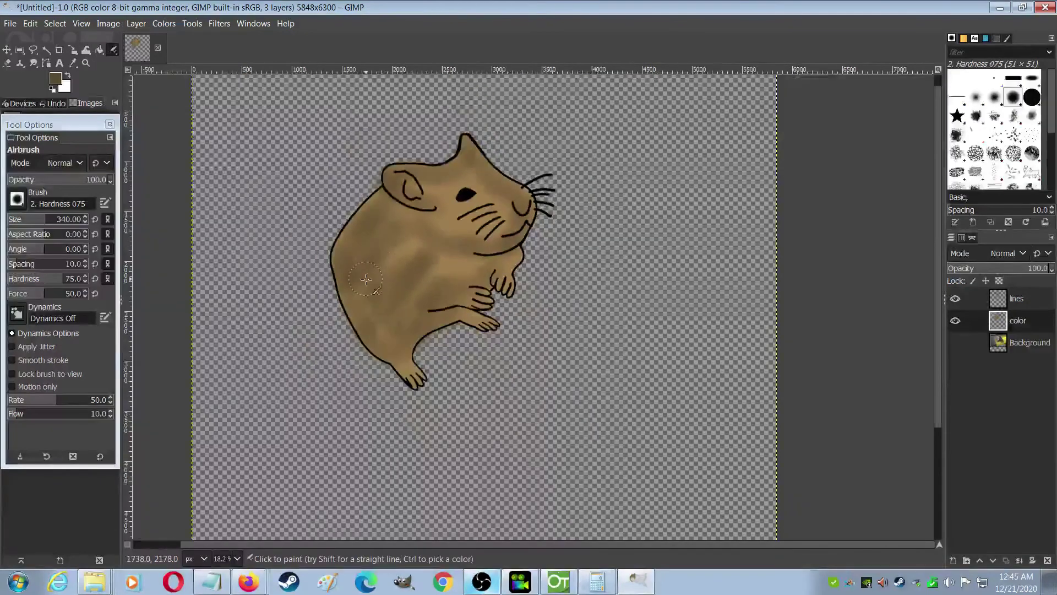
mouse_move(380, 266)
left_mouse_down()
mouse_move(417, 244)
mouse_move(386, 284)
mouse_move(469, 264)
mouse_move(449, 275)
mouse_move(426, 265)
mouse_move(460, 259)
mouse_move(422, 285)
mouse_move(439, 302)
mouse_move(408, 303)
mouse_move(427, 287)
mouse_move(380, 343)
mouse_move(391, 349)
mouse_move(340, 283)
left_mouse_up()
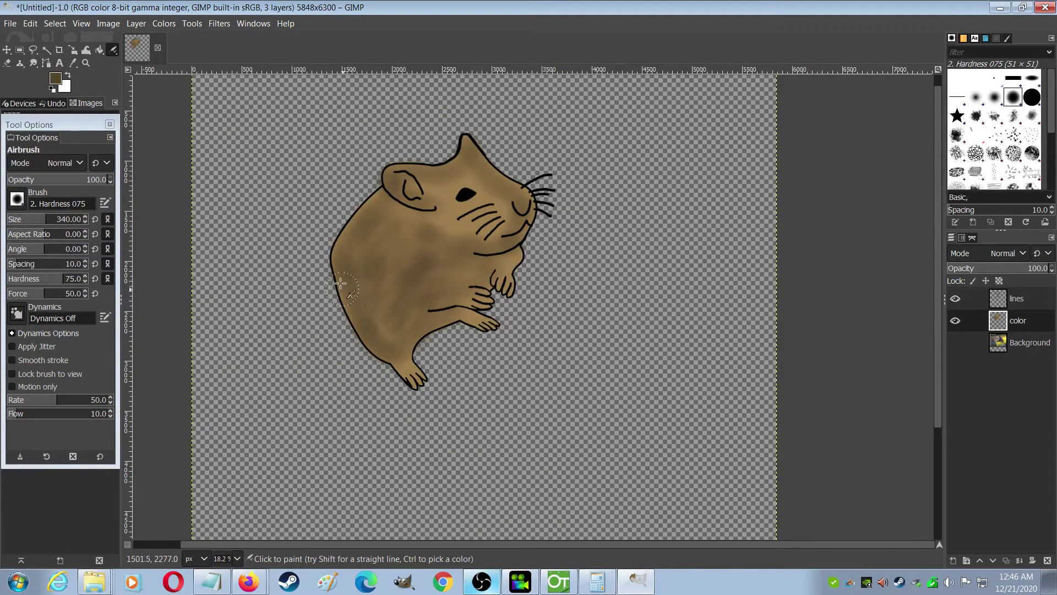
mouse_move(393, 345)
left_mouse_down()
mouse_move(349, 282)
mouse_move(364, 328)
mouse_move(336, 264)
mouse_move(399, 239)
mouse_move(402, 219)
mouse_move(436, 216)
mouse_move(395, 207)
mouse_move(428, 196)
mouse_move(490, 228)
mouse_move(457, 182)
mouse_move(524, 230)
mouse_move(475, 220)
mouse_move(480, 204)
mouse_move(513, 218)
mouse_move(464, 172)
left_mouse_up()
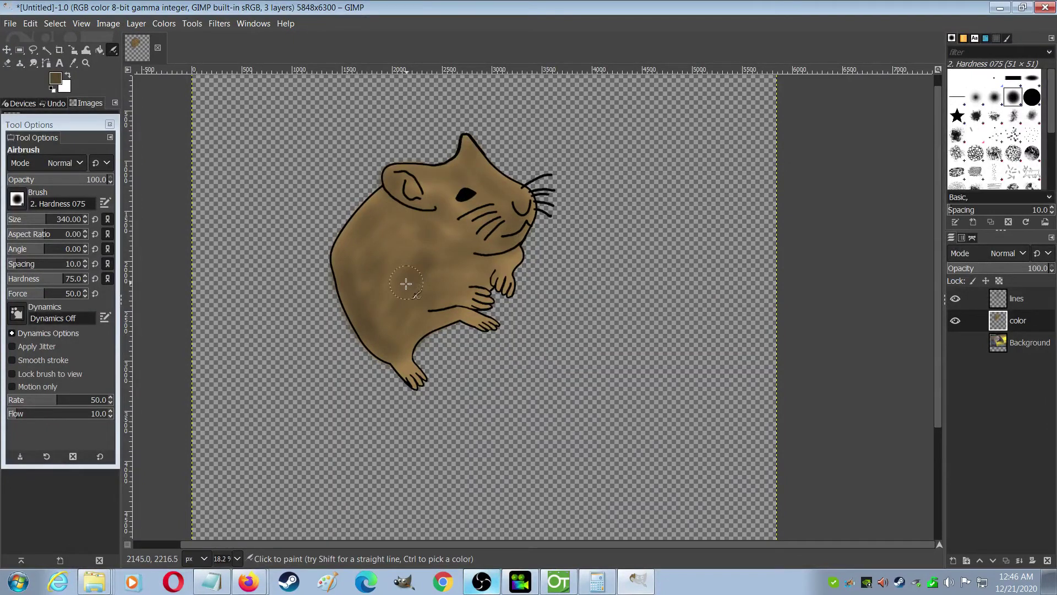
left_click_drag(406, 284, 383, 298)
Set the foreground colour to light pink e5b59b.
left_click(57, 79)
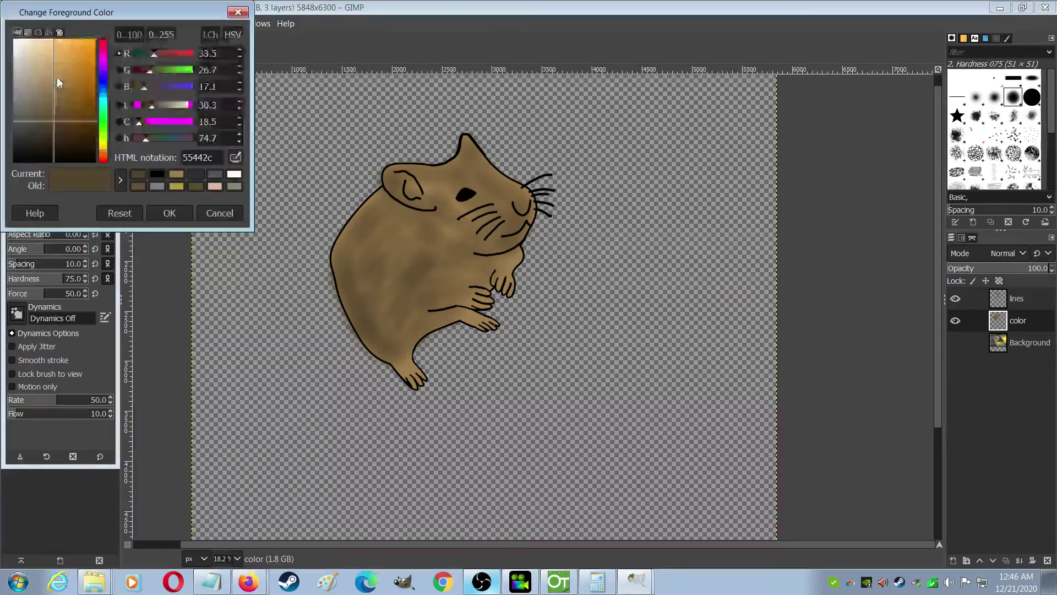
left_click(213, 186)
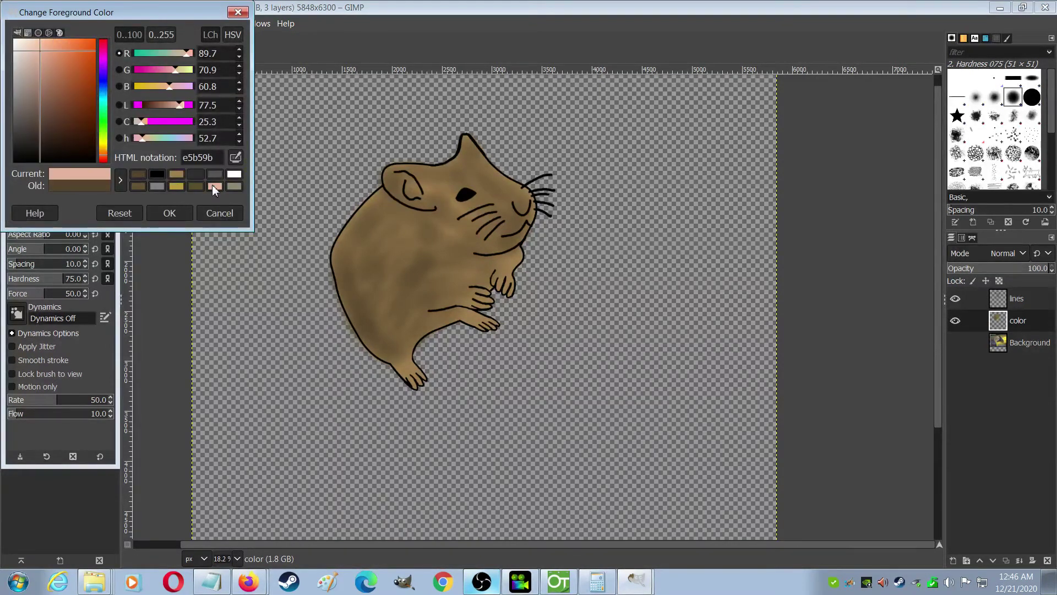
left_click(169, 213)
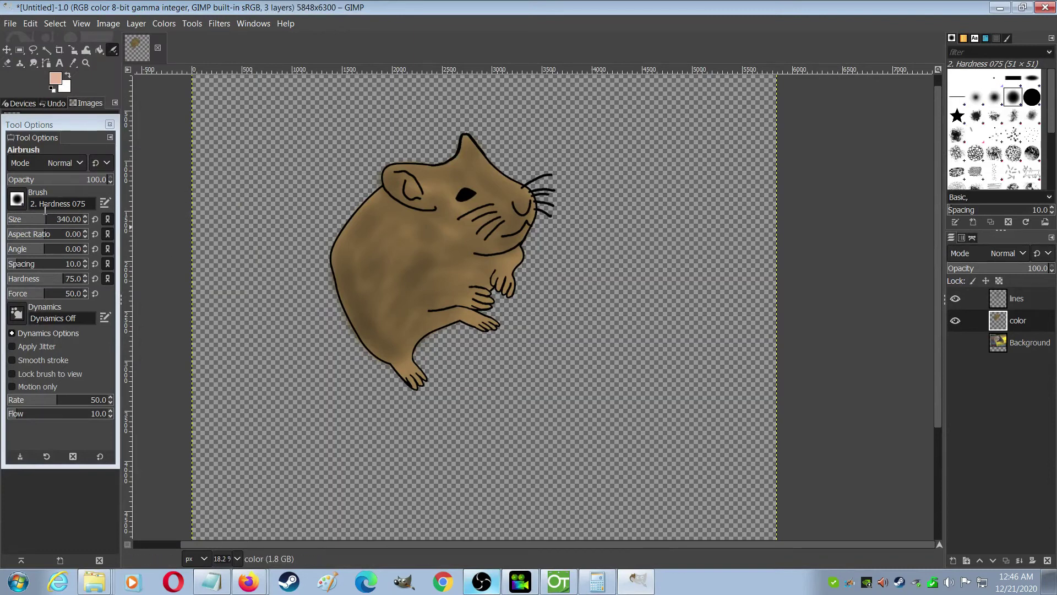
Airbrush pale pink onto the upper paw, the lower paw's fingers and the foot's toes.
left_click_drag(48, 221, 46, 221)
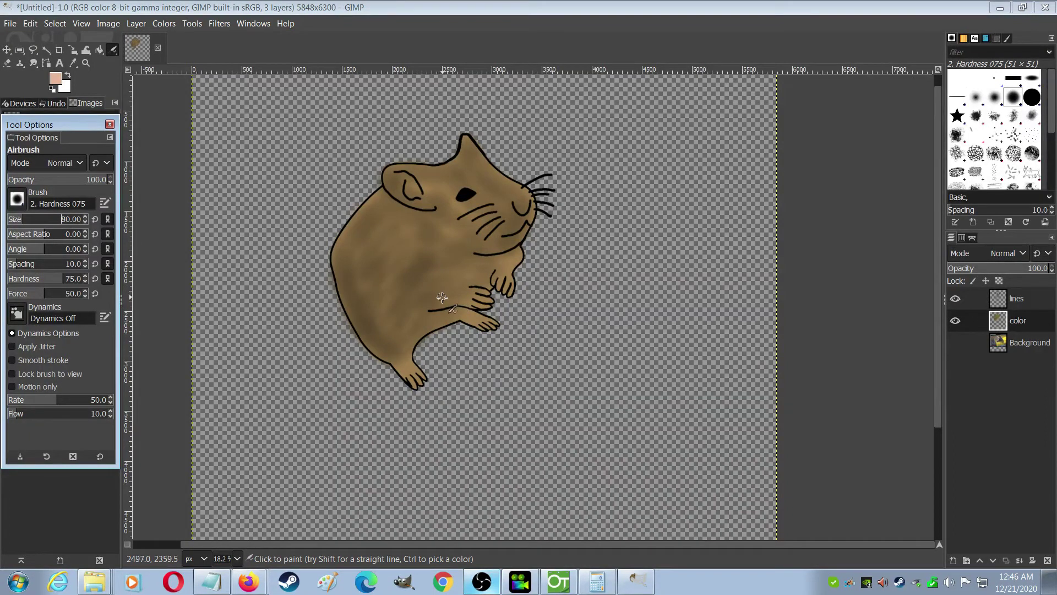
scroll(438, 299, "up", 3)
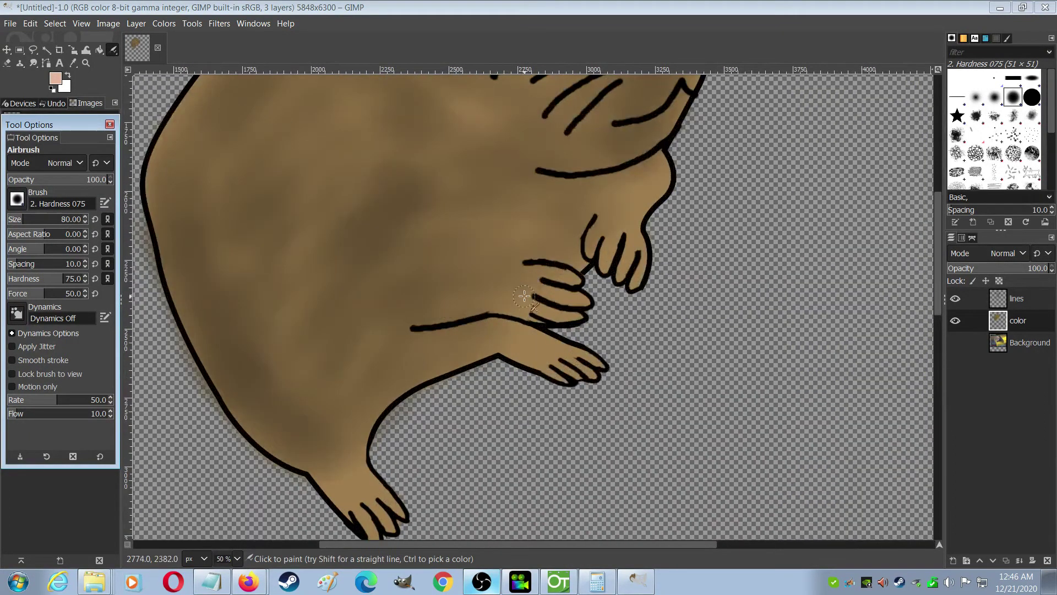
mouse_move(535, 278)
left_mouse_down()
mouse_move(572, 281)
mouse_move(556, 280)
mouse_move(565, 293)
mouse_move(547, 289)
mouse_move(578, 302)
mouse_move(543, 285)
mouse_move(576, 315)
mouse_move(556, 318)
mouse_move(533, 294)
mouse_move(545, 314)
mouse_move(539, 289)
mouse_move(544, 312)
mouse_move(526, 306)
mouse_move(543, 319)
mouse_move(549, 281)
mouse_move(600, 226)
mouse_move(606, 257)
mouse_move(613, 239)
mouse_move(615, 258)
mouse_move(633, 248)
mouse_move(625, 274)
mouse_move(641, 265)
mouse_move(635, 281)
mouse_move(628, 240)
mouse_move(638, 274)
mouse_move(640, 244)
mouse_move(639, 255)
mouse_move(597, 229)
left_mouse_up()
mouse_move(537, 361)
left_mouse_down()
mouse_move(569, 379)
mouse_move(548, 355)
mouse_move(581, 373)
mouse_move(591, 372)
mouse_move(574, 356)
mouse_move(594, 362)
mouse_move(529, 346)
left_mouse_up()
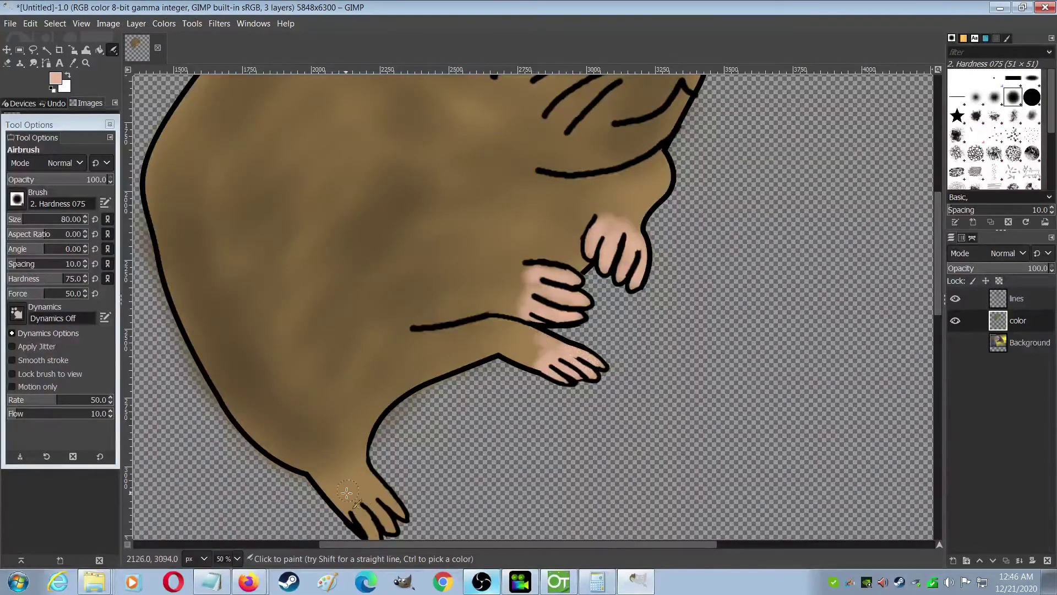
scroll(347, 491, "down", 3)
mouse_move(338, 388)
left_mouse_down()
mouse_move(372, 419)
mouse_move(353, 370)
mouse_move(393, 416)
mouse_move(382, 375)
mouse_move(396, 393)
mouse_move(361, 354)
mouse_move(402, 402)
mouse_move(376, 384)
mouse_move(386, 413)
mouse_move(368, 407)
mouse_move(375, 422)
mouse_move(339, 357)
left_mouse_up()
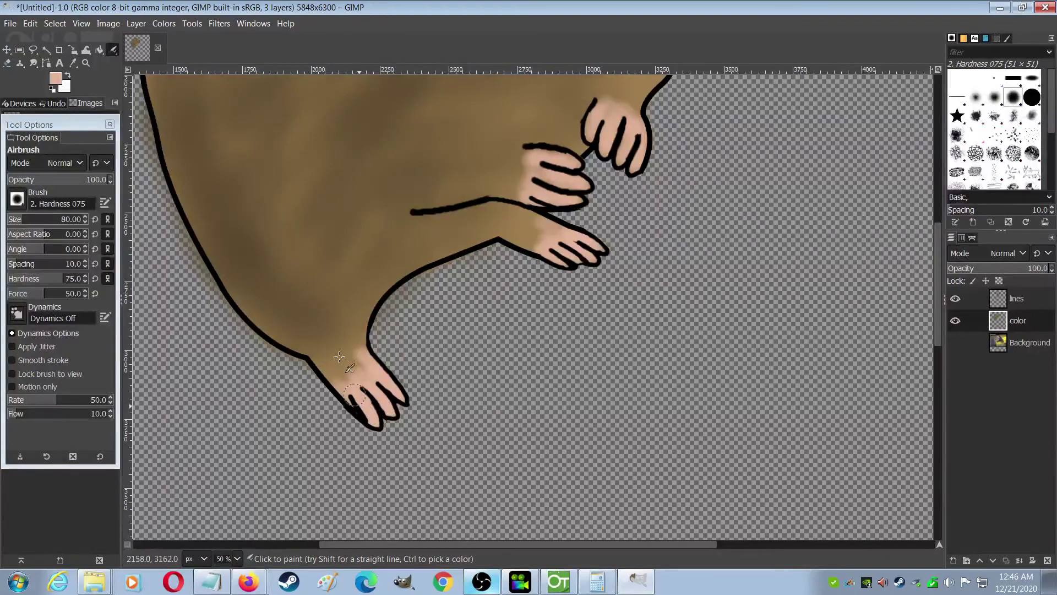
scroll(433, 265, "up", 5)
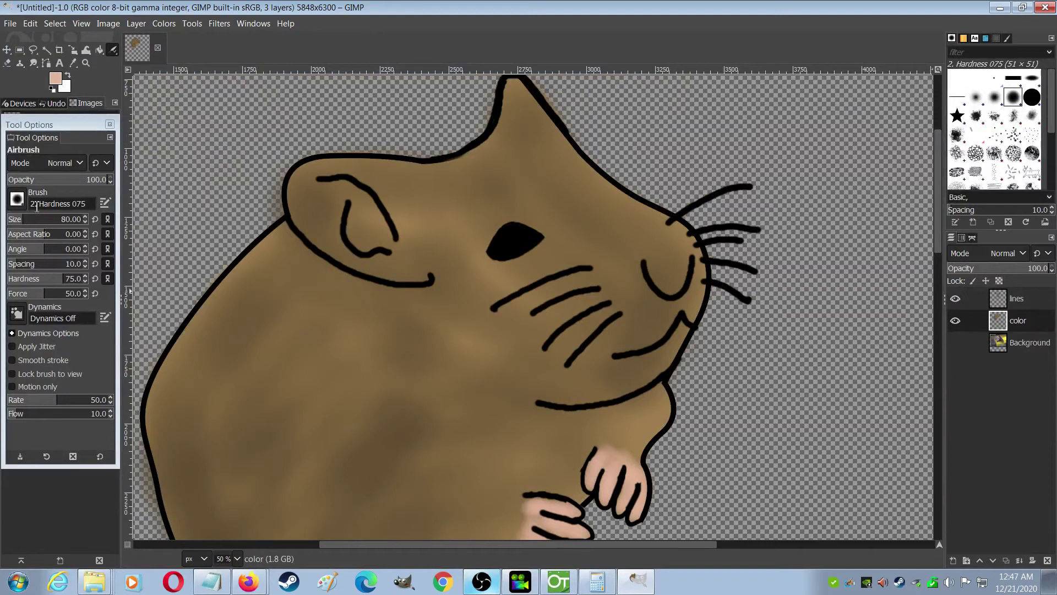
Enlarge the airbrush and blush the inner ear and the cheek beside the snout pink.
left_click_drag(23, 220, 37, 221)
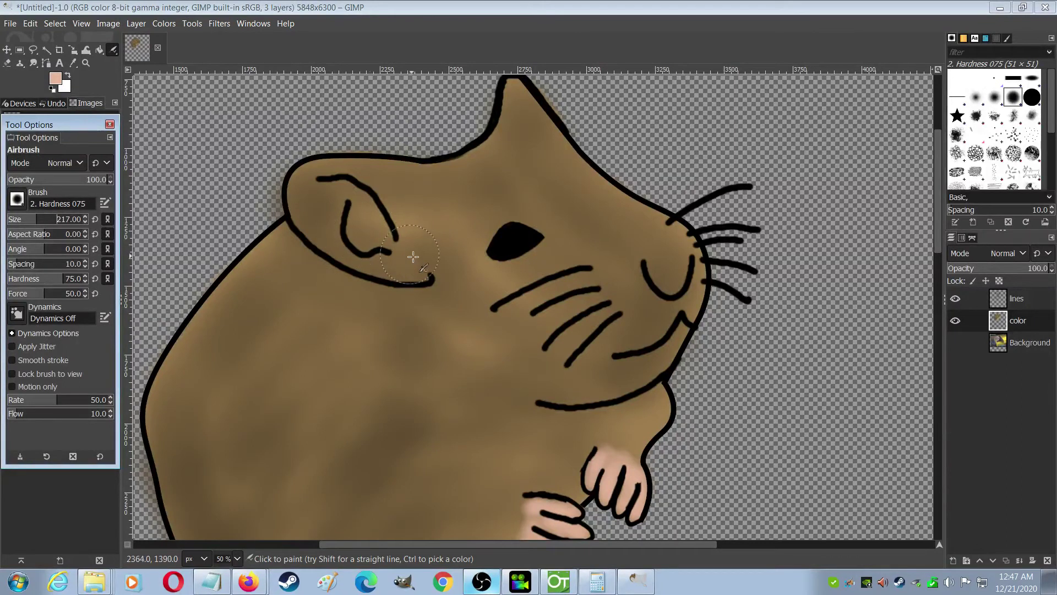
mouse_move(410, 258)
left_mouse_down()
mouse_move(367, 245)
mouse_move(331, 204)
mouse_move(396, 240)
mouse_move(334, 186)
mouse_move(320, 197)
mouse_move(309, 187)
mouse_move(328, 235)
left_mouse_up()
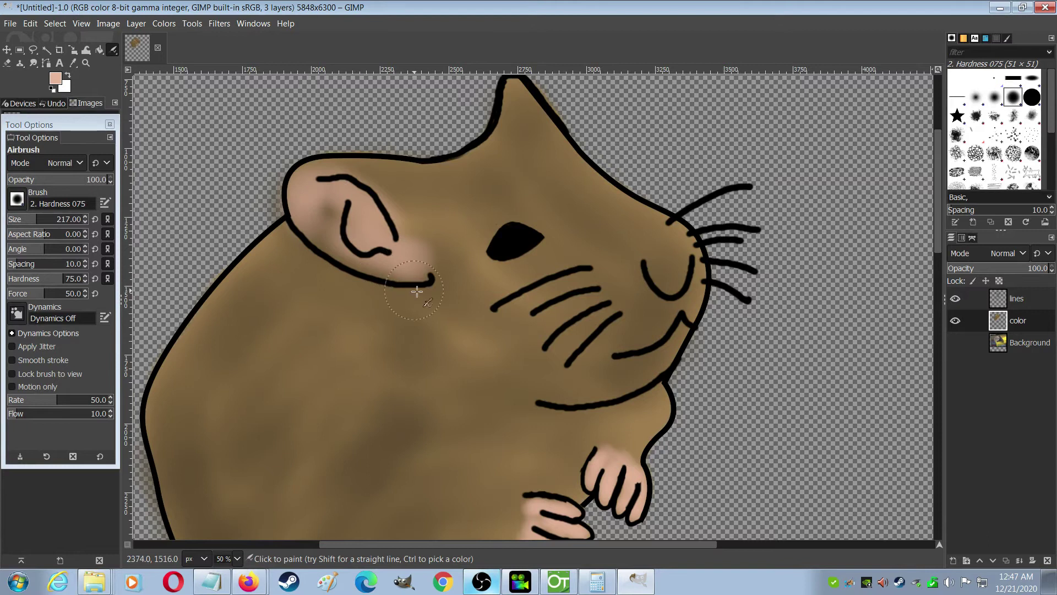
left_click_drag(658, 272, 665, 266)
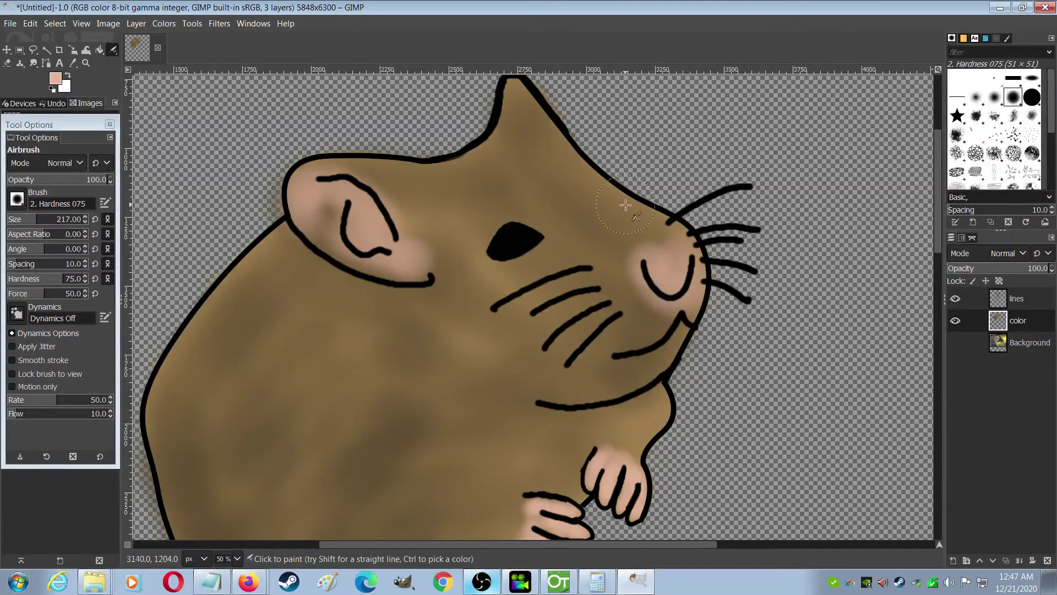
scroll(609, 256, "down", 3)
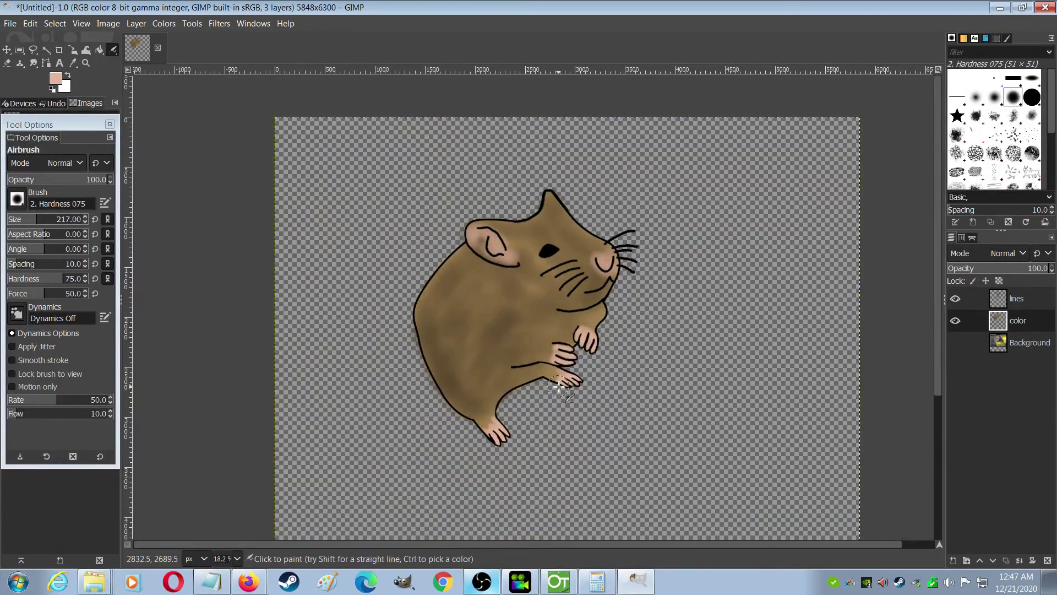
scroll(559, 387, "up", 1)
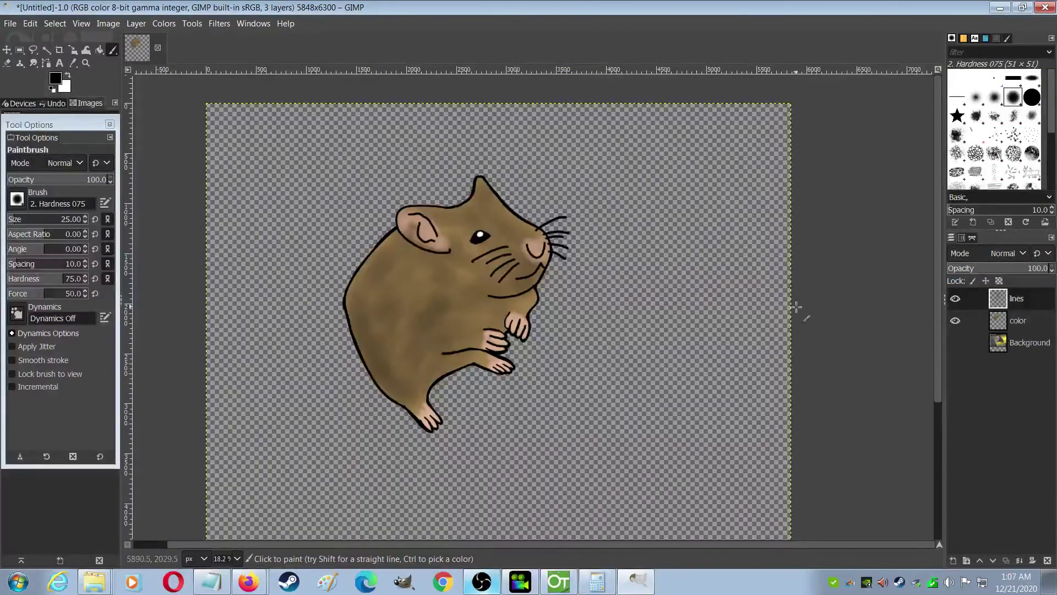
Copy the visible hamster, outline and colour, and paste-anchor it onto the color layer.
left_click(20, 51)
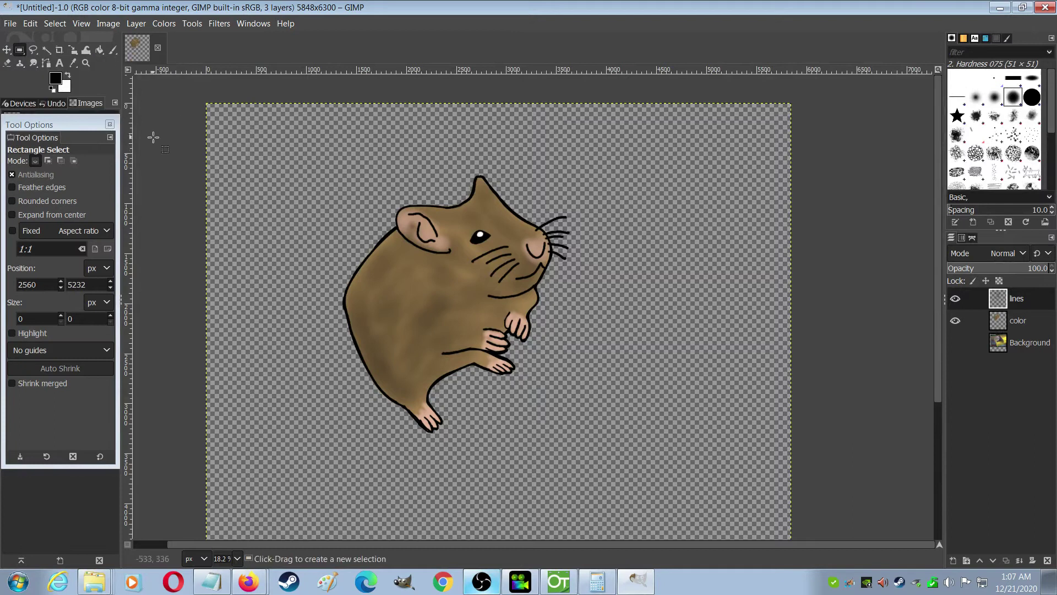
left_click_drag(292, 142, 614, 456)
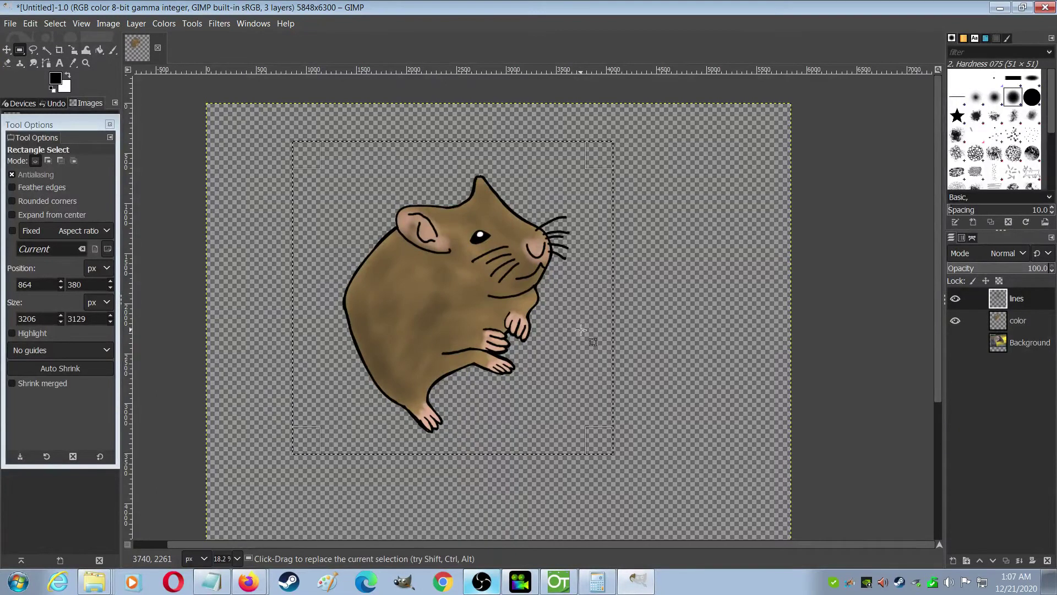
key("ctrl")
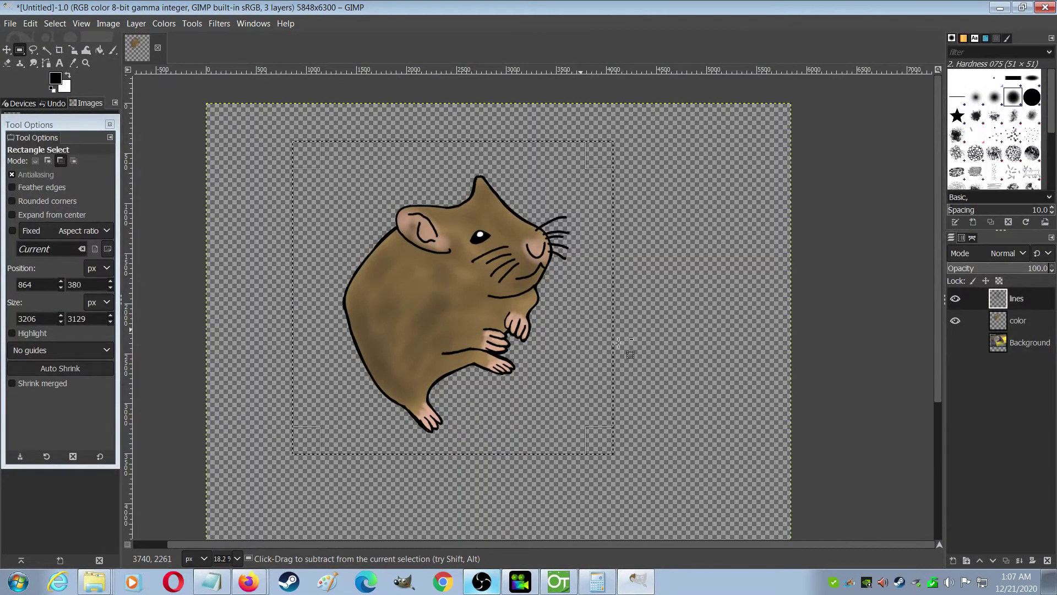
key("ctrl+c")
left_click(1001, 325)
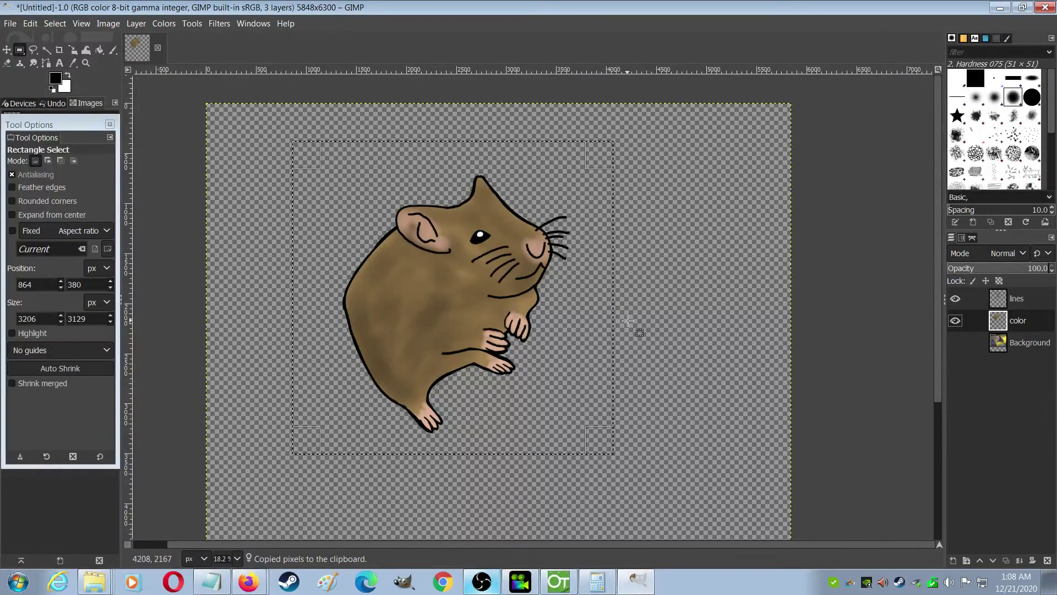
key("ctrl+v")
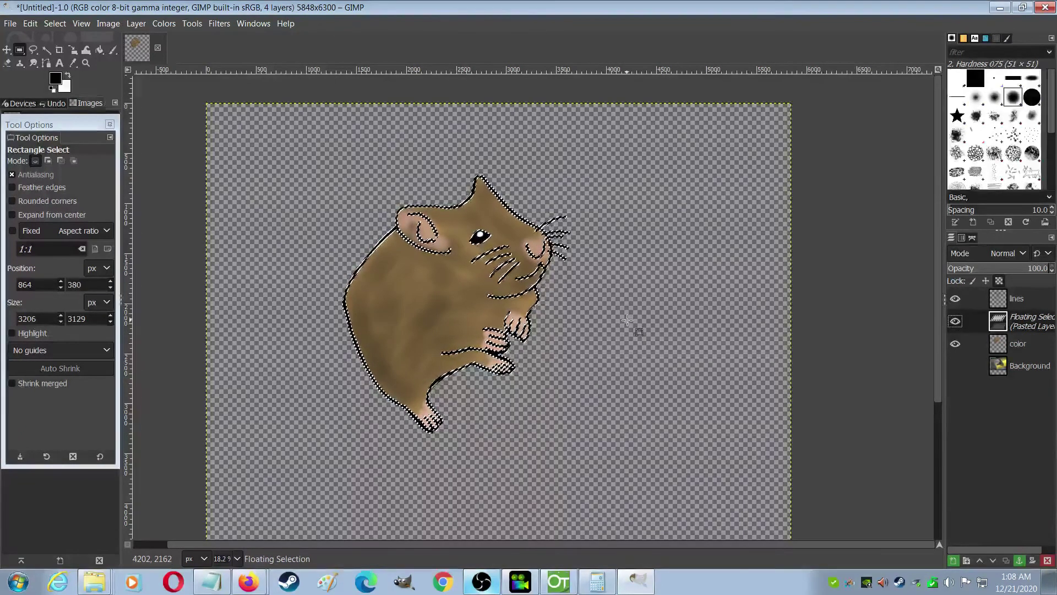
left_click(628, 320)
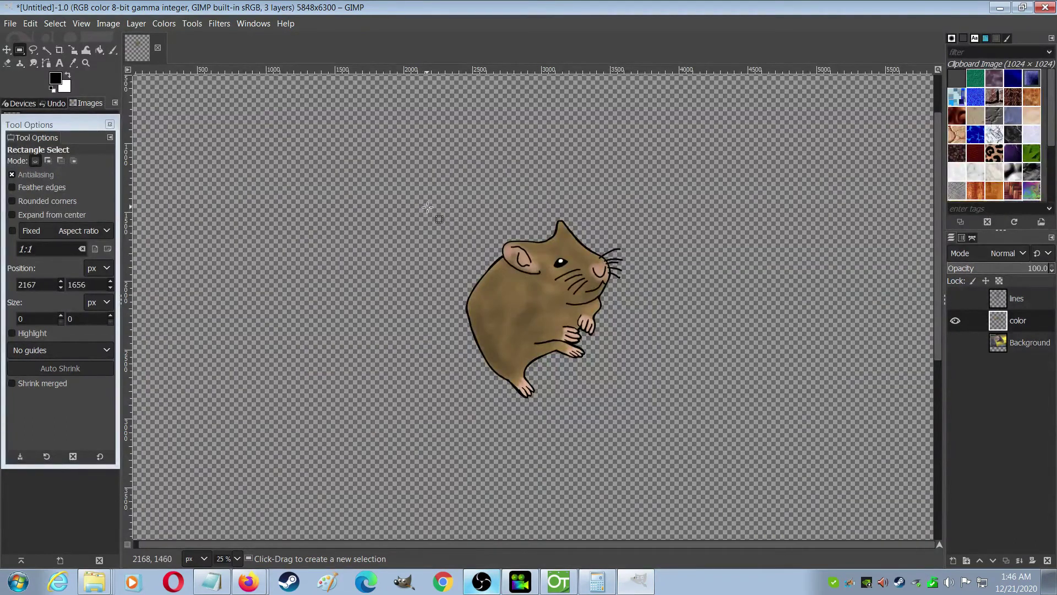
Paste a copy of the hamster to the right of the original and mirror it horizontally.
left_click_drag(428, 204, 640, 411)
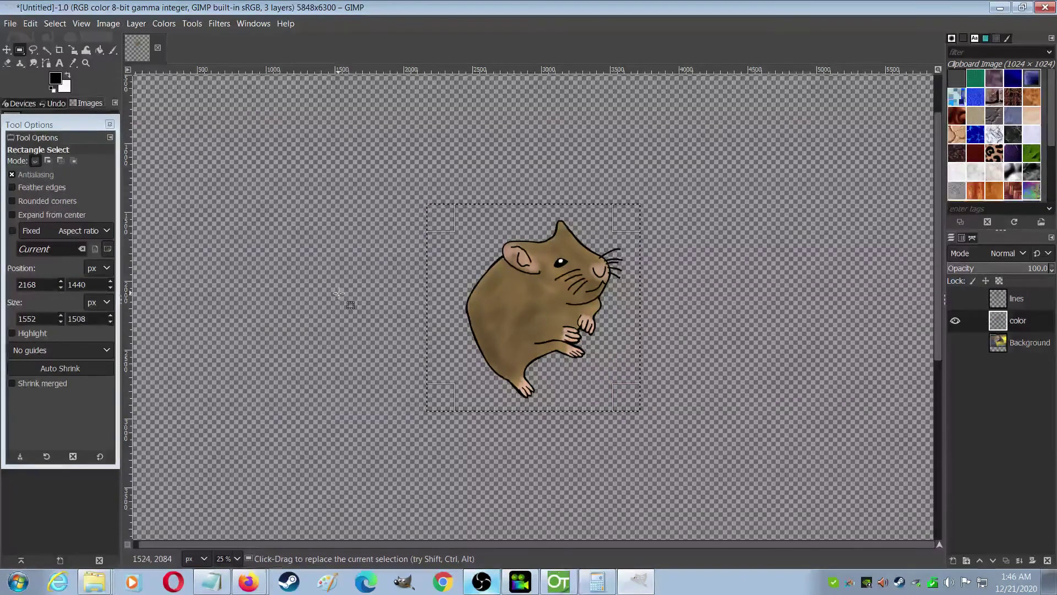
key("ctrl")
key("ctrl+c")
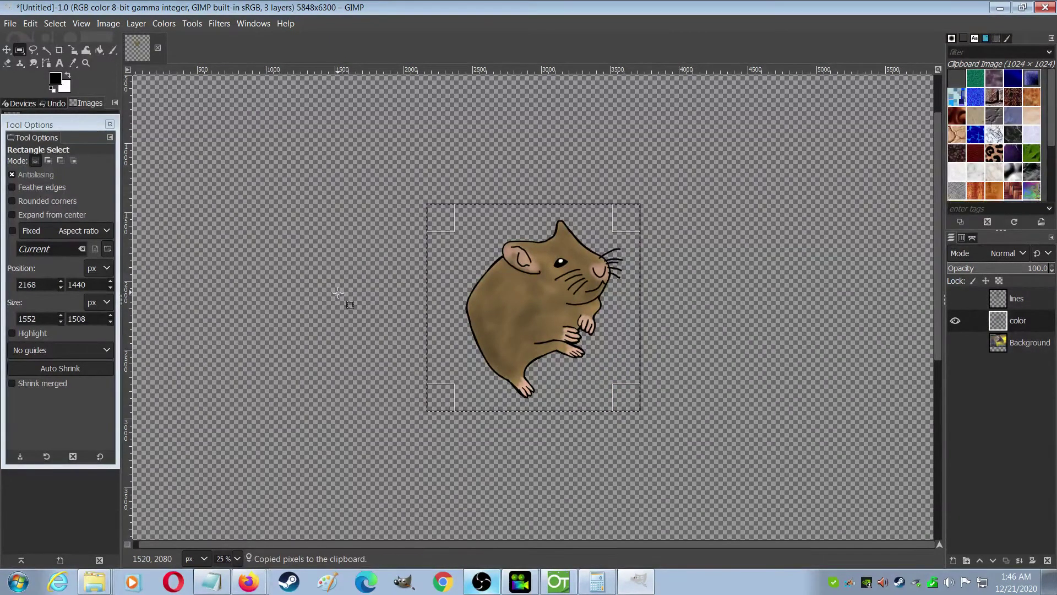
key("ctrl+v")
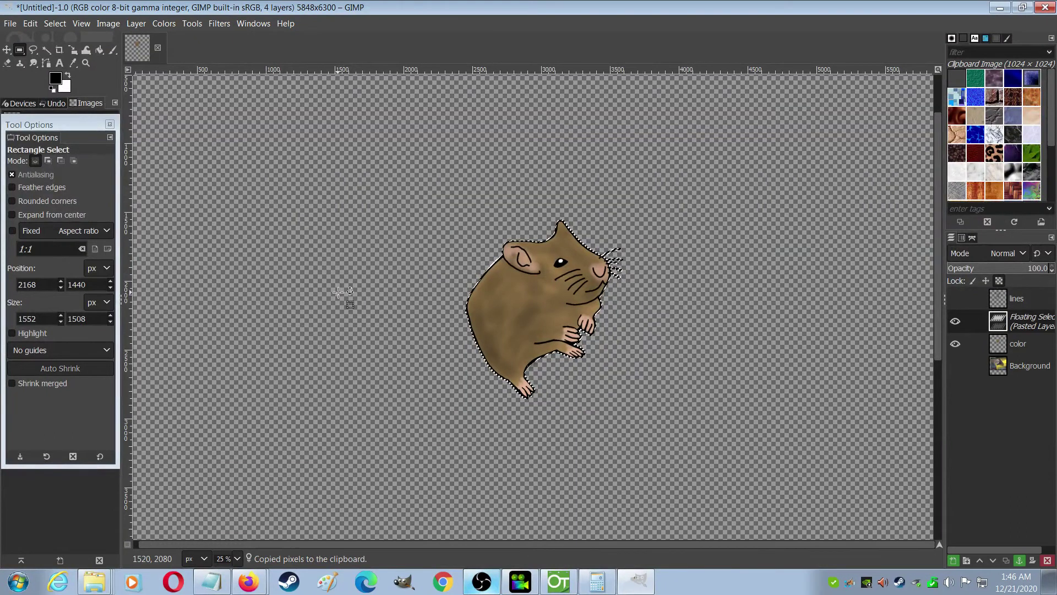
left_click_drag(533, 294, 665, 317)
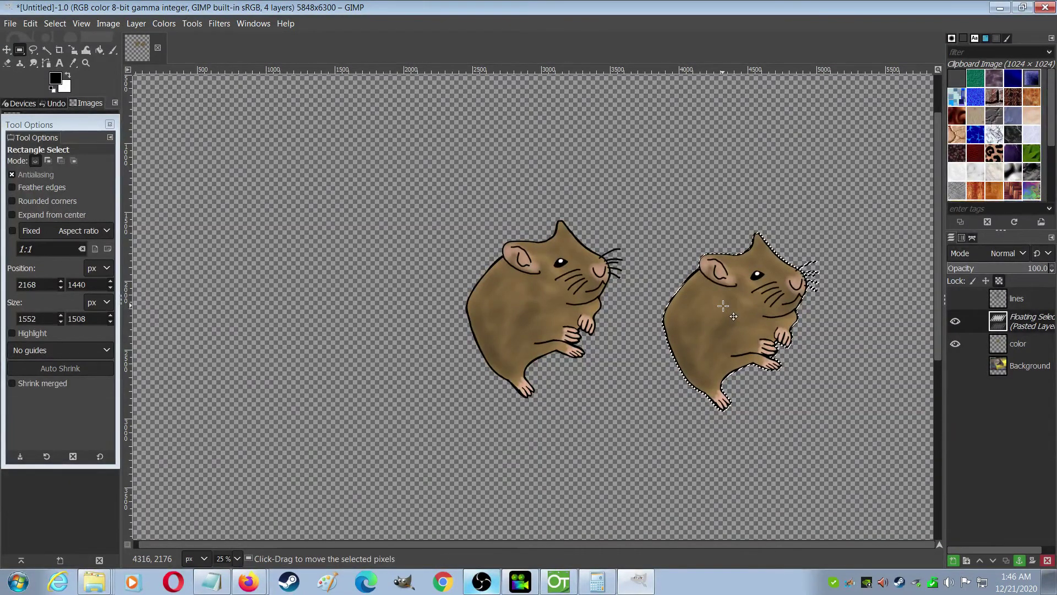
key("shift+f")
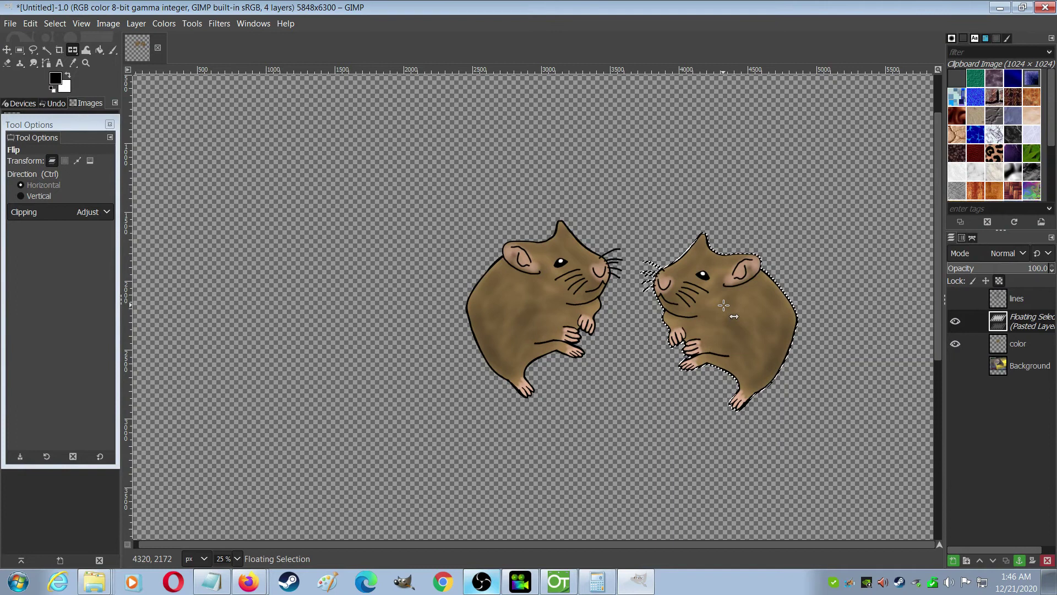
Scale the copy to 1208×1174, rotate it -35.54°, and anchor it onto the color layer.
key("shift+s")
left_click(725, 306)
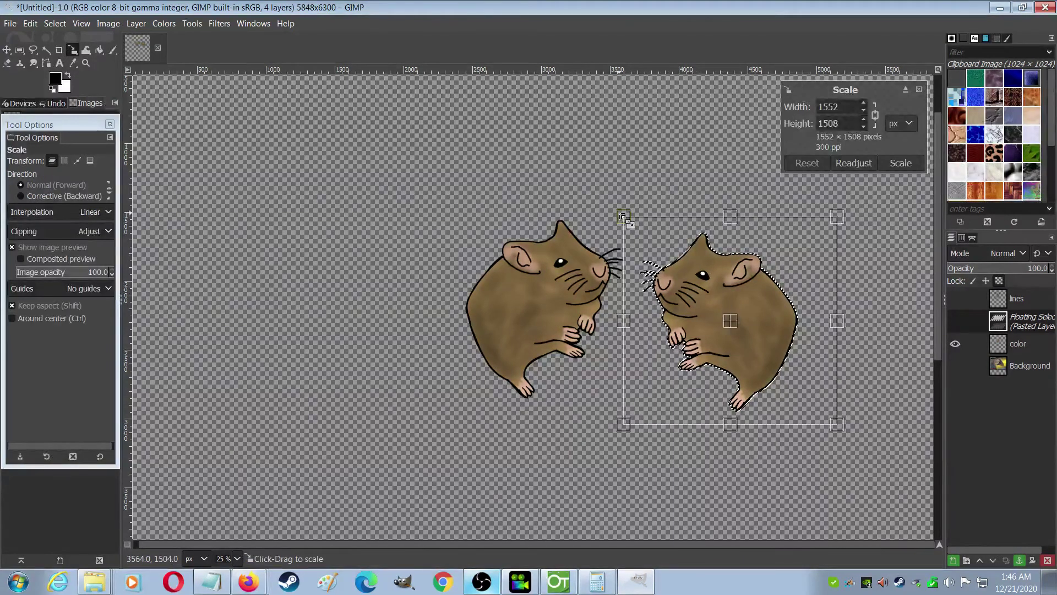
left_click_drag(623, 216, 660, 270)
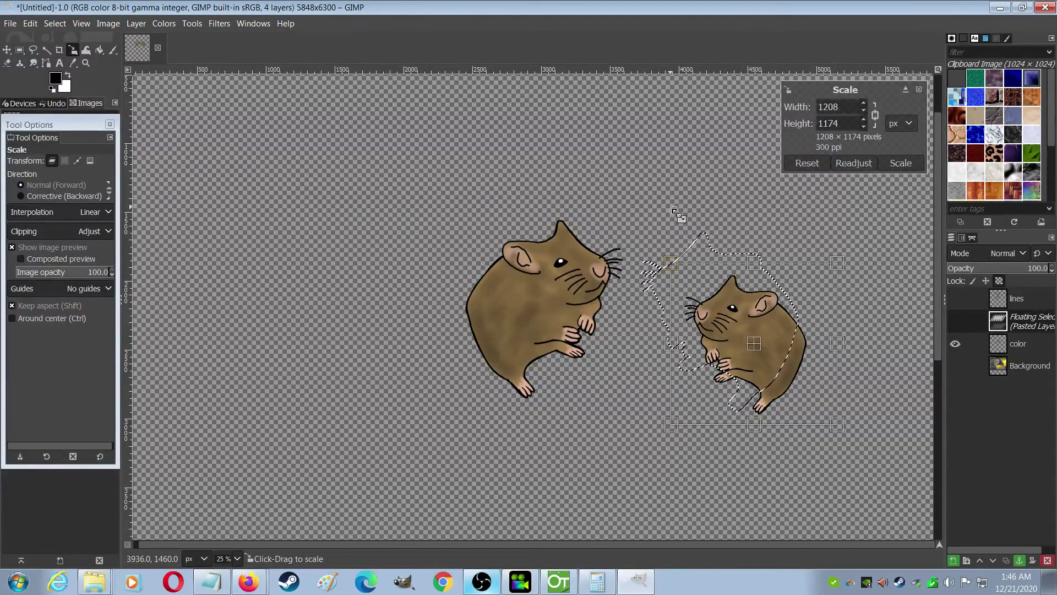
key("shift+r")
left_click(720, 306)
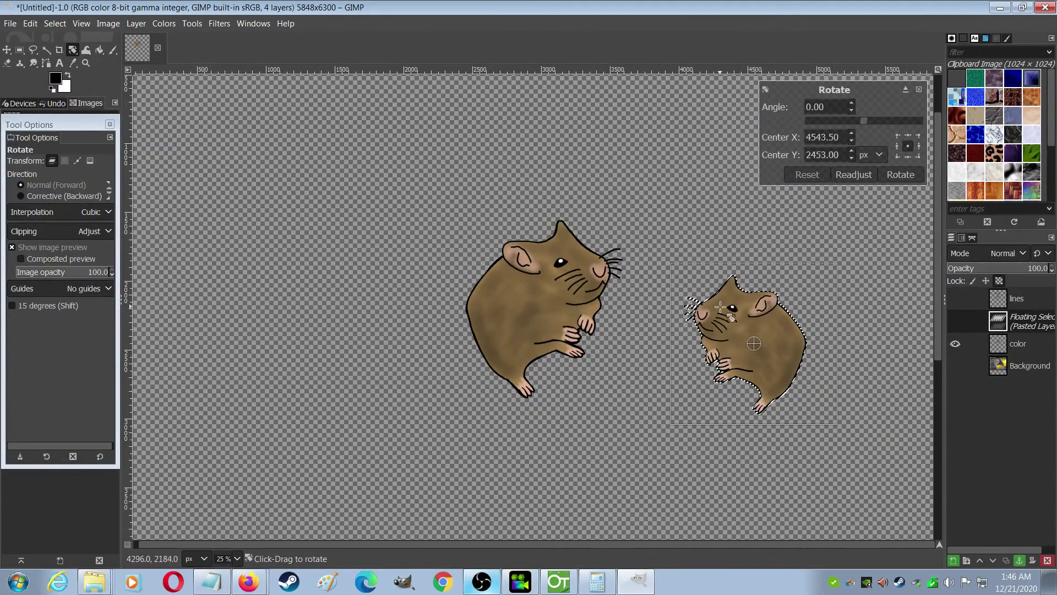
left_click_drag(728, 295, 698, 315)
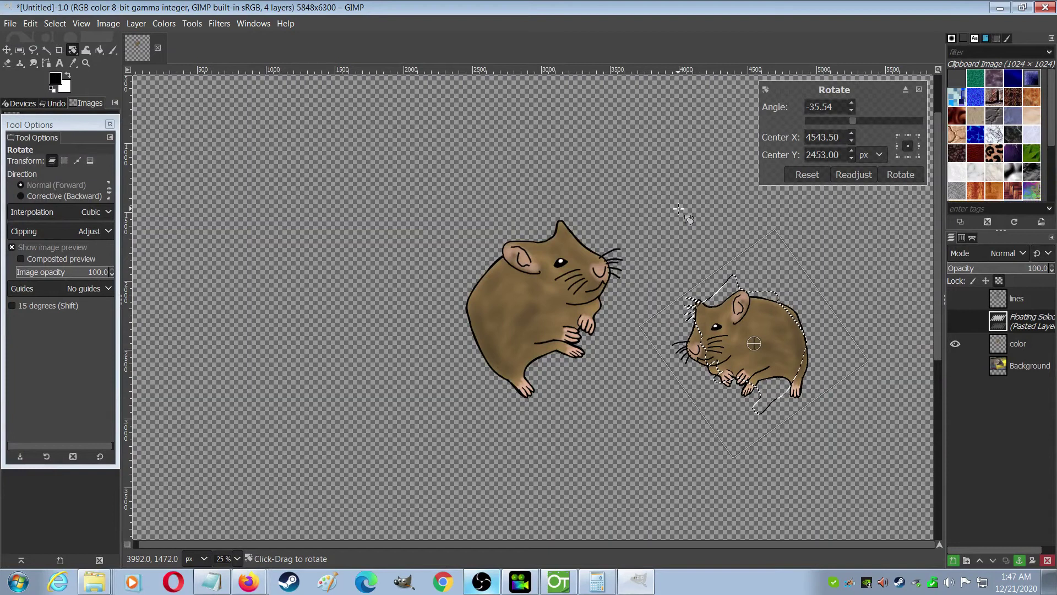
key("Return")
key("r")
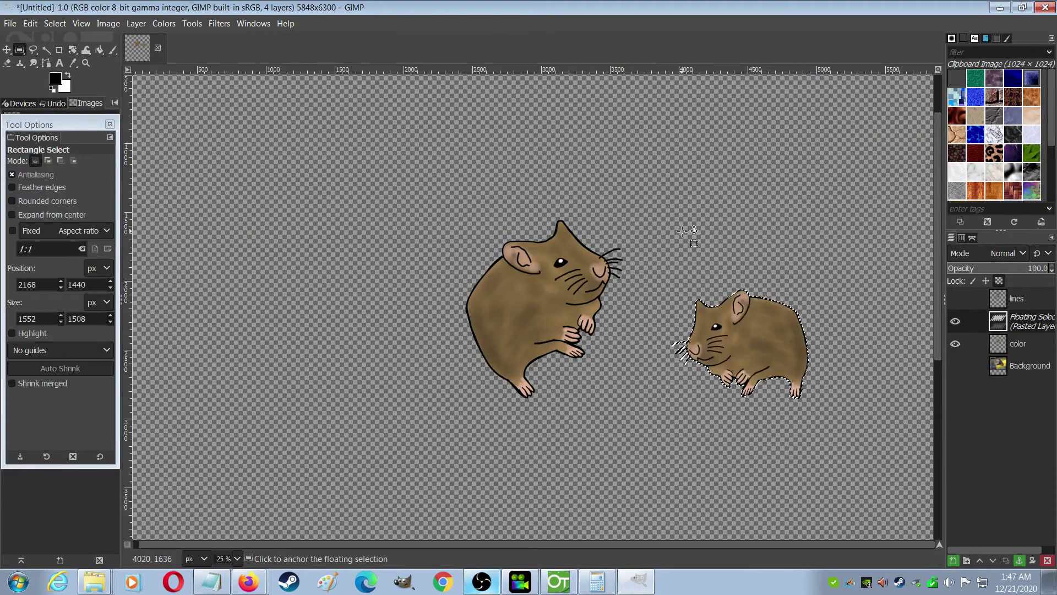
left_click(683, 231)
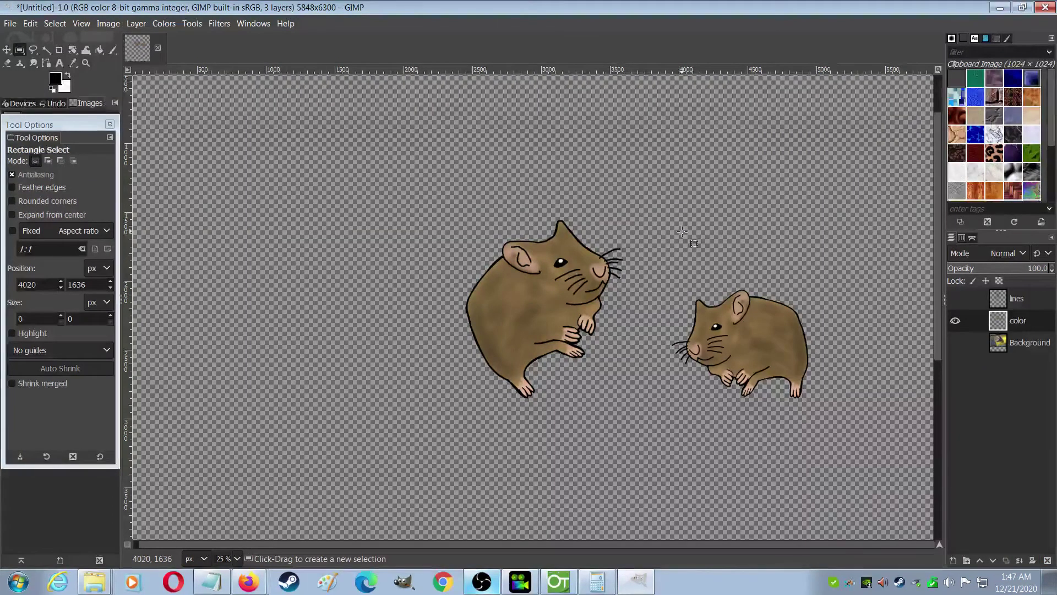
scroll(682, 230, "down", 2, "ctrl")
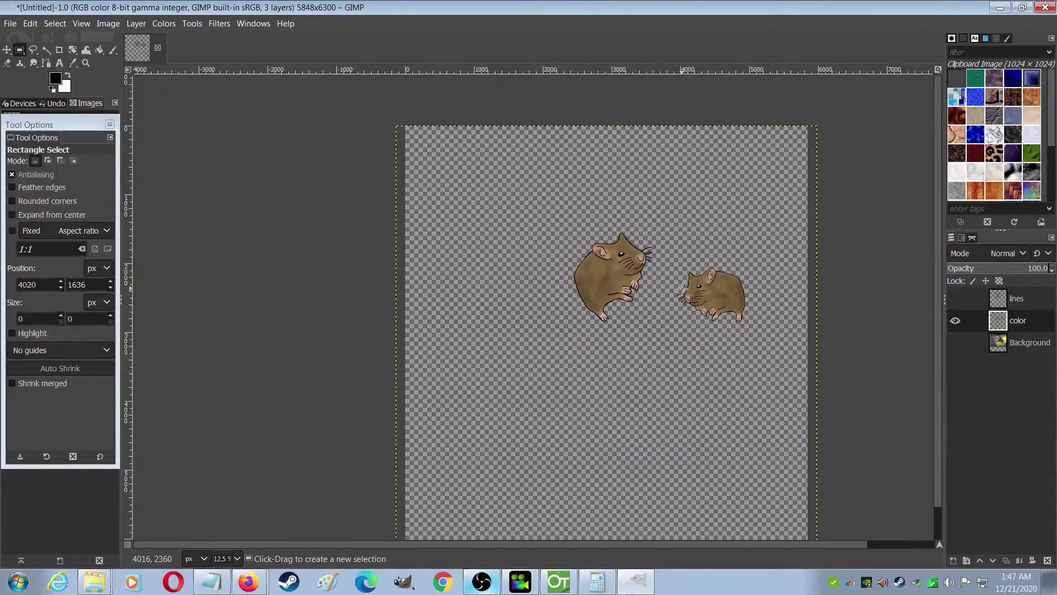
scroll(691, 318, "up", 2, "ctrl")
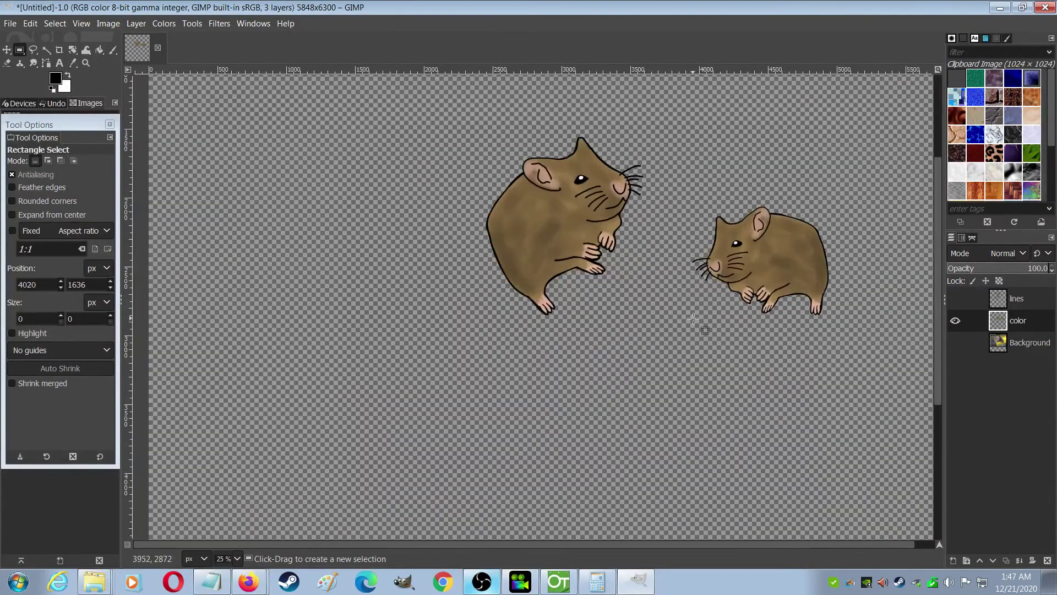
scroll(746, 260, "up", 1, "ctrl")
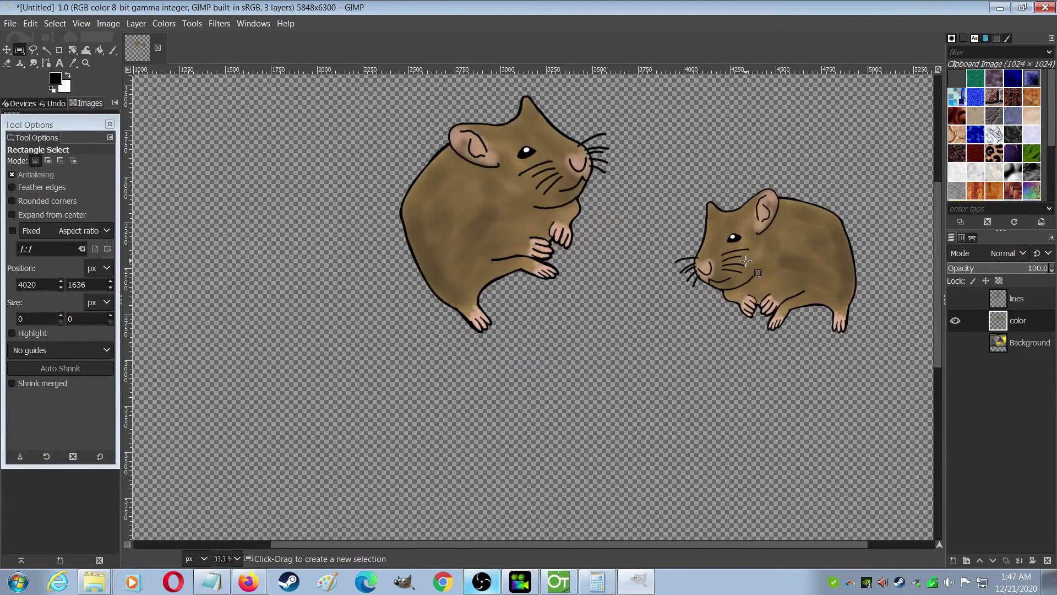
scroll(647, 321, "up", 3)
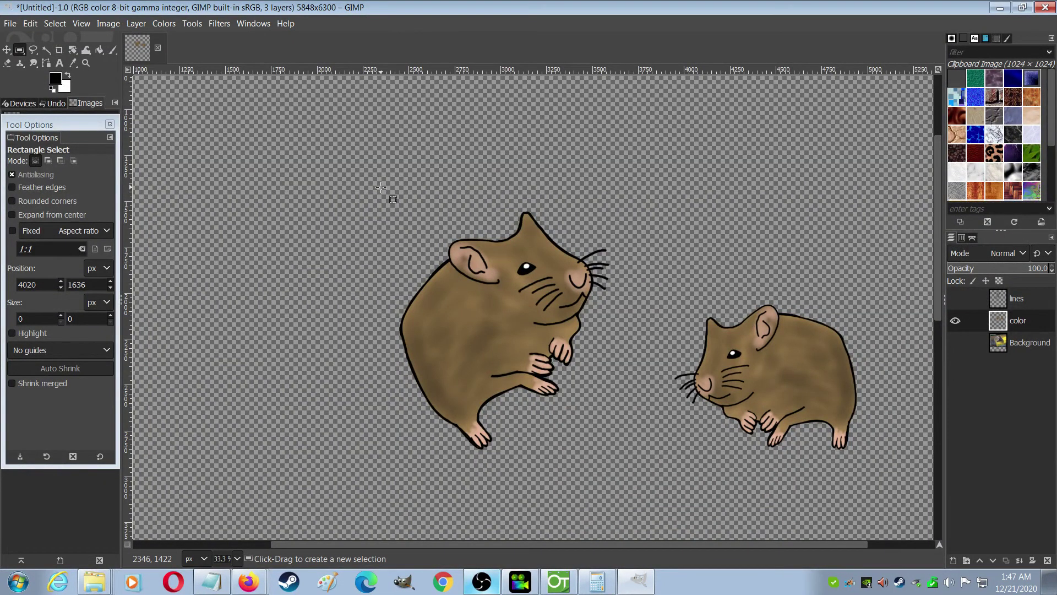
scroll(382, 186, "down", 2, "ctrl")
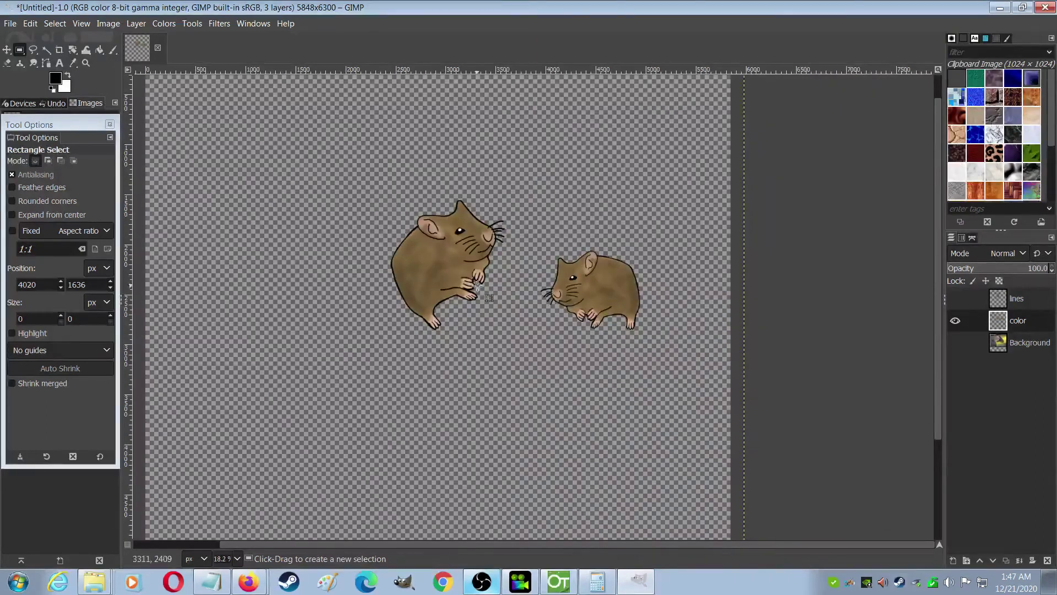
scroll(423, 310, "up", 1, "ctrl")
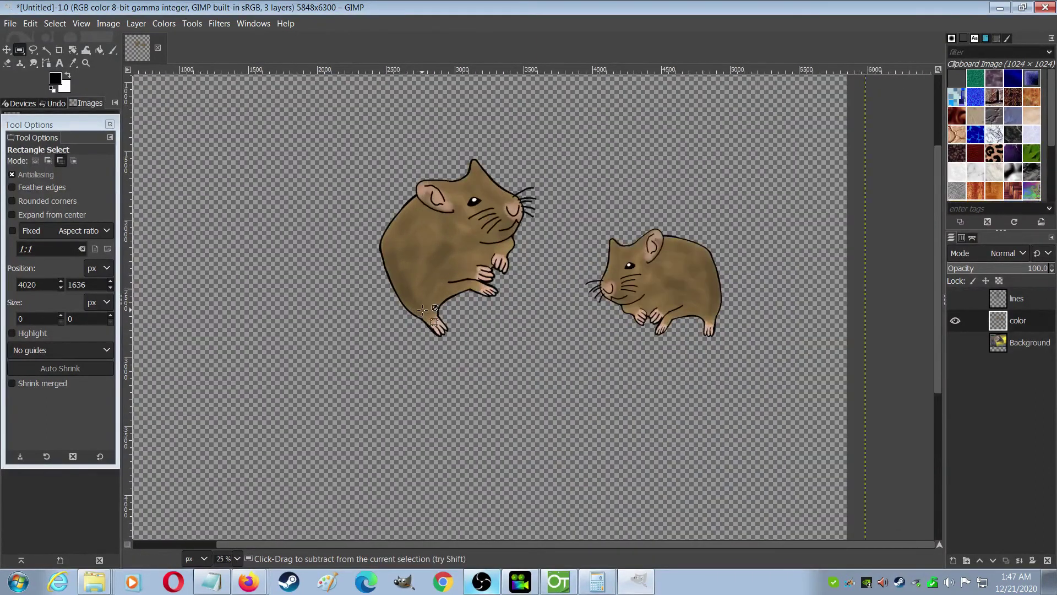
scroll(422, 310, "up", 4, "ctrl")
scroll(418, 306, "down", 3, "ctrl")
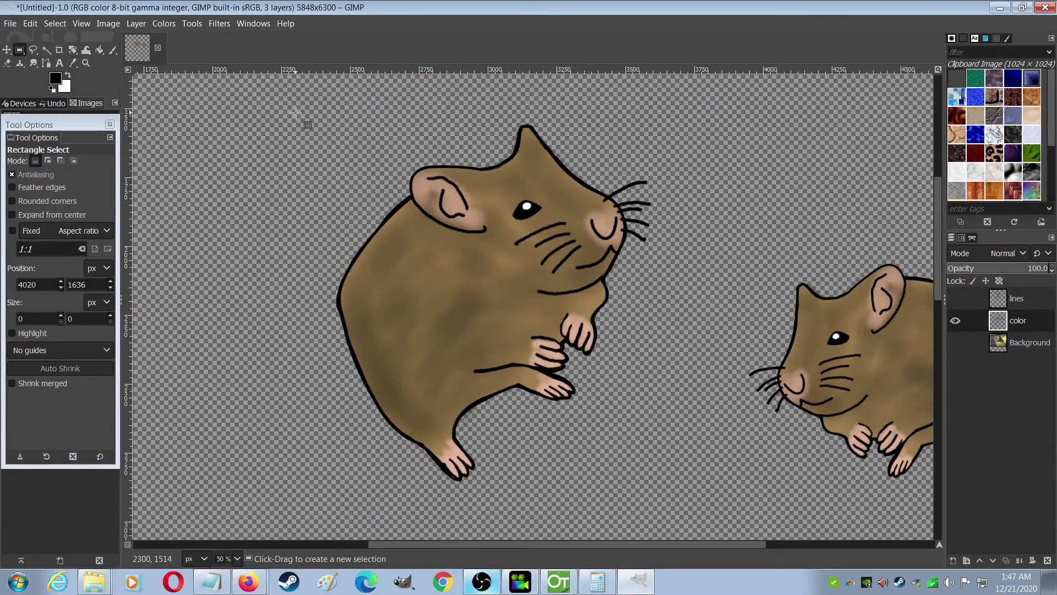
left_click_drag(298, 101, 701, 493)
Paste a copy of the large hamster at the upper left and mirror it.
scroll(637, 394, "down", 2, "ctrl")
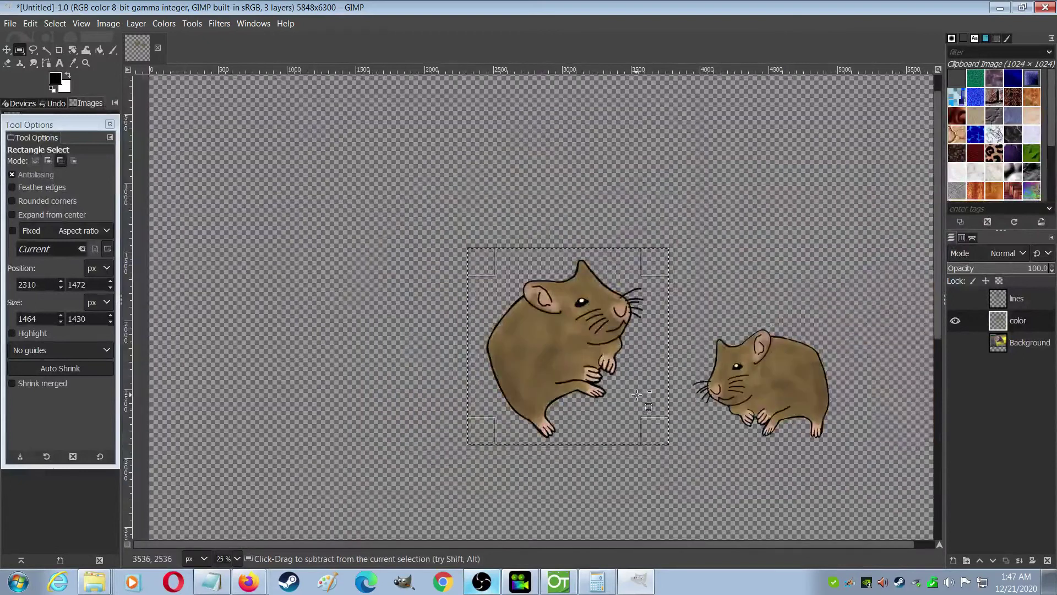
scroll(637, 394, "down", 1, "ctrl")
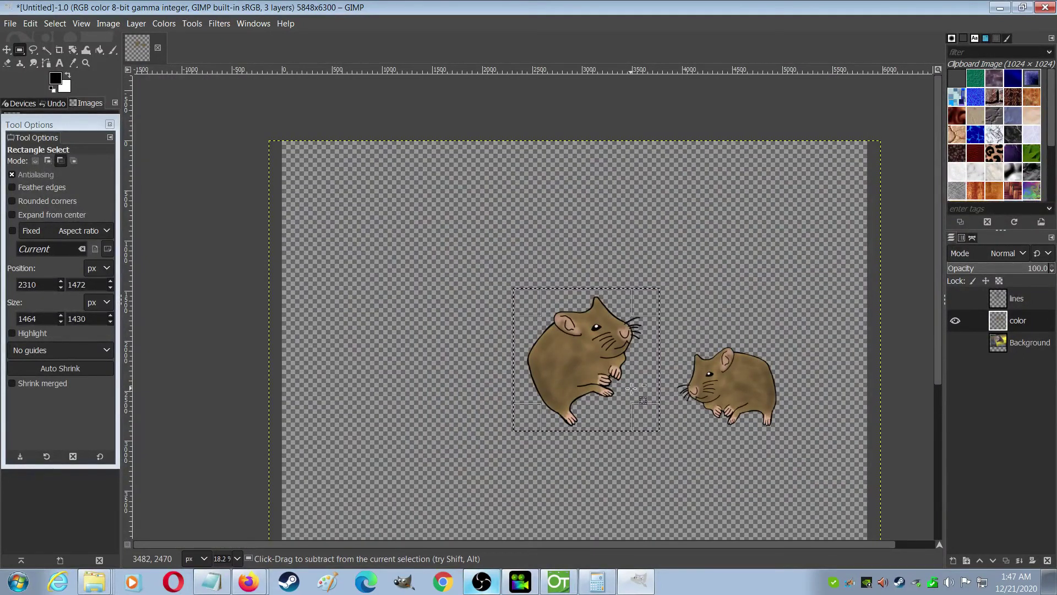
key("ctrl+v")
left_click_drag(573, 358, 402, 312)
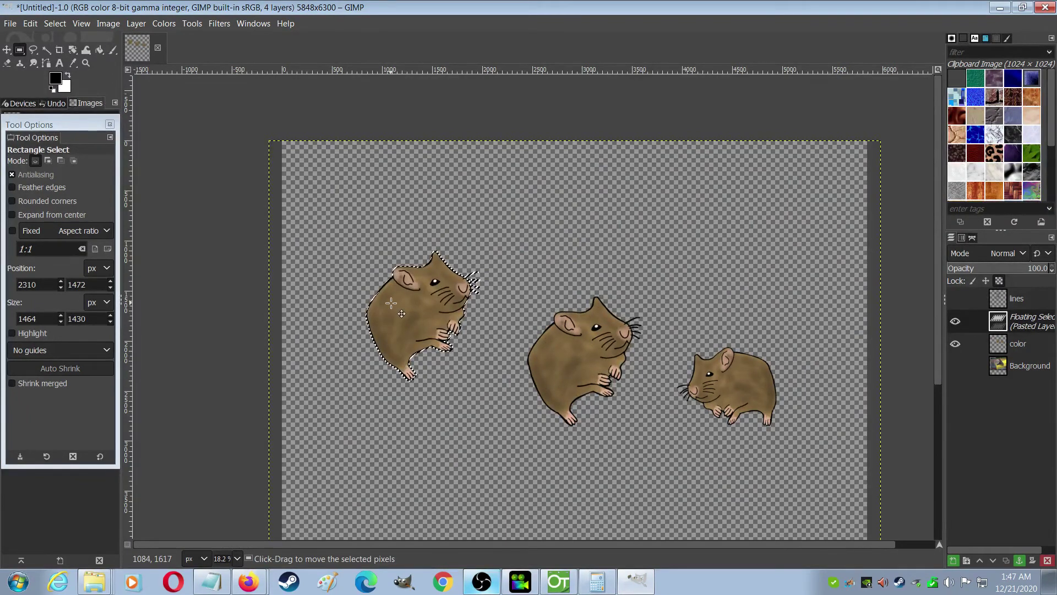
key("shift+f")
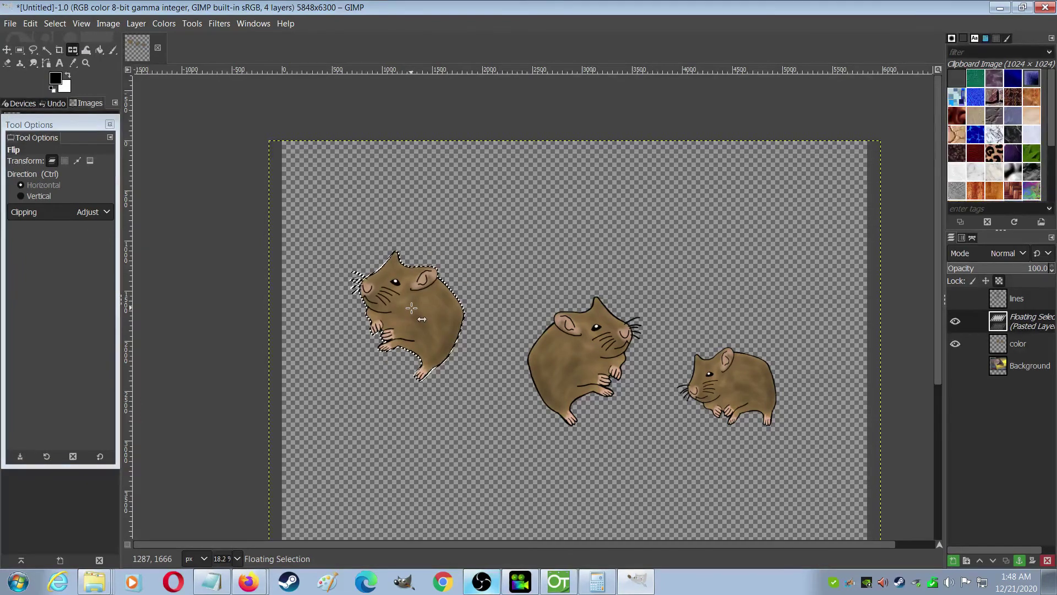
Rotate the pasted copy about -27.3° and scale it down to 1674 × 1658 px.
key("shift+r")
left_click(411, 307)
left_click_drag(392, 269, 394, 289)
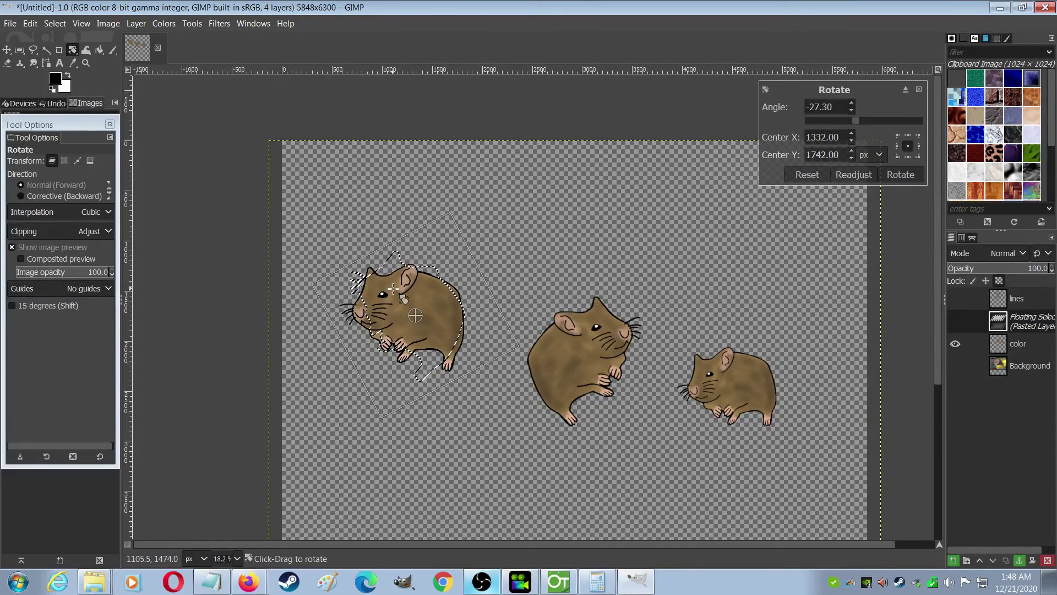
key("Return")
key("shift+s")
left_click(396, 297)
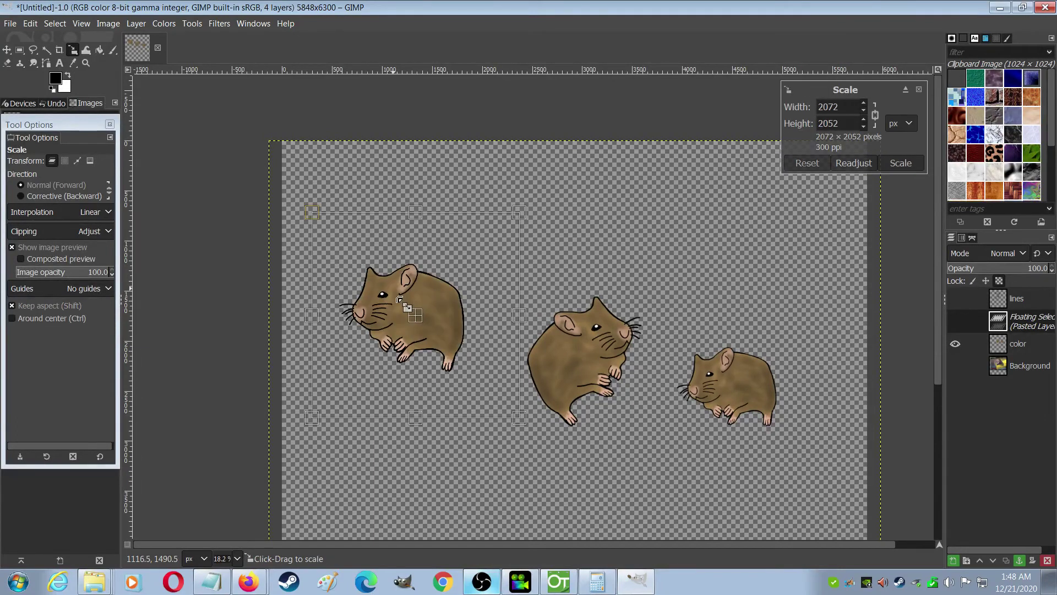
left_click_drag(311, 417, 353, 377)
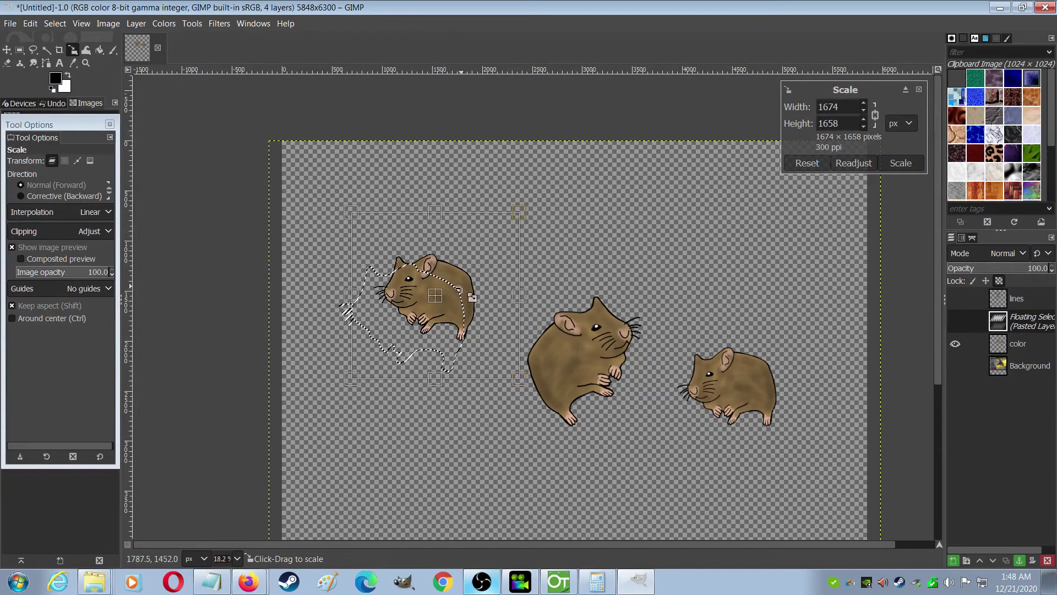
key("Return")
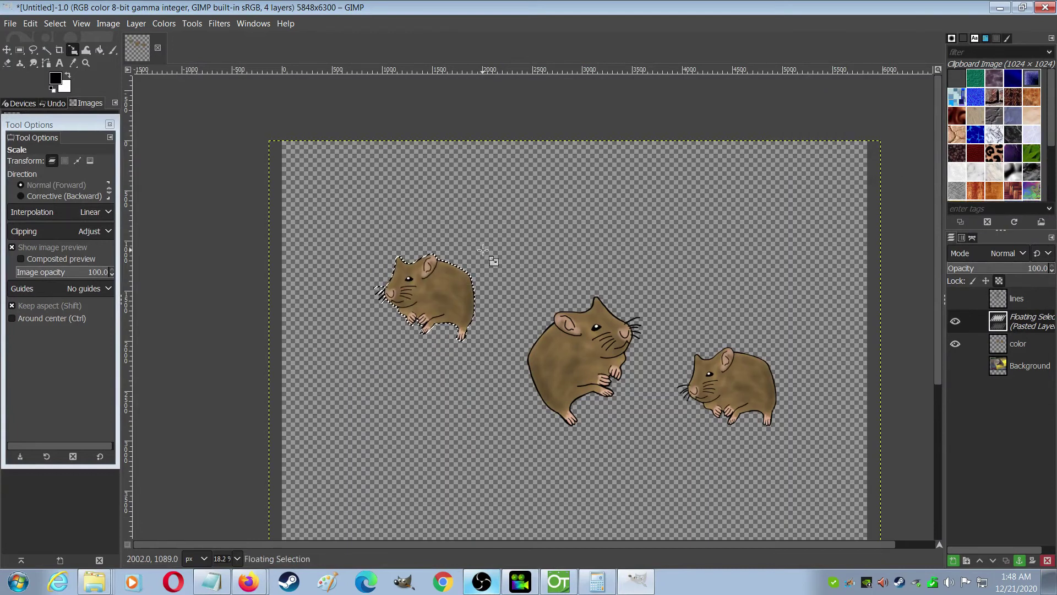
Anchor the floating hamster, then paste another copy at the lower left.
key("r")
left_click(483, 250)
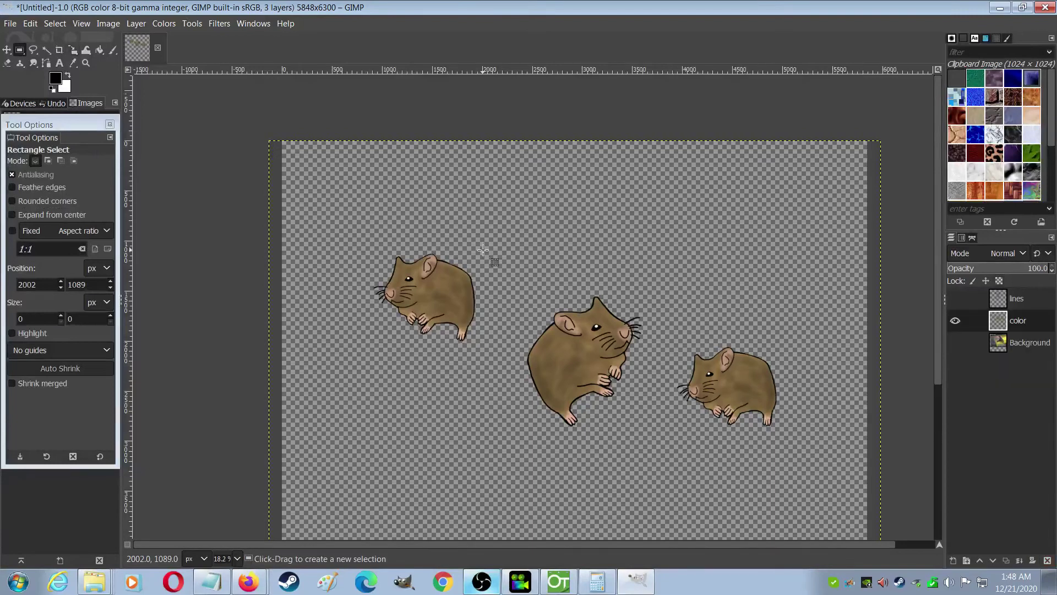
key("ctrl")
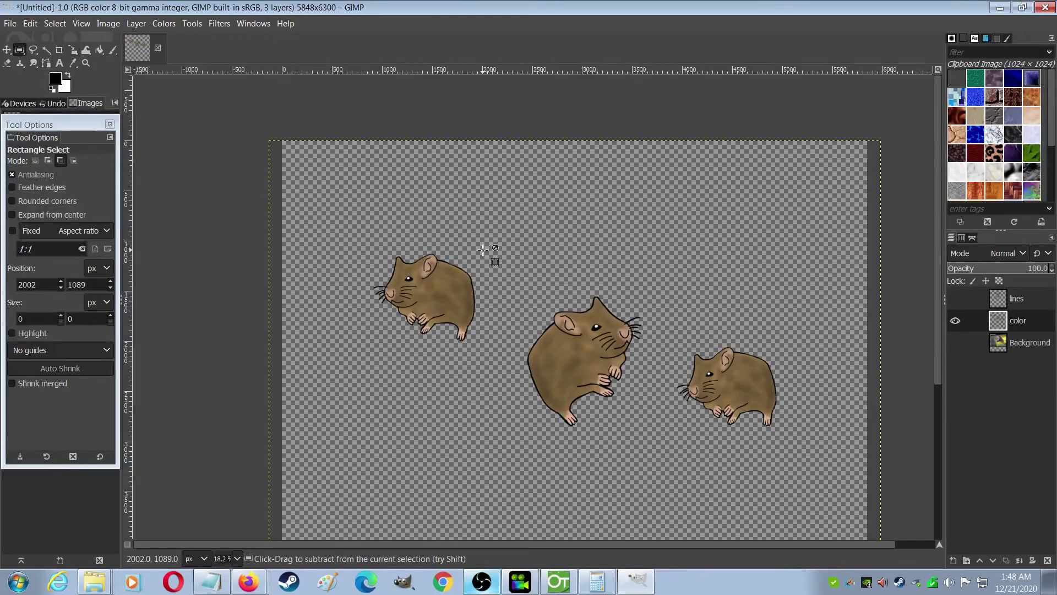
key("ctrl+v")
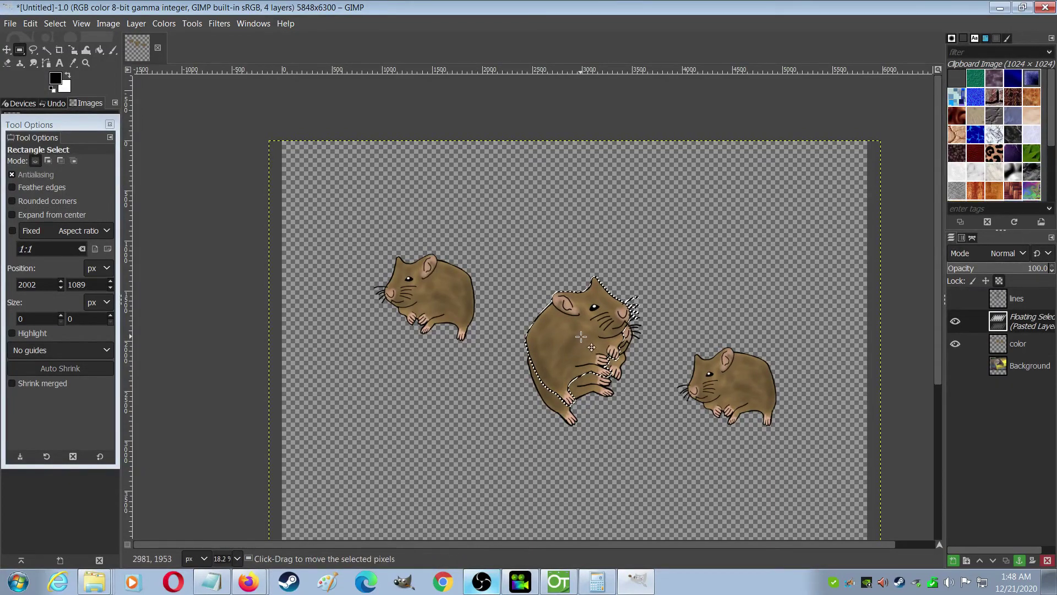
left_click_drag(581, 337, 459, 429)
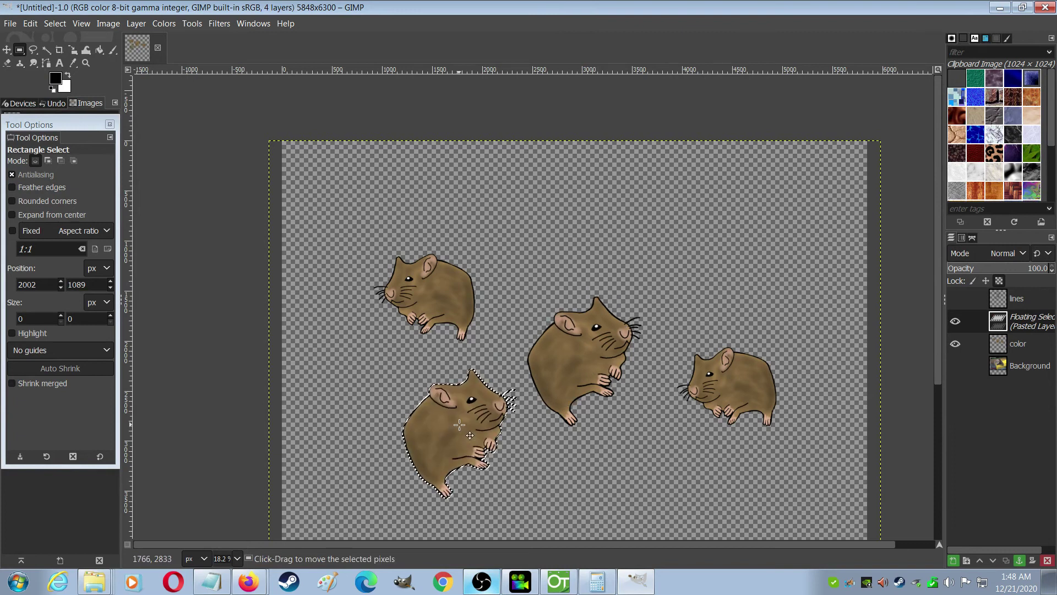
Rotate the lower-left copy about 25°.
key("shift")
key("shift+r")
left_click(458, 419)
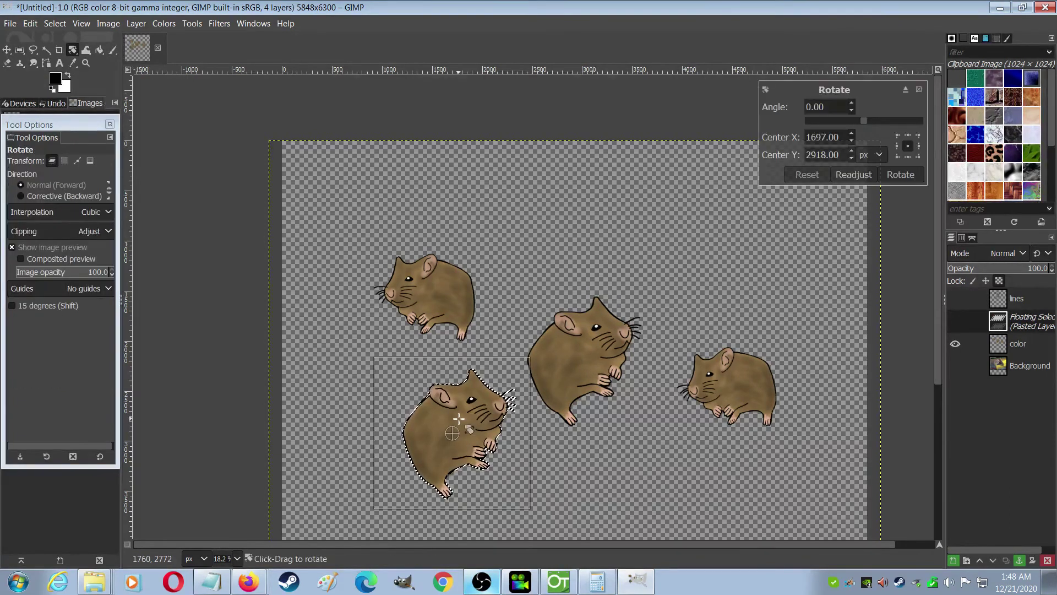
left_click_drag(482, 401, 490, 413)
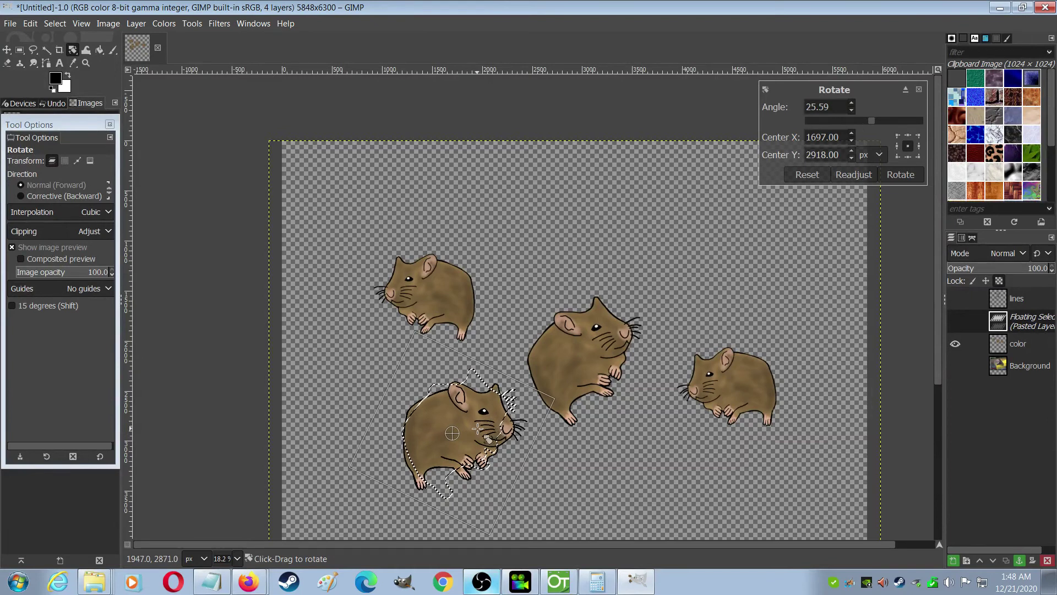
key("Return")
Scale the lower-left copy to about 1748 × 1731 px and anchor it onto the layer.
key("shift+s")
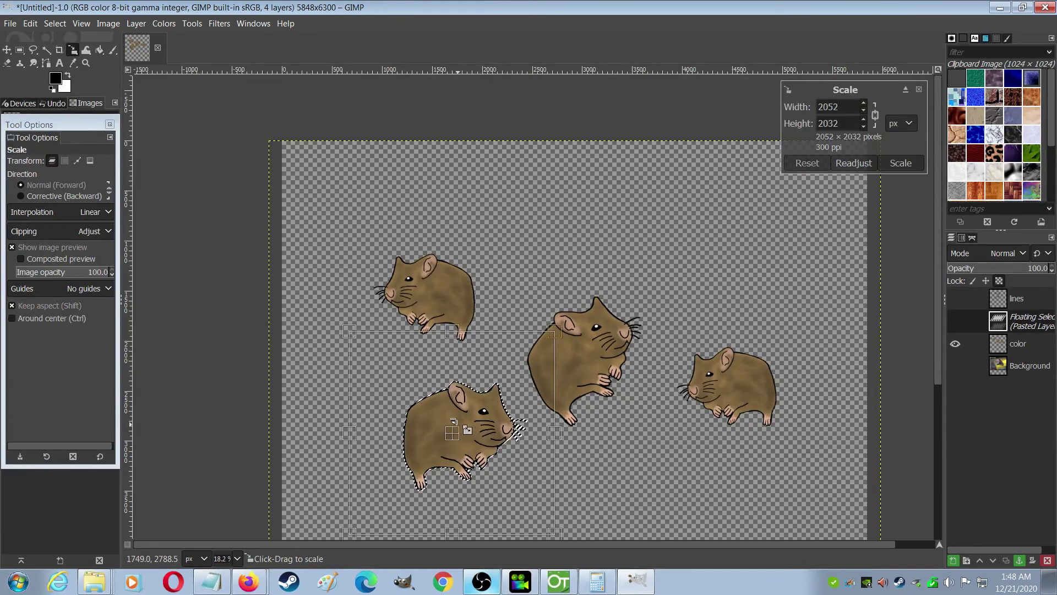
left_click_drag(354, 337, 401, 393)
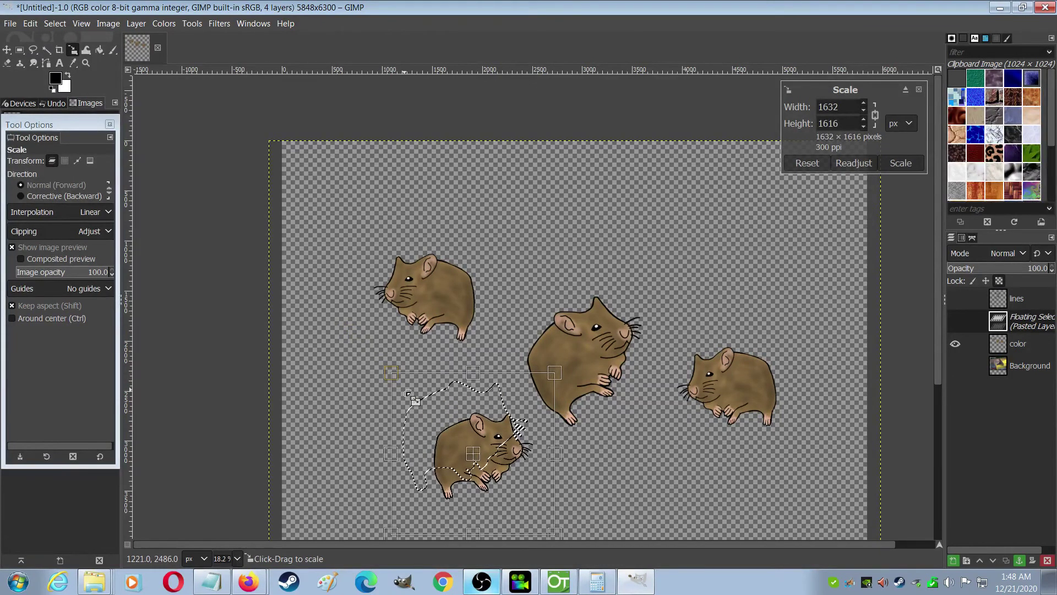
left_click_drag(408, 393, 376, 363)
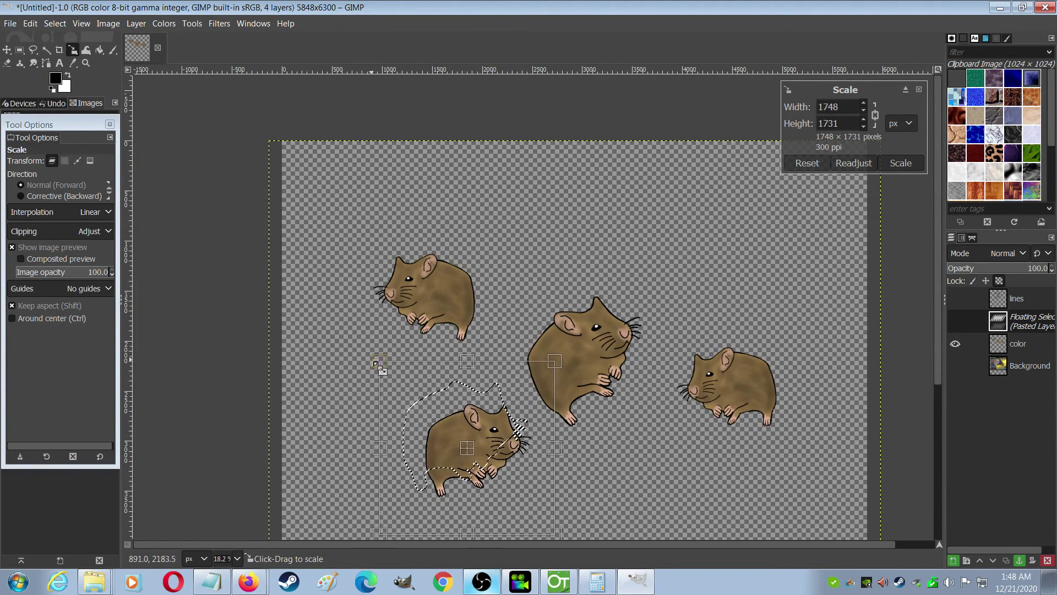
key("Return")
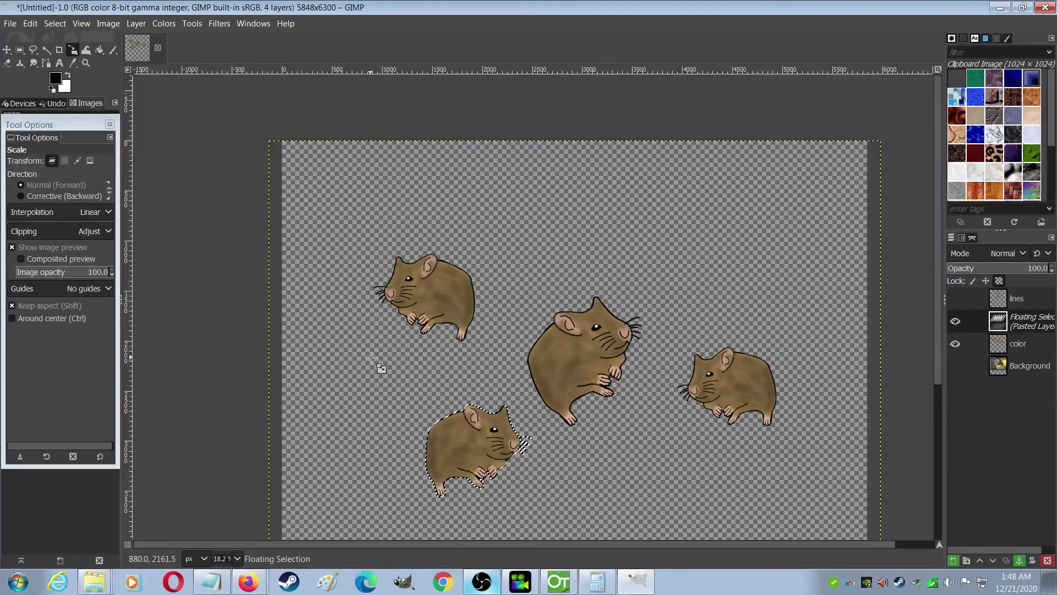
key("r")
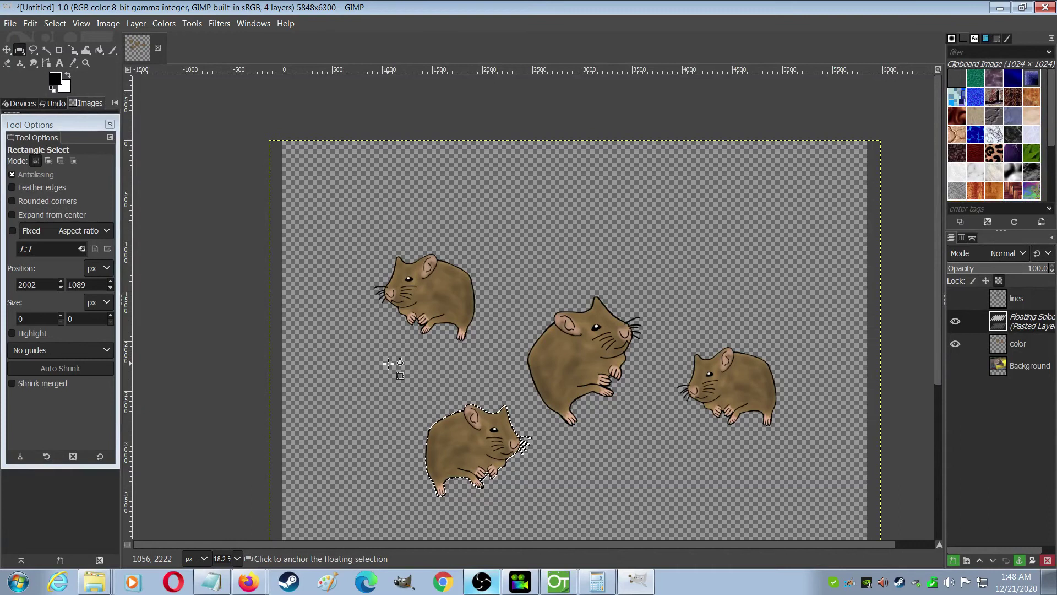
left_click(389, 363)
scroll(422, 368, "down", 3)
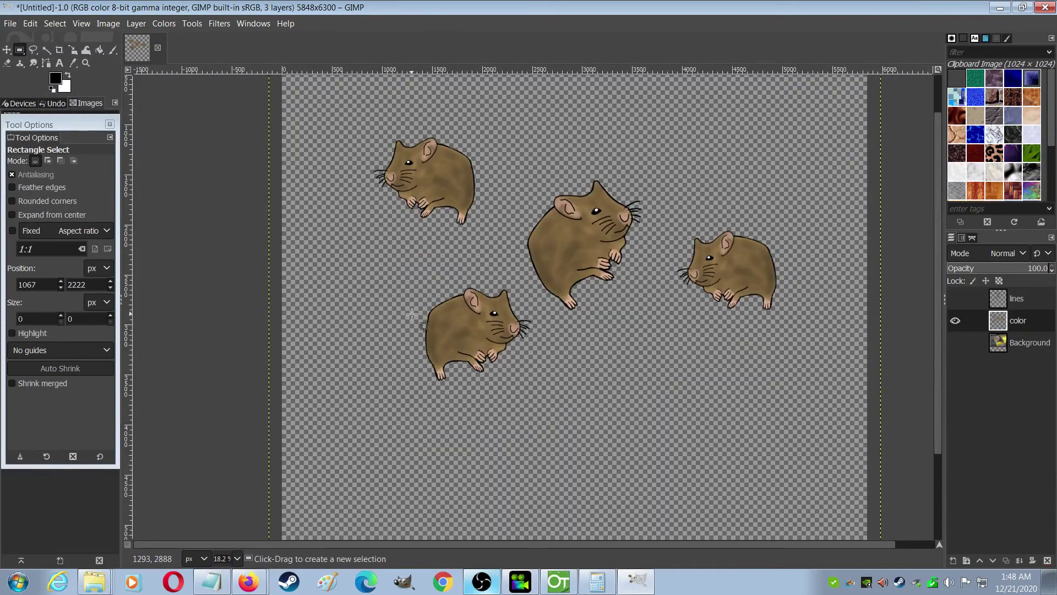
key("ctrl")
Float the selected hamster and nudge it up and to the left.
scroll(420, 283, "up", 1)
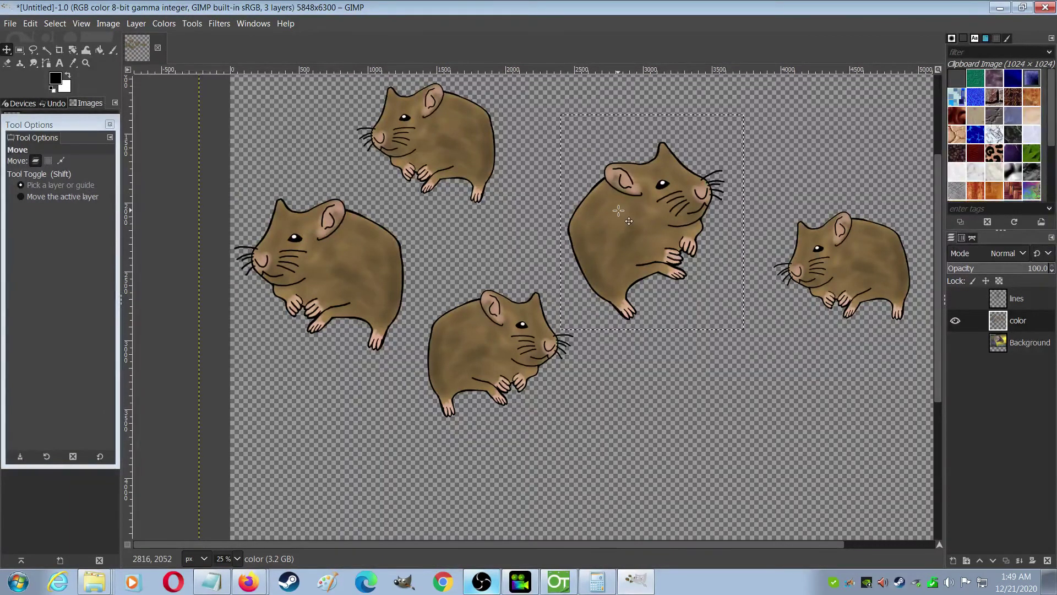
left_click(50, 22)
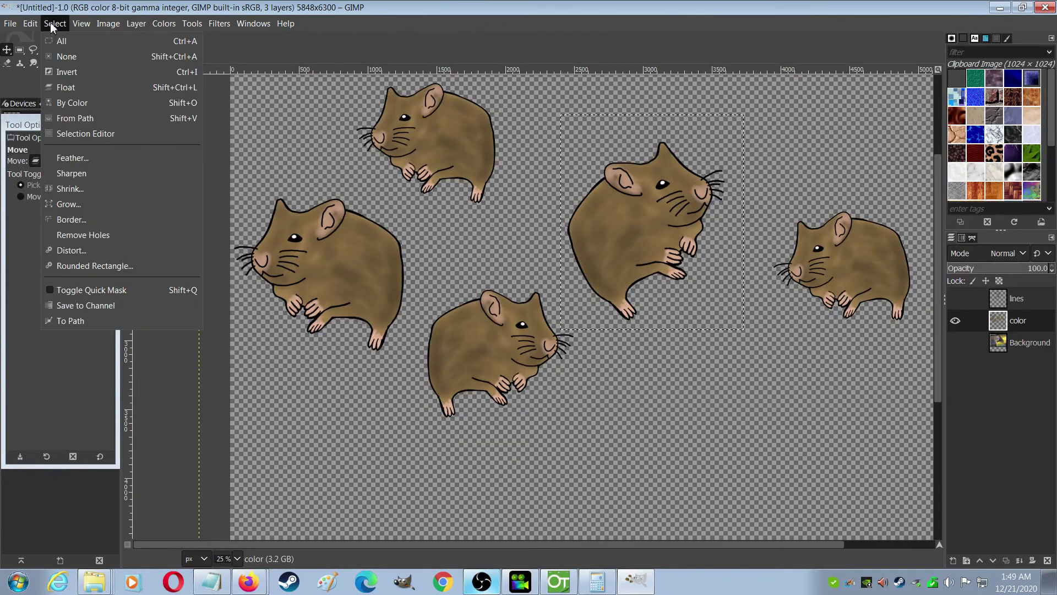
left_click(71, 88)
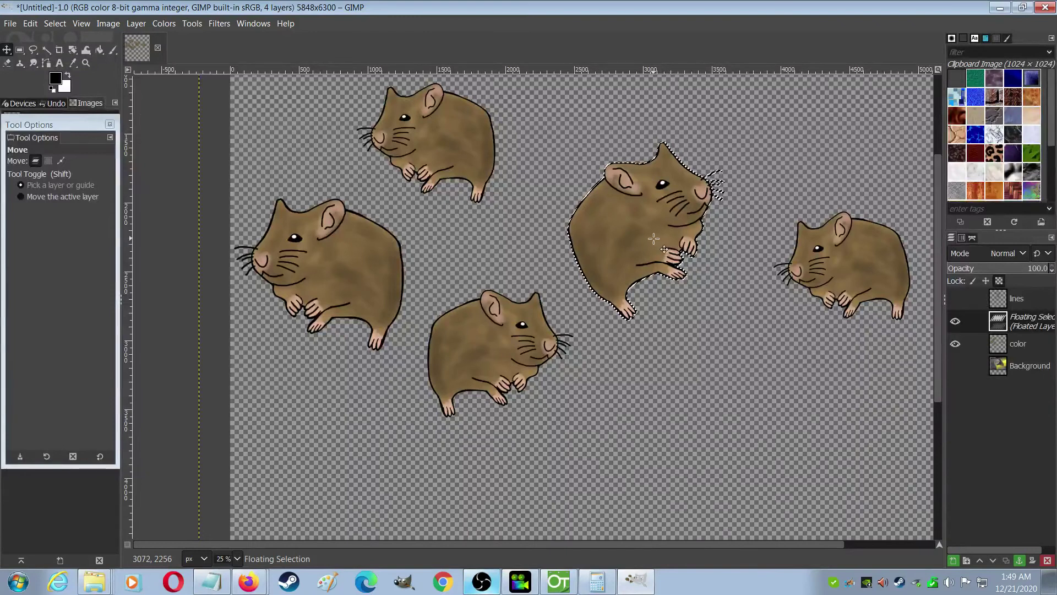
left_click_drag(649, 237, 624, 219)
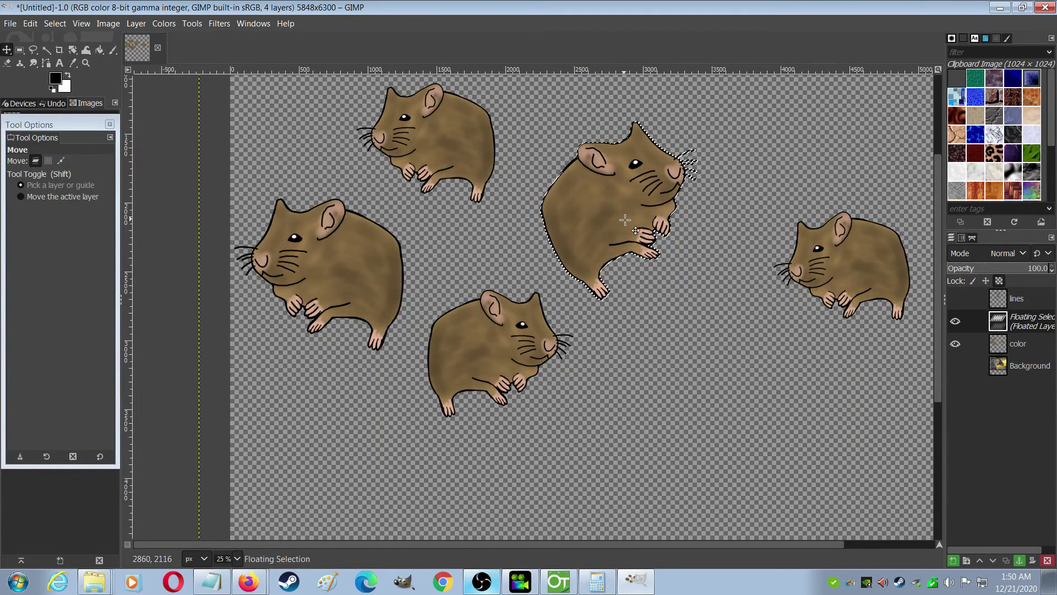
scroll(633, 282, "down", 2)
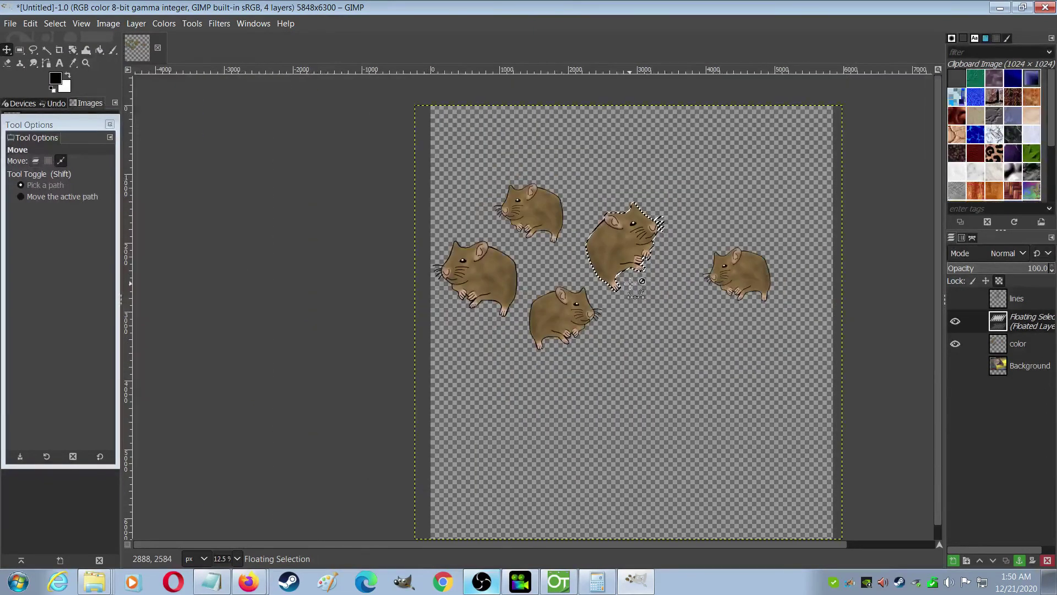
scroll(628, 284, "up", 1)
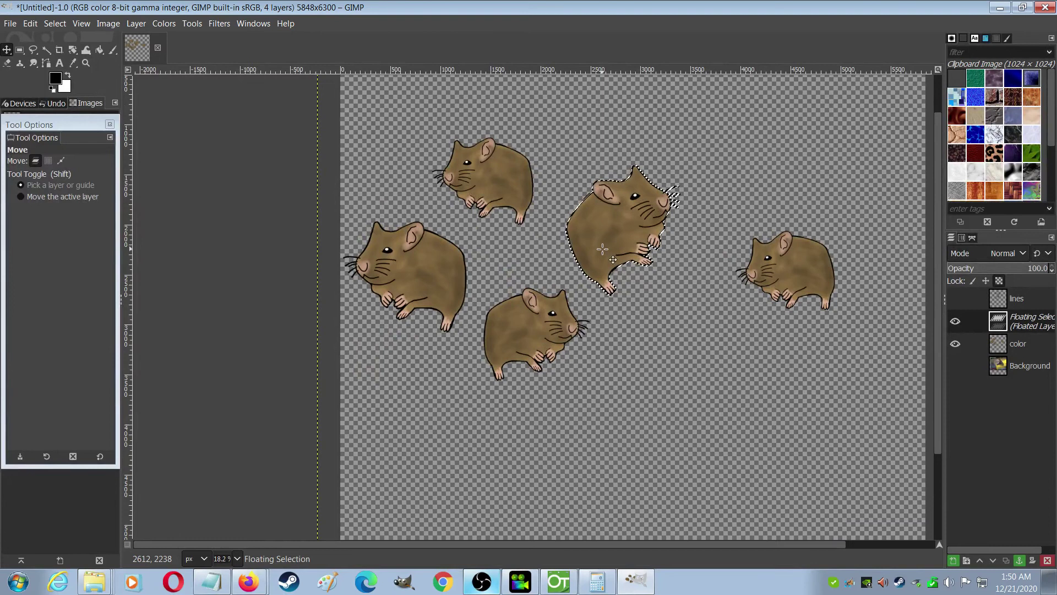
Scale the floated hamster down to about 1095 × 1286 px.
key("shift+s")
left_click(599, 227)
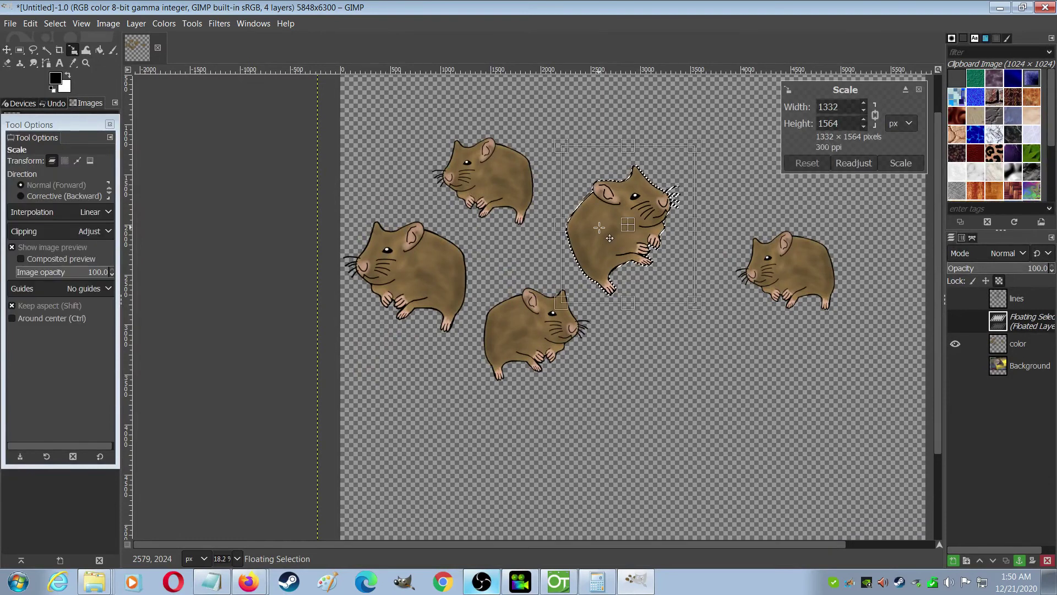
left_click_drag(688, 153, 673, 185)
key("Return")
Anchor the last hamster, scale all four together to about 2729 × 2155 px, and copy them.
key("r")
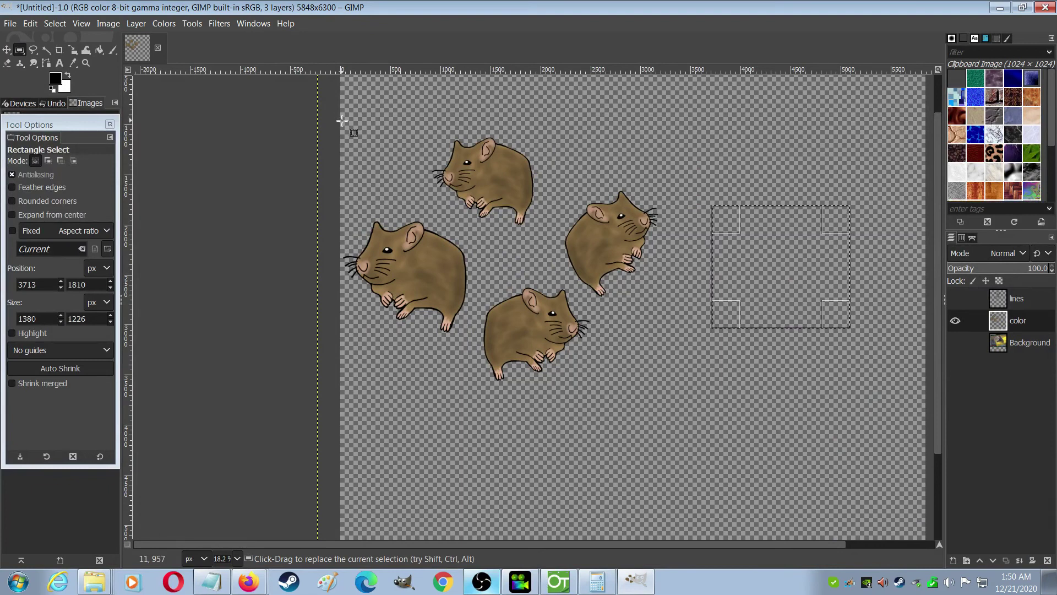
left_click_drag(342, 123, 675, 387)
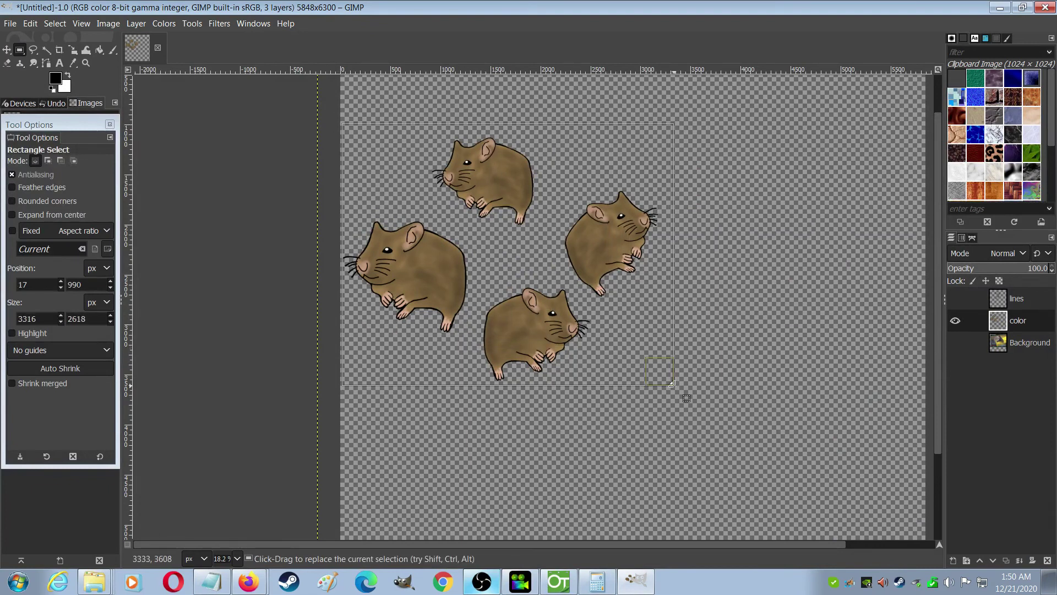
key("shift+s")
left_click(598, 316)
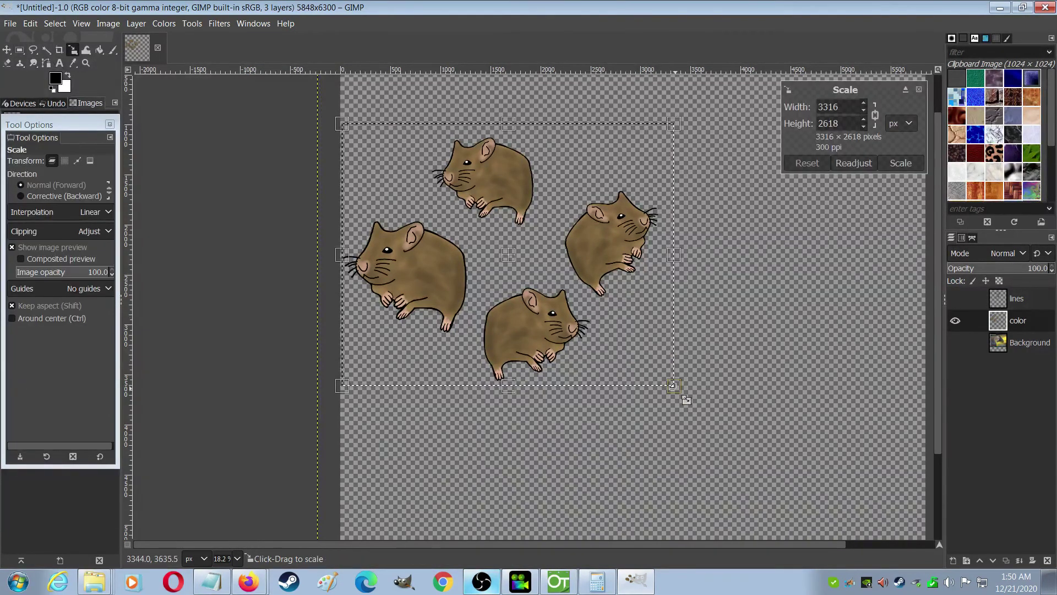
left_click_drag(673, 385, 615, 341)
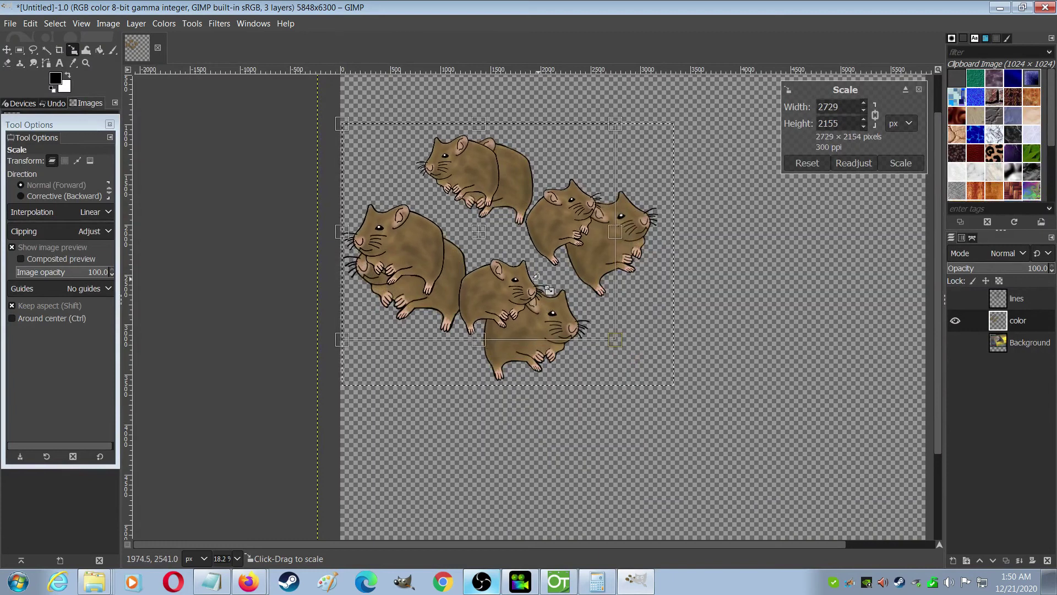
key("Return")
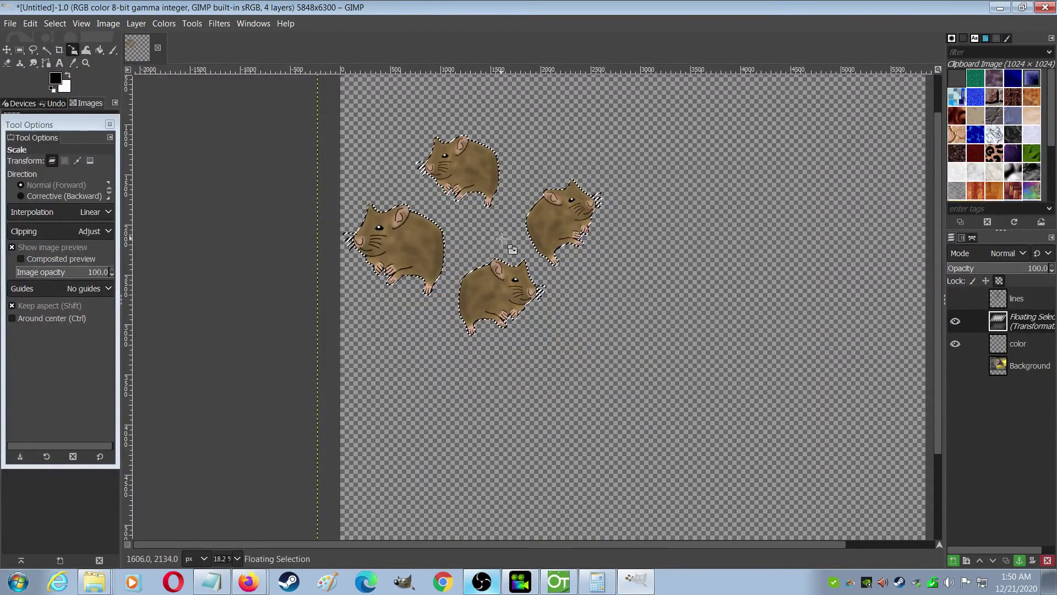
key("ctrl+c")
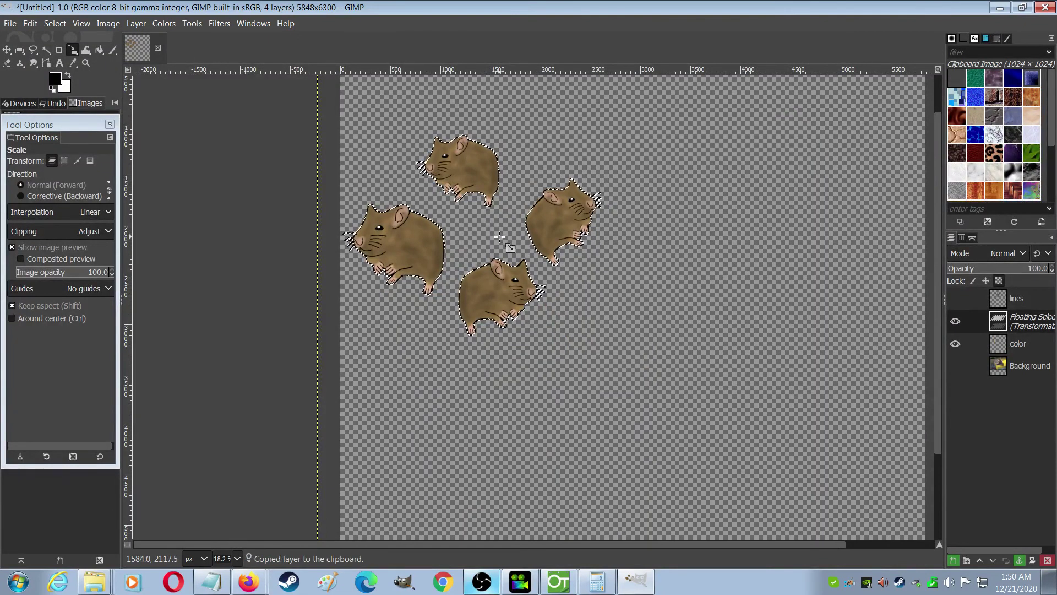
key("ctrl+shift+a")
Paste another copy of the hamster group, resize it, and place it up and right on the canvas.
key("ctrl+z")
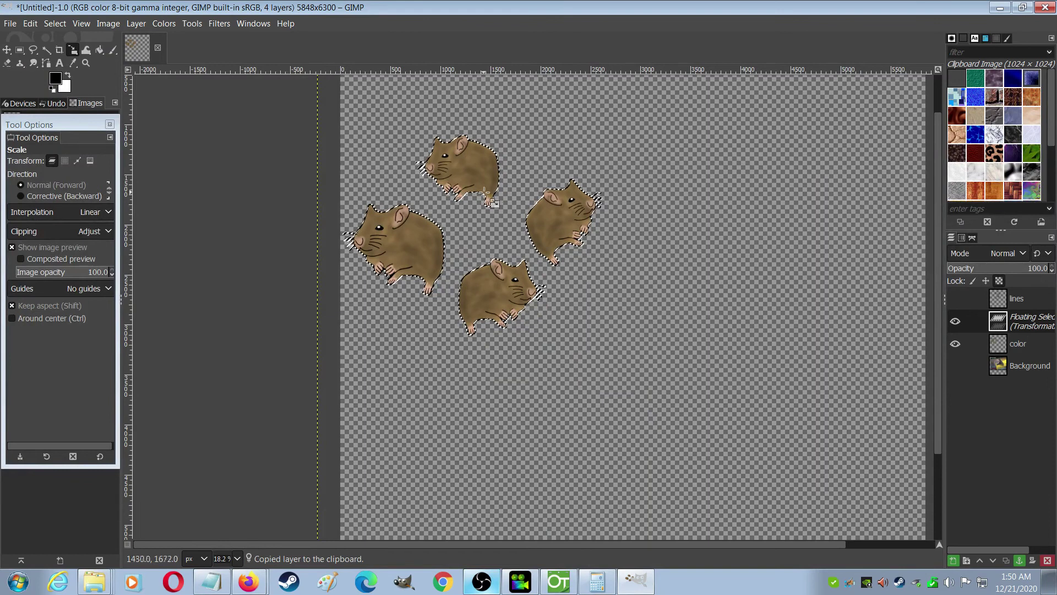
left_click_drag(470, 174, 489, 206)
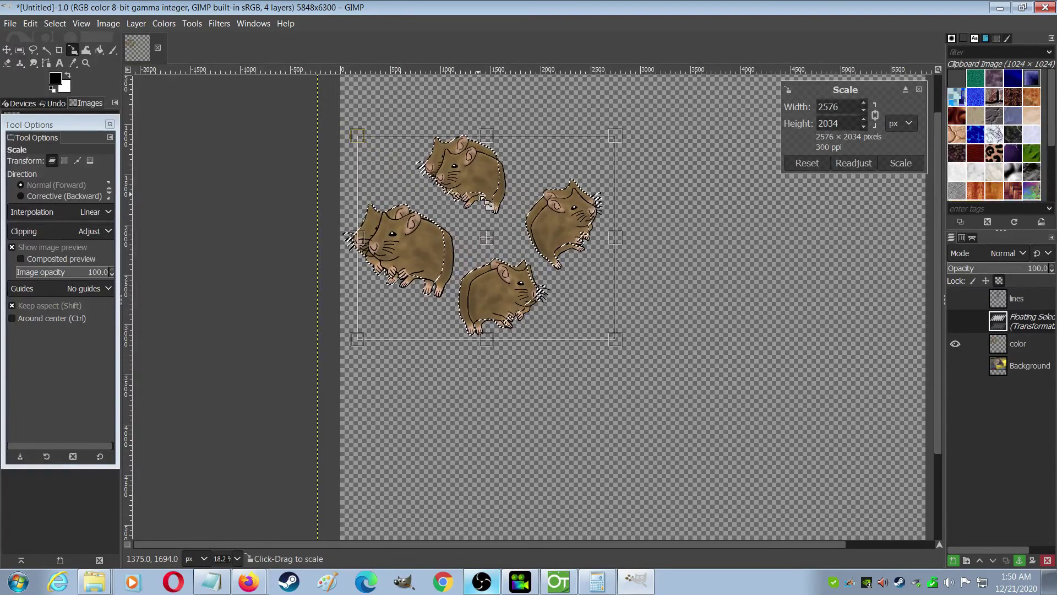
key("Return")
key("m")
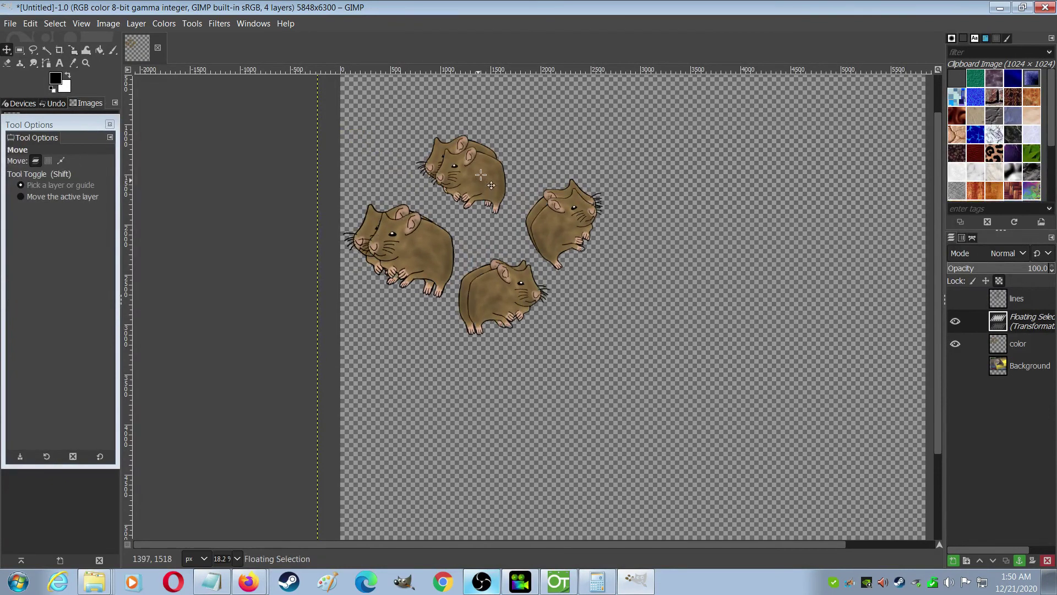
left_click_drag(494, 191, 638, 320)
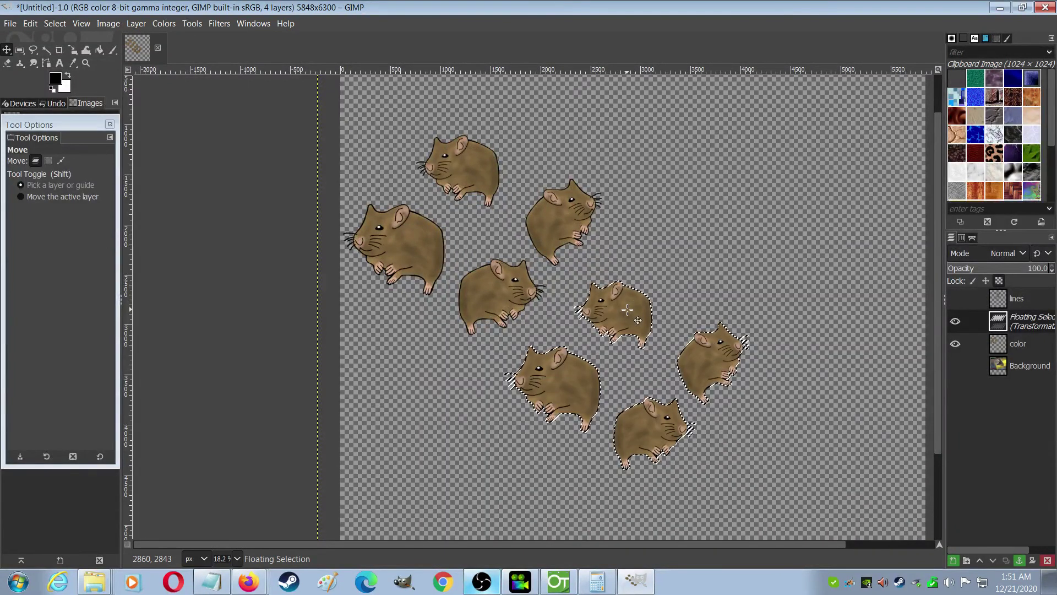
key("ctrl+h")
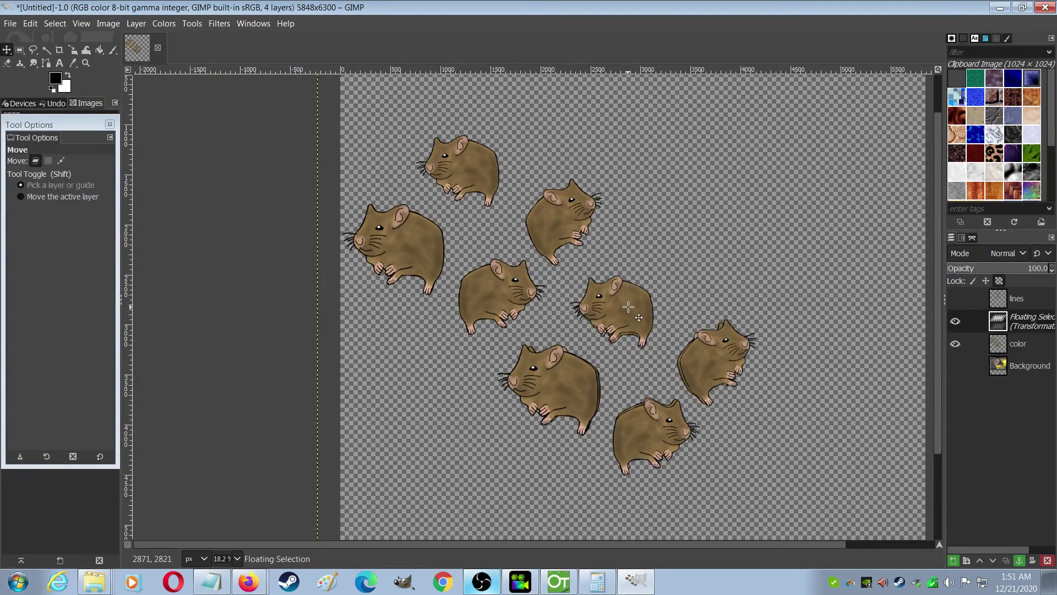
left_click_drag(639, 318, 794, 166)
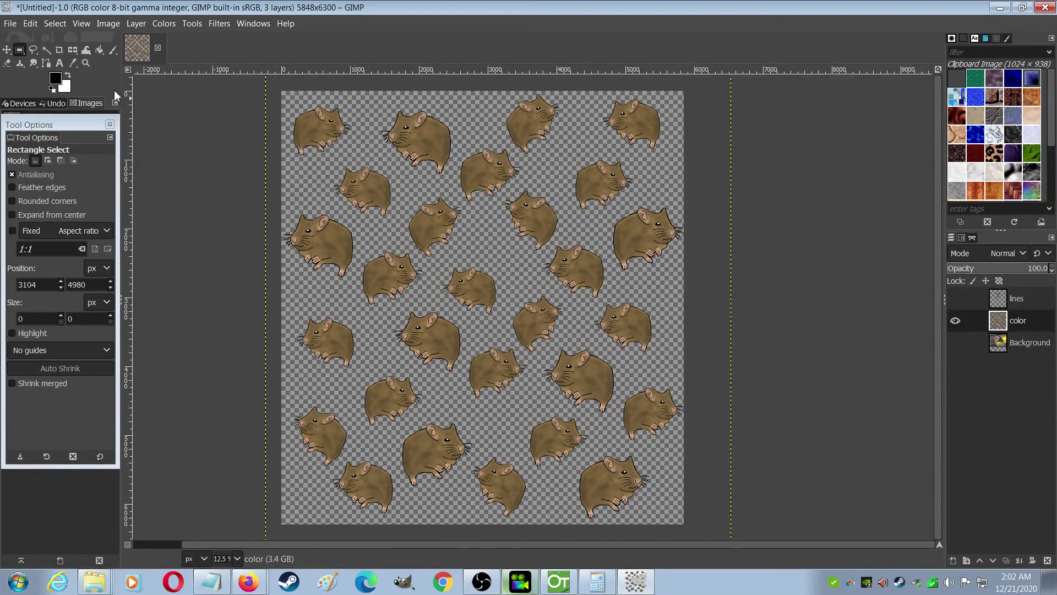
Export the hamster pattern as hamster1.png and upload it to Redbubble's Add new work page.
left_click(10, 24)
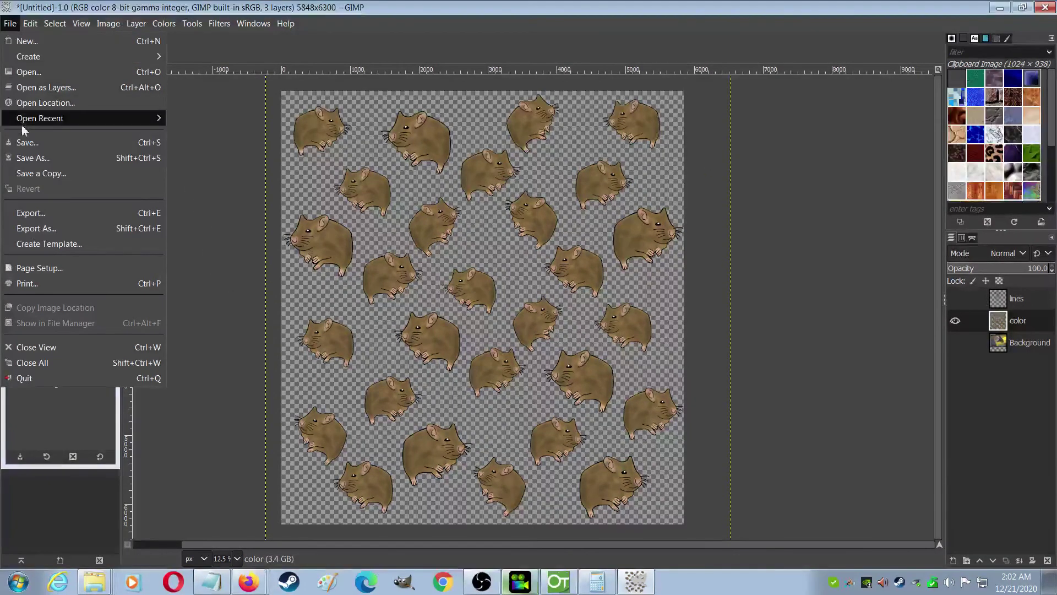
left_click(31, 228)
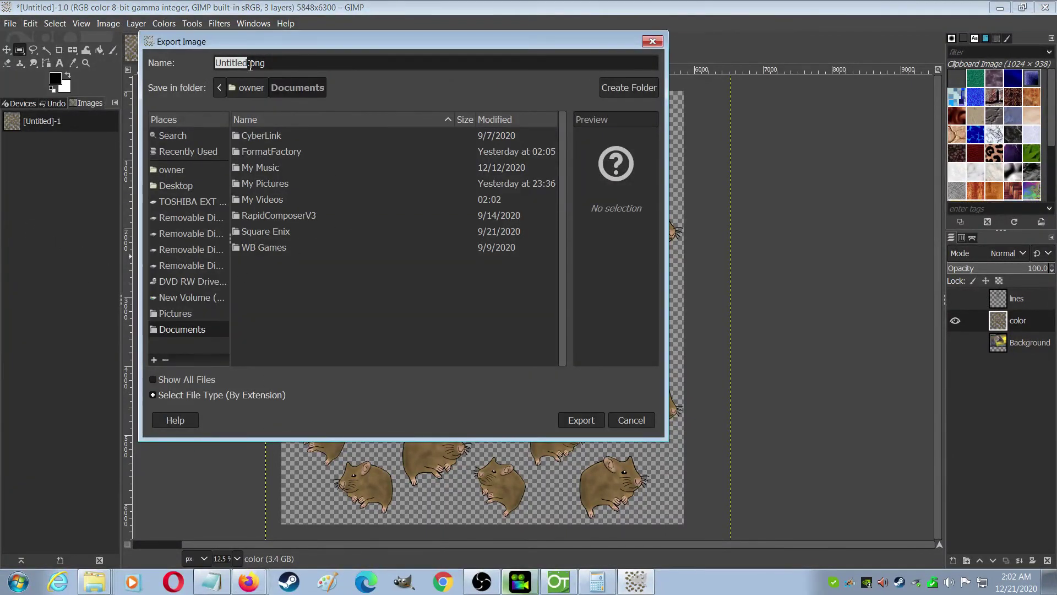
left_click_drag(250, 66, 235, 65)
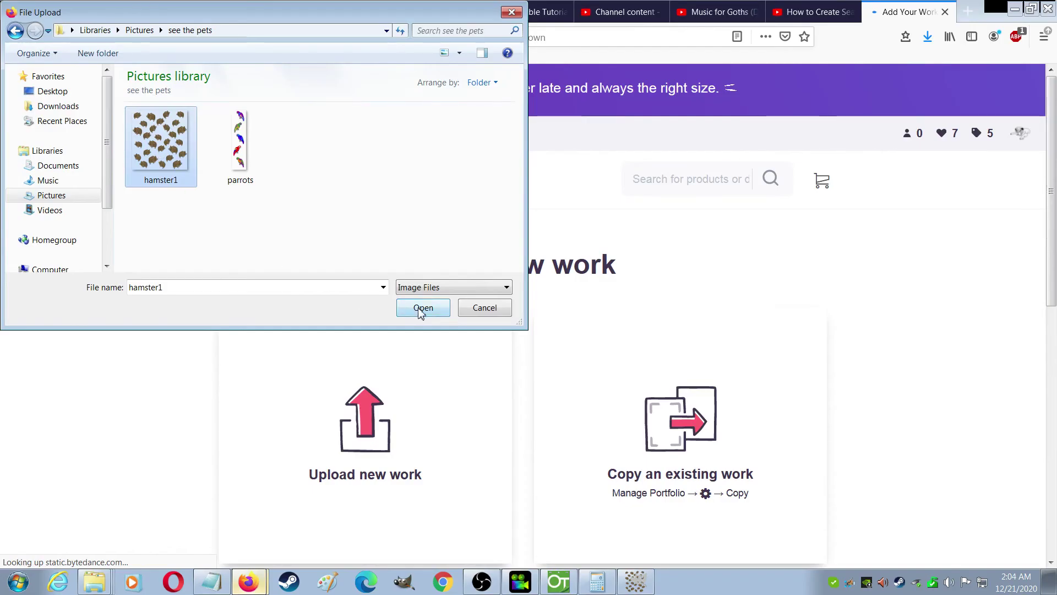
left_click(419, 307)
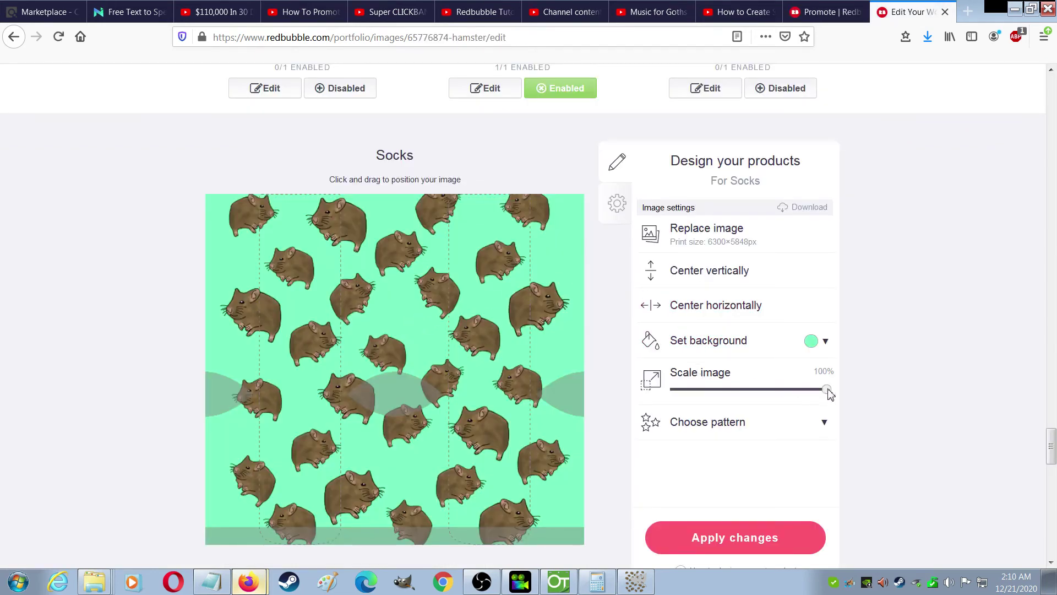
Shrink and nudge the hamster pattern on the socks, then set an Offset grid repeat at 68% scale.
left_click_drag(826, 390, 793, 396)
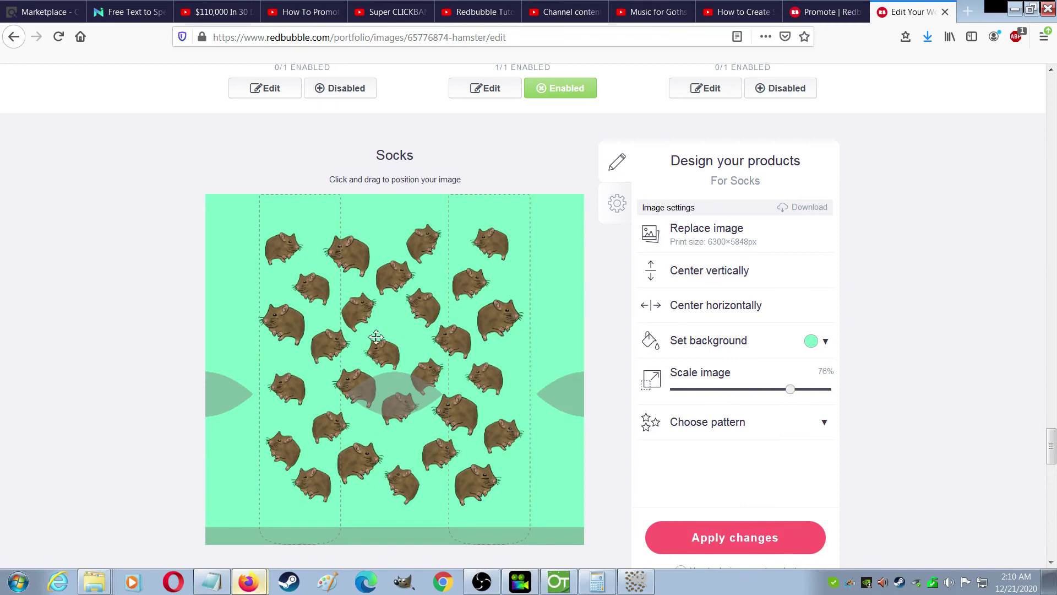
left_click_drag(371, 338, 377, 338)
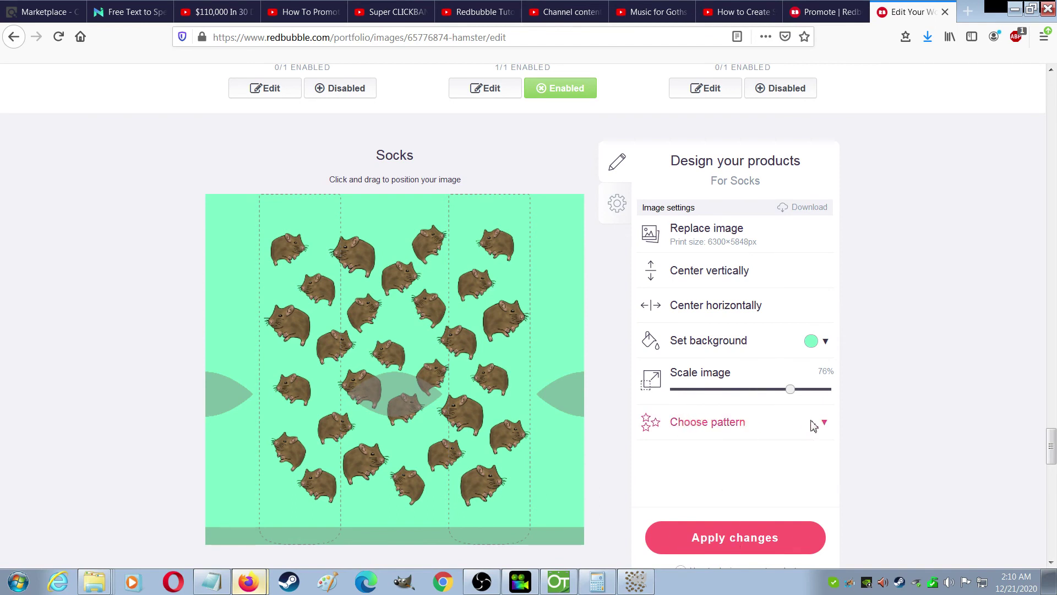
left_click(826, 424)
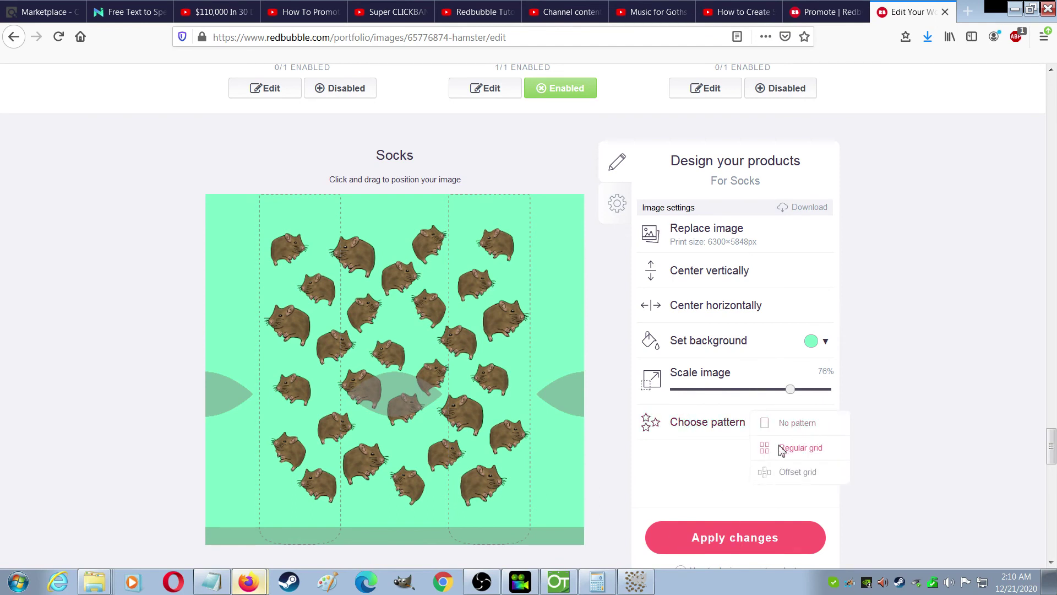
left_click(768, 478)
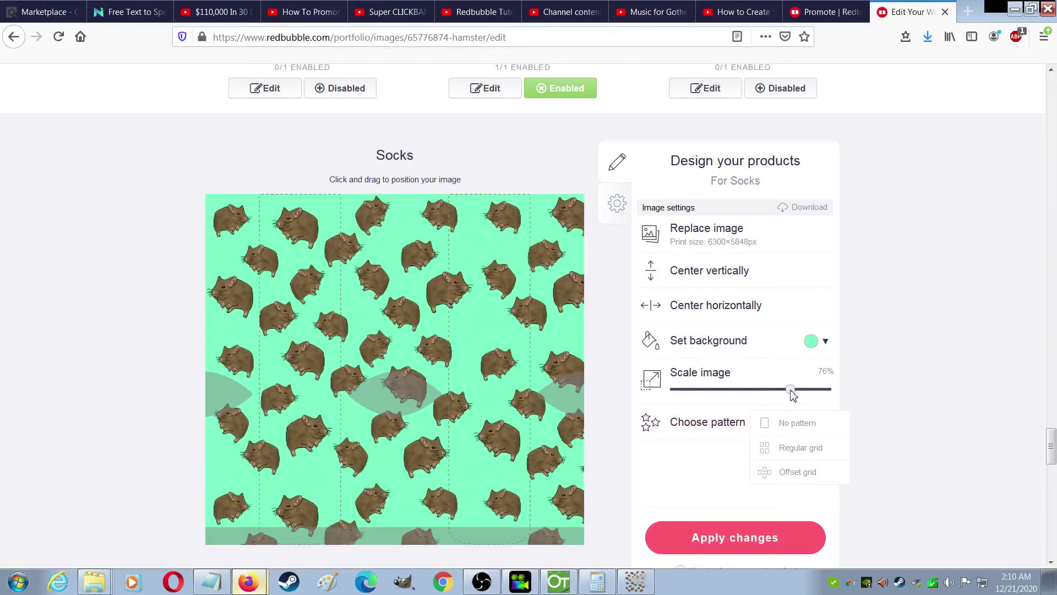
left_click_drag(787, 390, 780, 390)
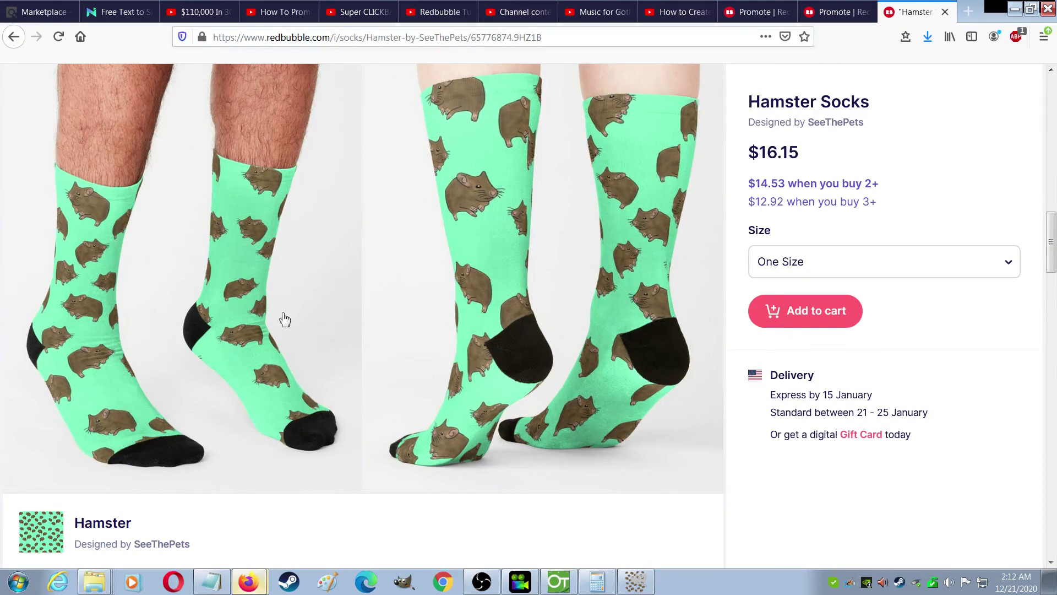
scroll(88, 347, "up", 3)
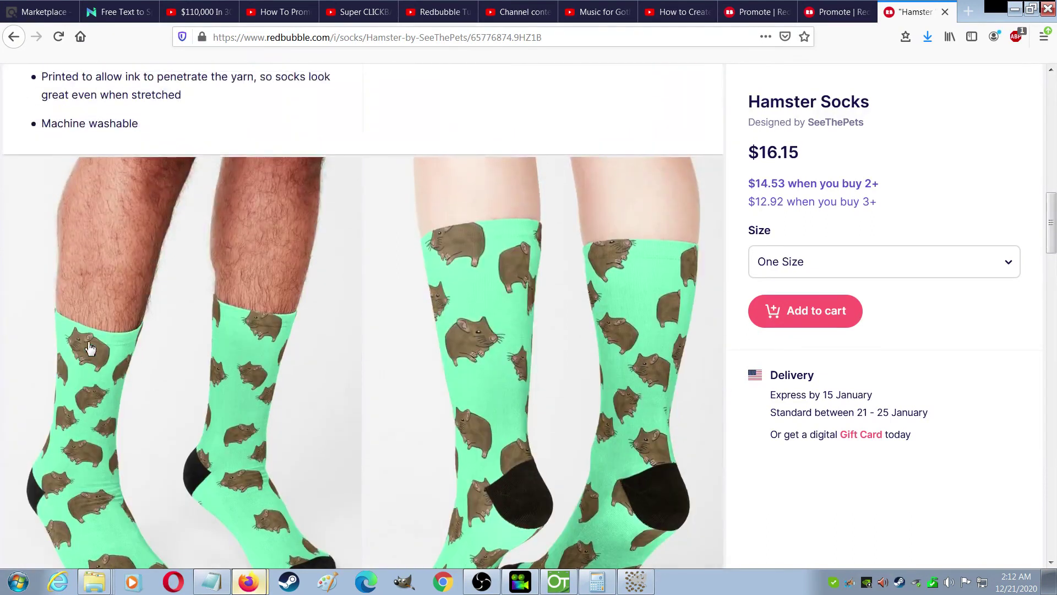
left_click(633, 587)
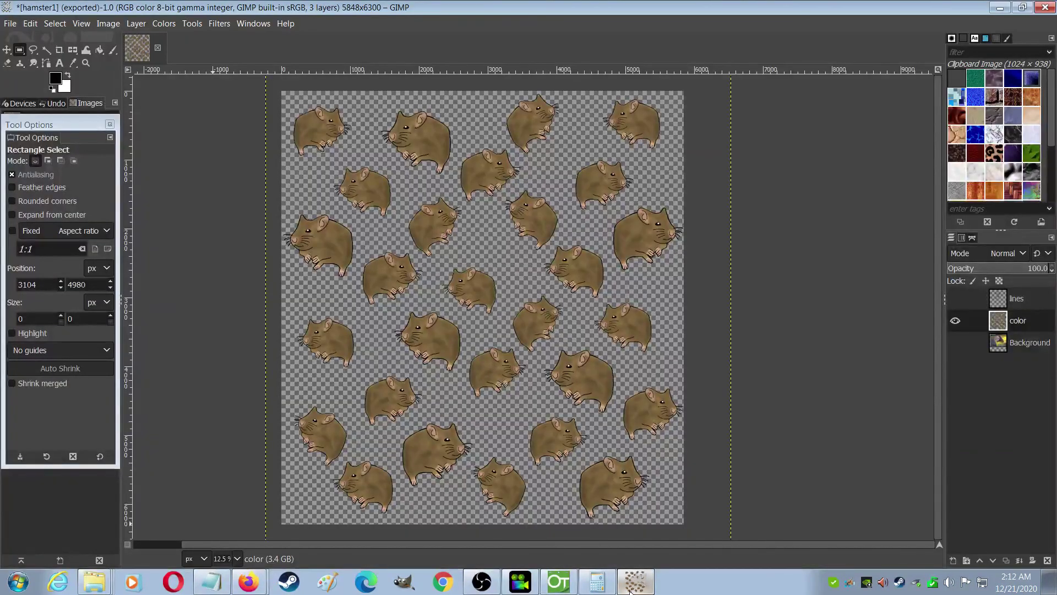